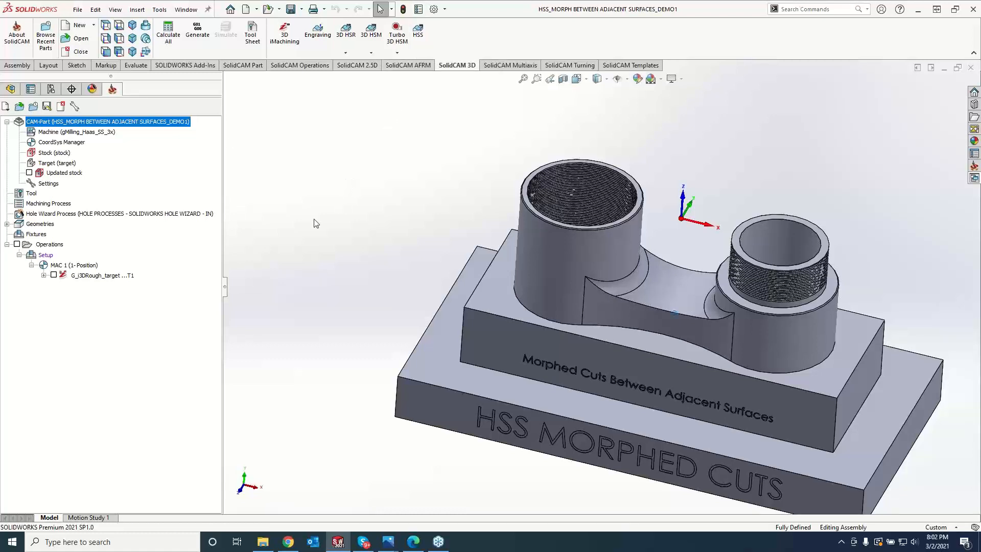
- Highlight the two fillet faces at the ends of the curved saddle between the cylinders, and clear the selection
scroll(434, 341, "down", 5)
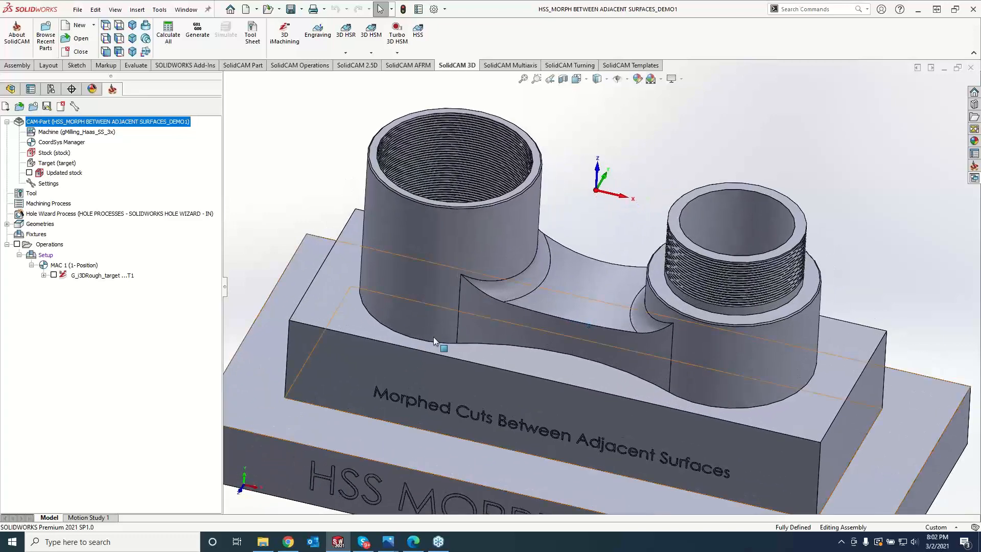
left_click(637, 314)
left_click(526, 281)
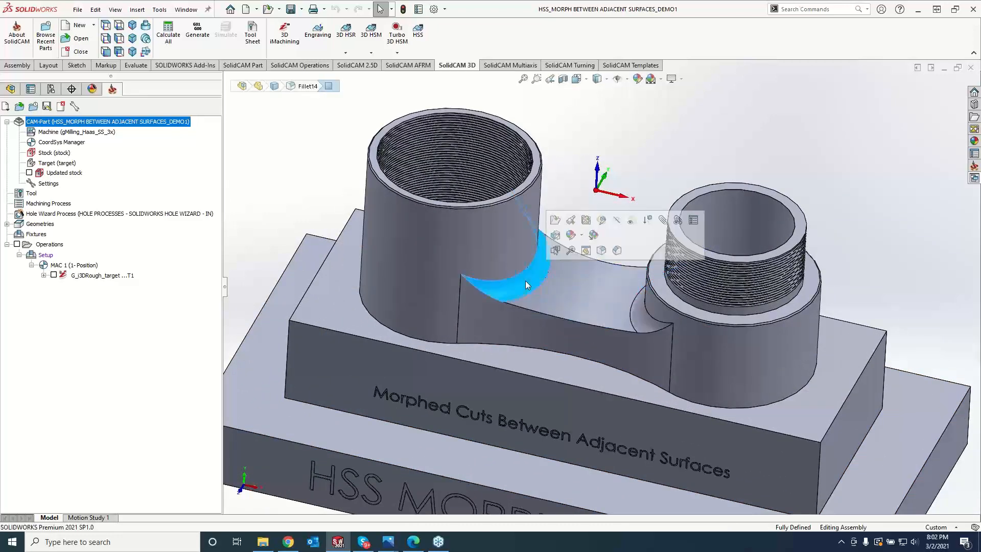
left_click(649, 325)
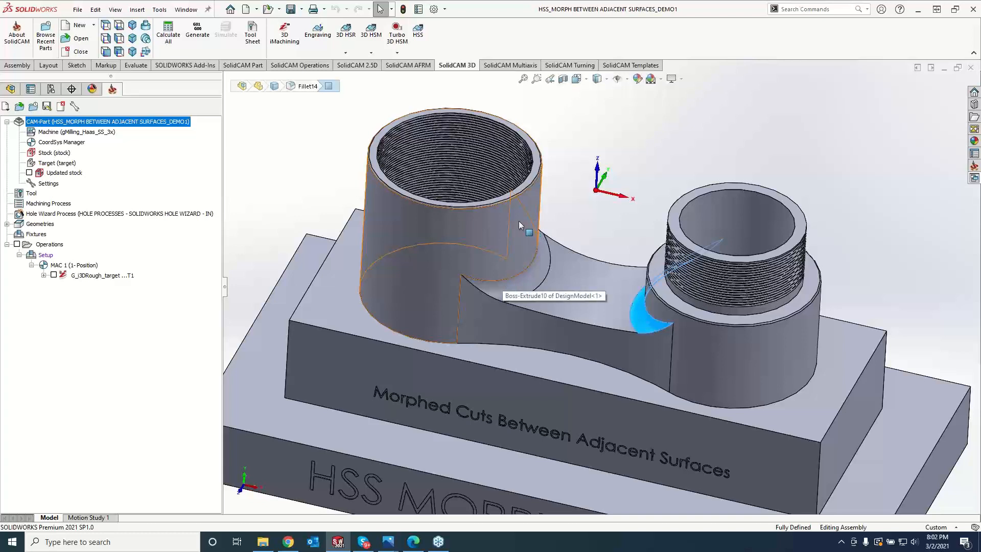
left_click(630, 123)
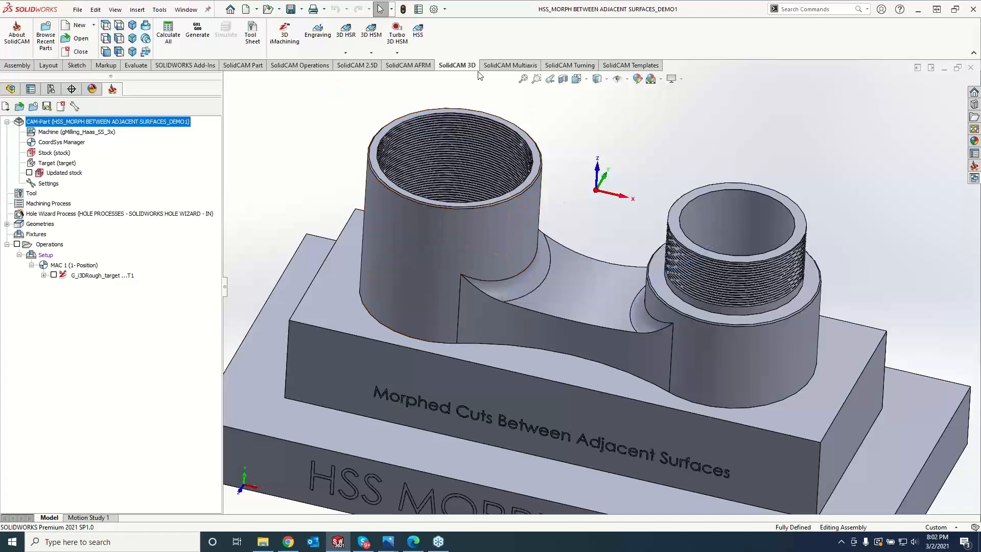
- Create an HSS operation and set its technology to Morph between two adjacent surfaces
left_click(419, 33)
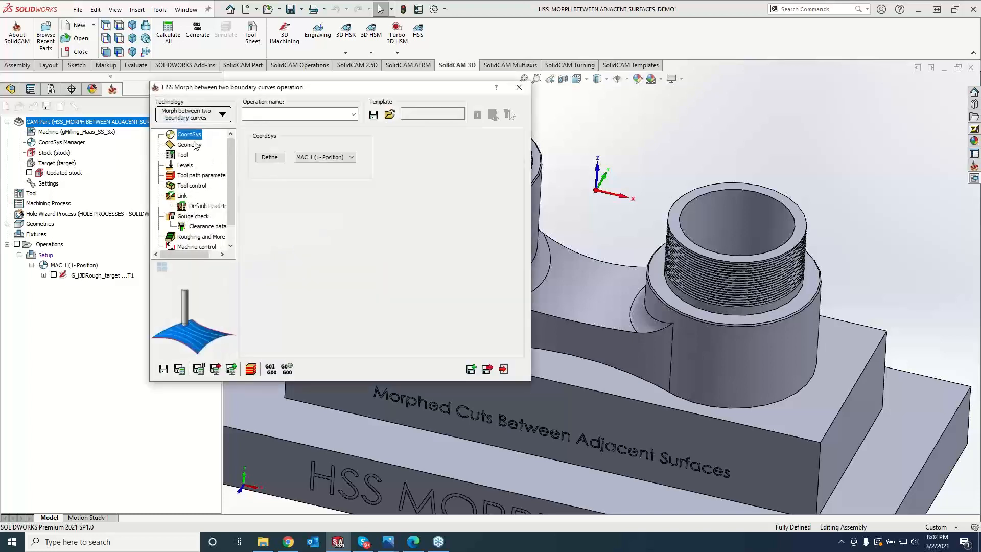
left_click(185, 116)
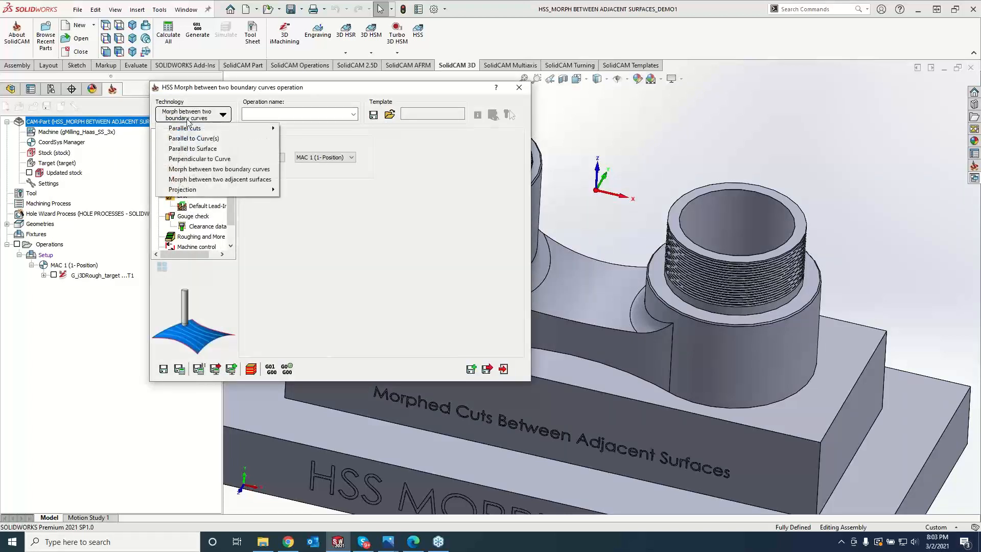
left_click(223, 180)
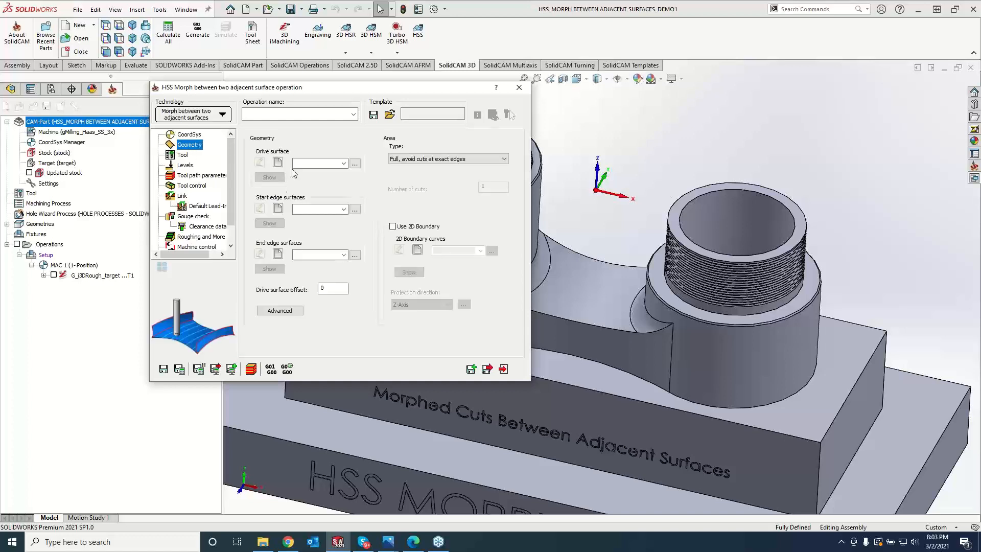
- Define the drive surface from the curved saddle face and the fillet faces at both of its ends
left_click(280, 162)
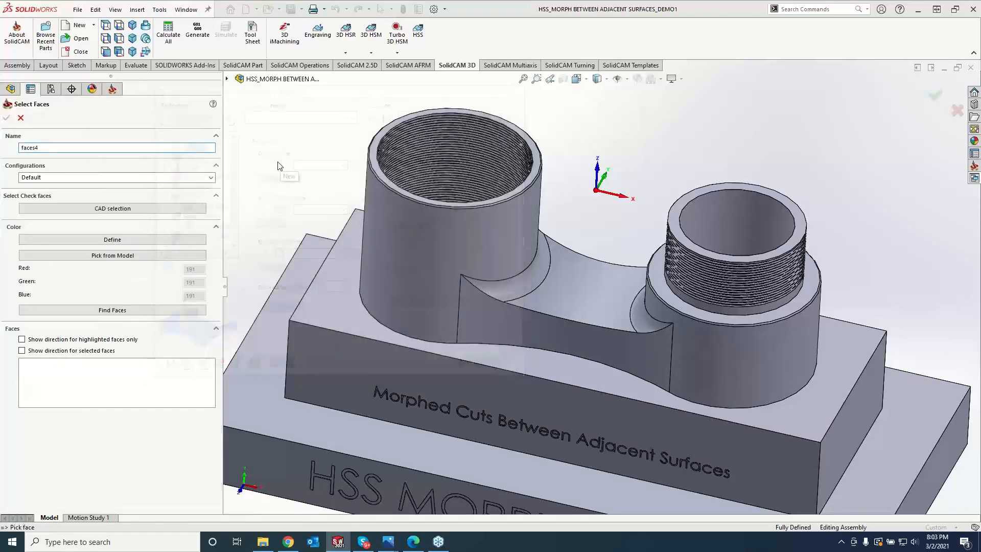
left_click(643, 314)
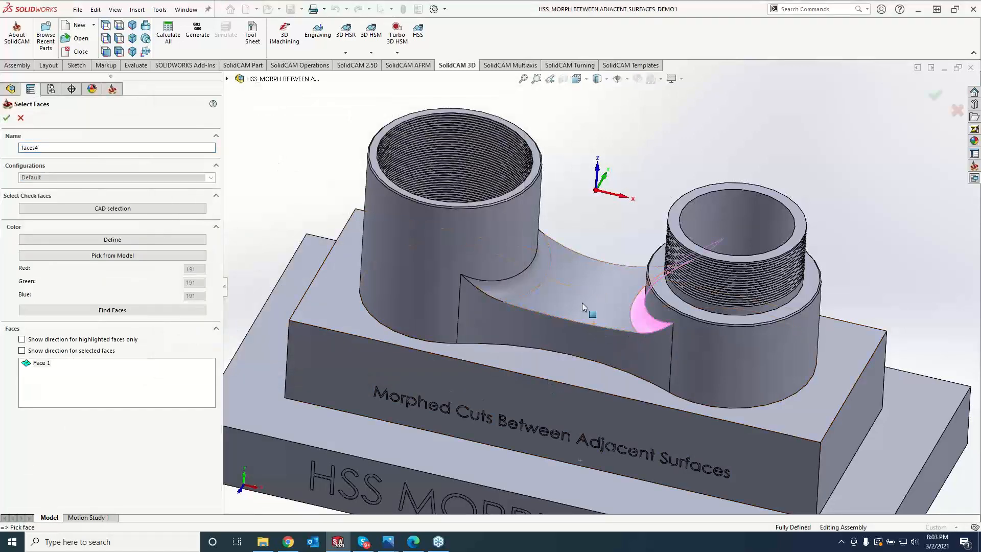
left_click(582, 303)
left_click(528, 292)
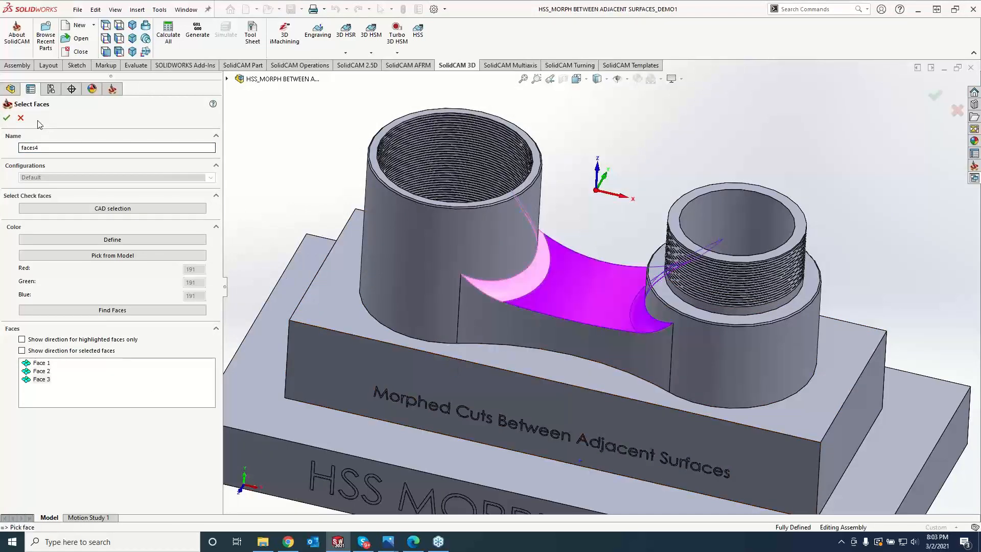
left_click(7, 119)
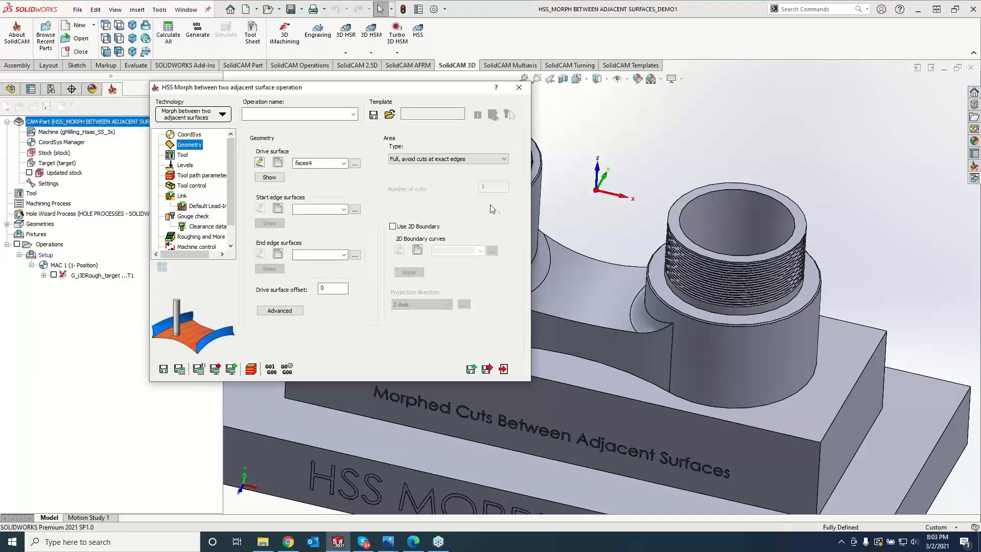
- Define the smaller boss's outer wall below the thread as start edge surface and the larger cylinder's outer wall as end edge surface
left_click(278, 209)
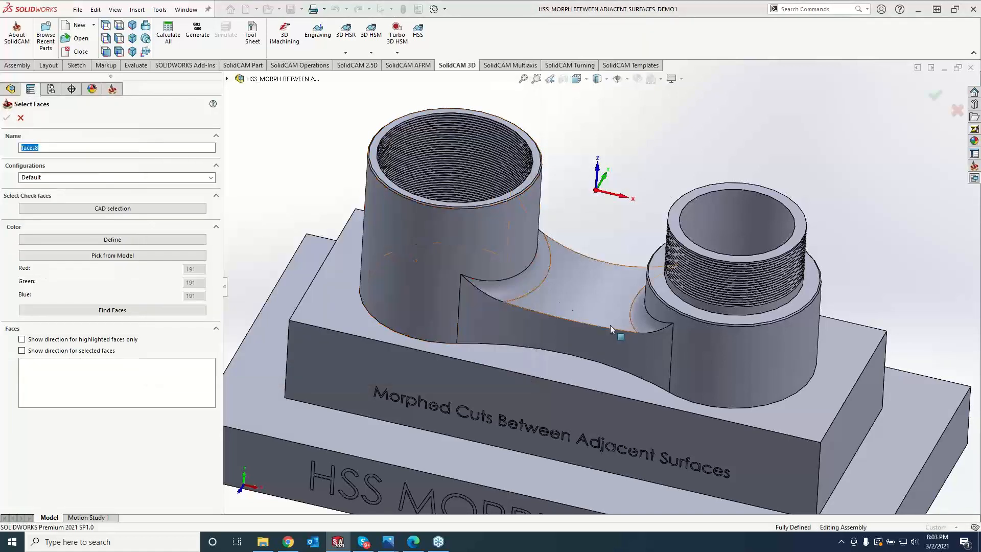
left_click(651, 315)
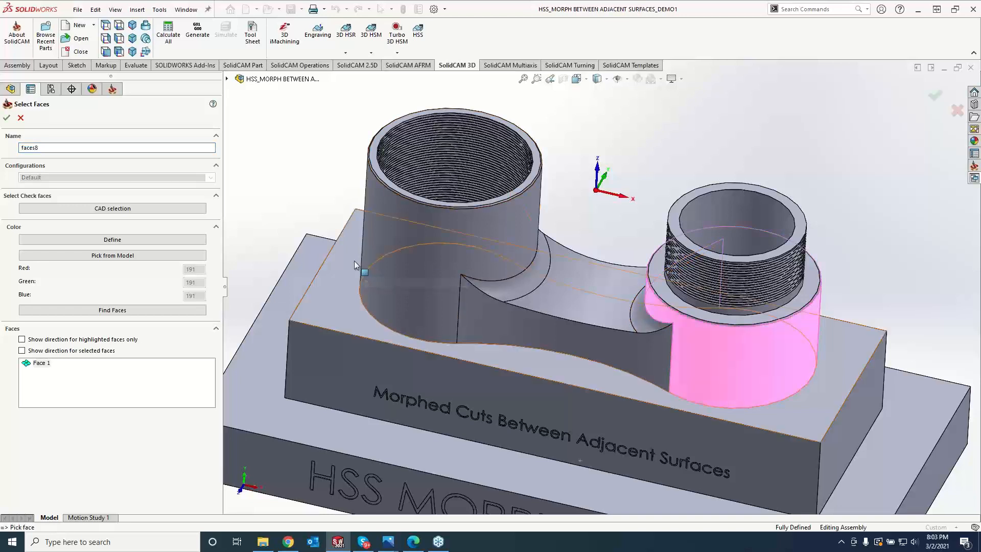
left_click(7, 118)
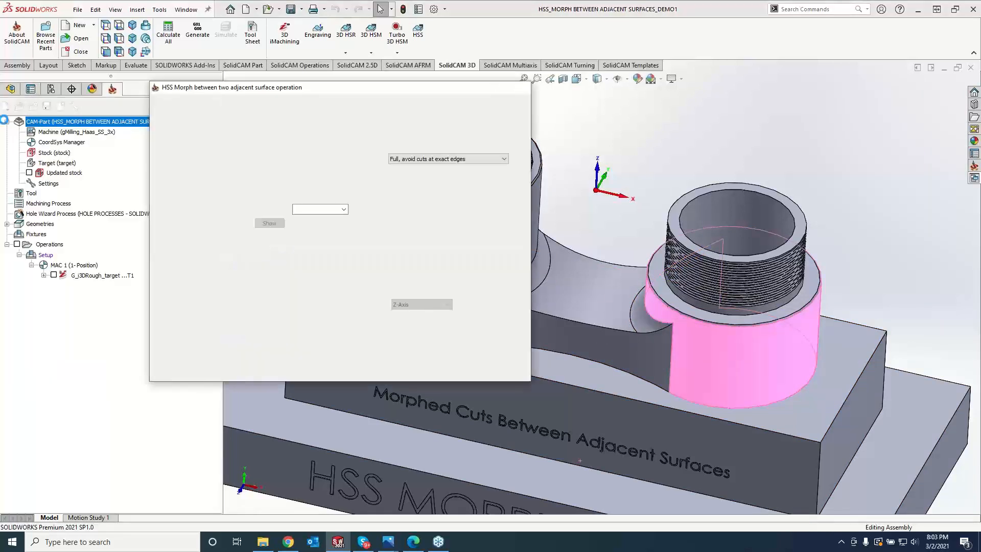
left_click(278, 254)
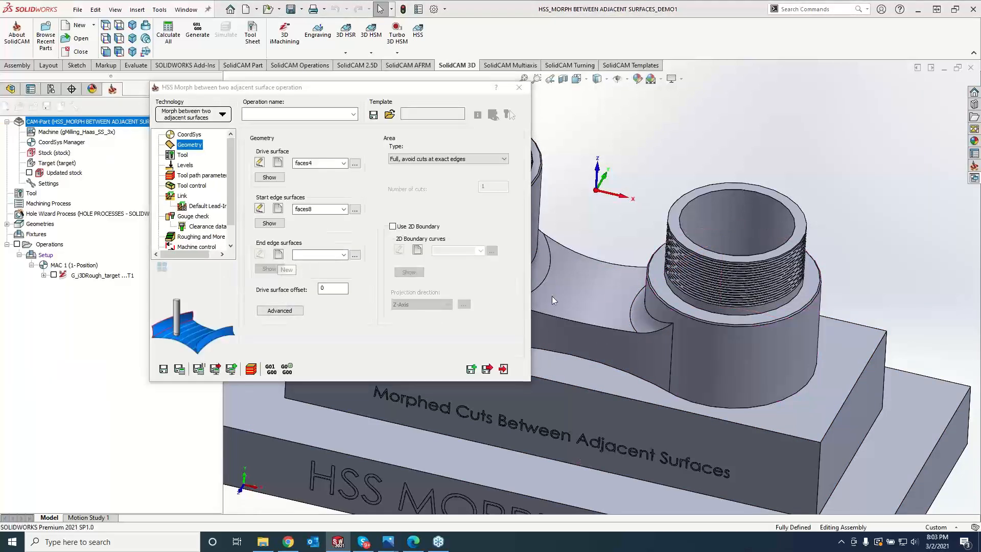
left_click(389, 289)
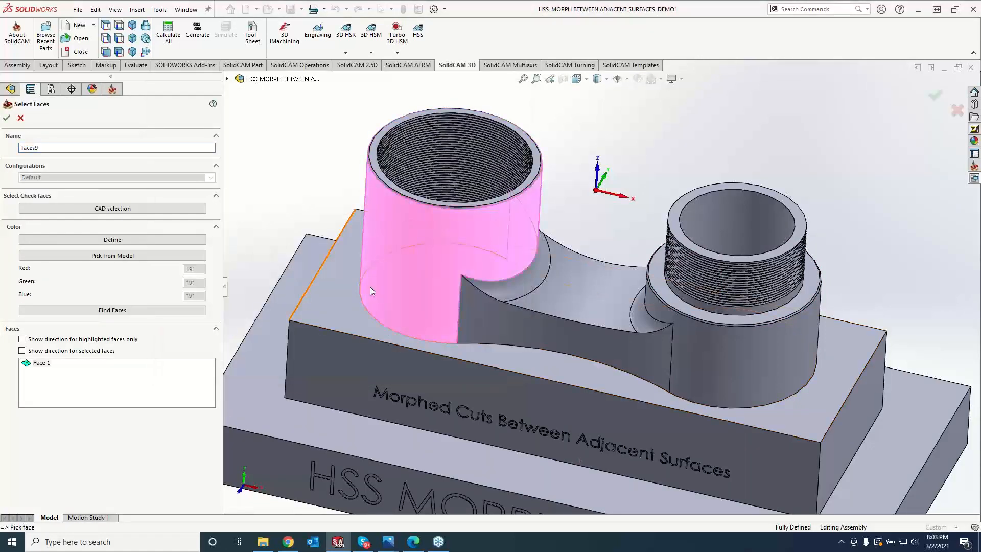
left_click(6, 118)
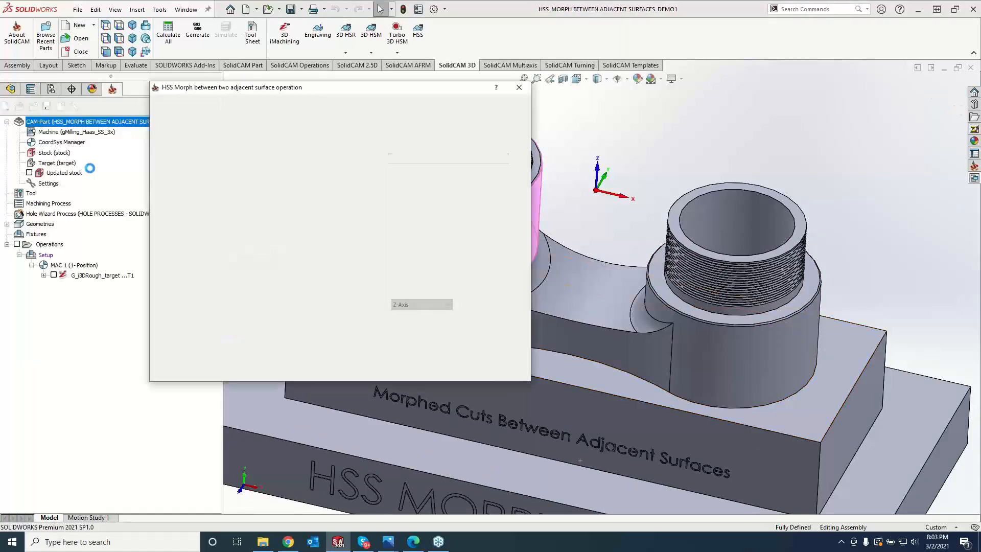
- Assign tool 2, the 0.25 inch ball nose mill, to the operation
left_click(183, 155)
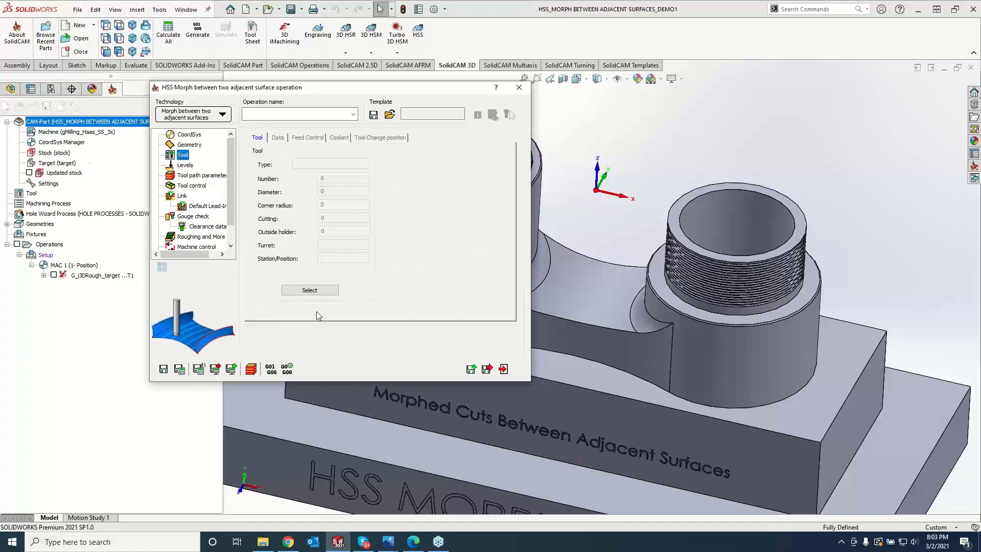
left_click(311, 287)
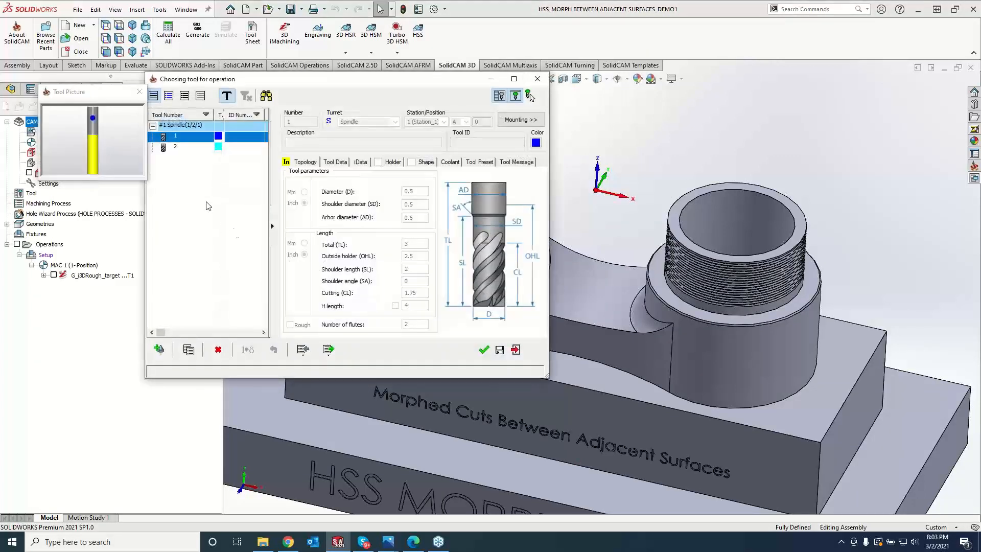
left_click(175, 147)
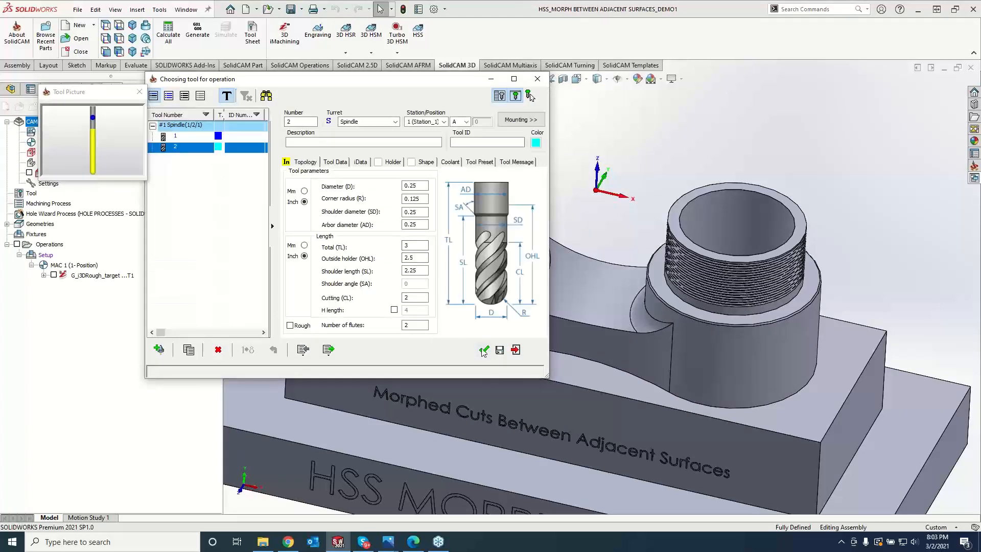
left_click(484, 349)
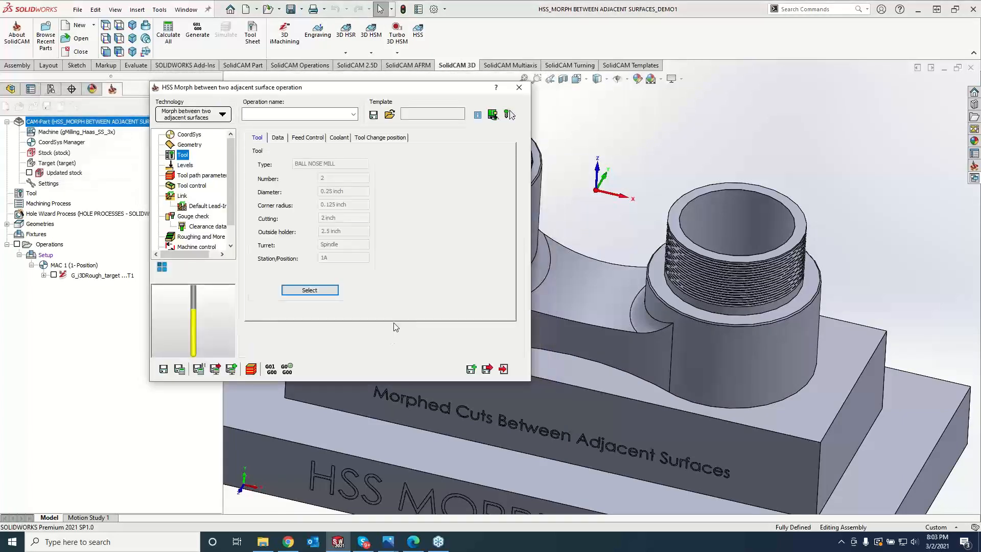
- Save and calculate the operation with Automatic clearance area, and examine the toolpath's moves along the saddle's edge
left_click(184, 165)
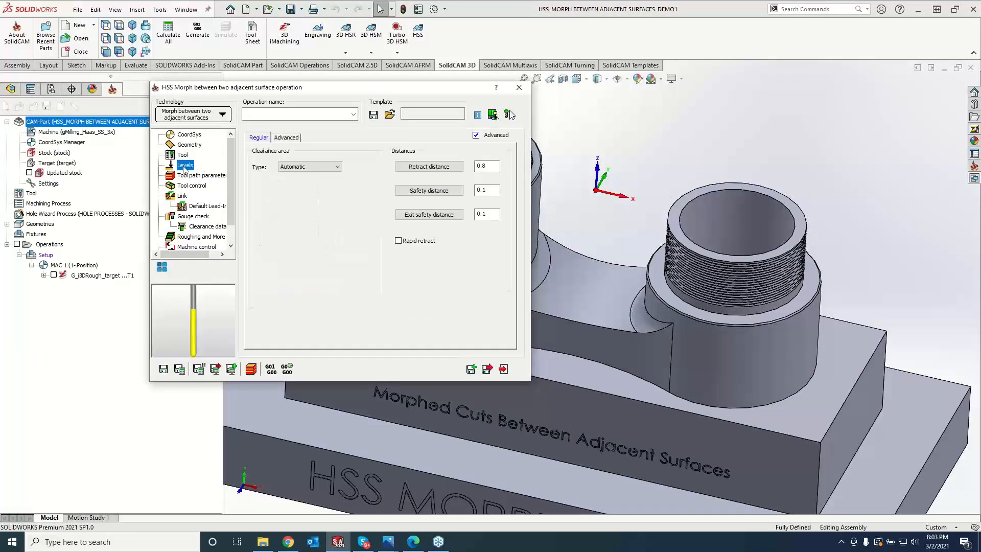
left_click_drag(352, 90, 230, 80)
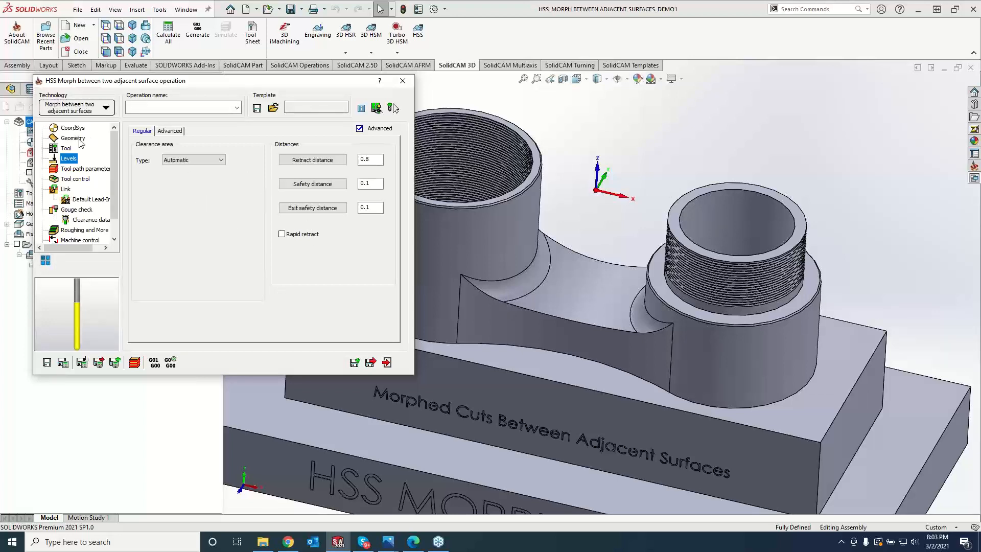
left_click(66, 361)
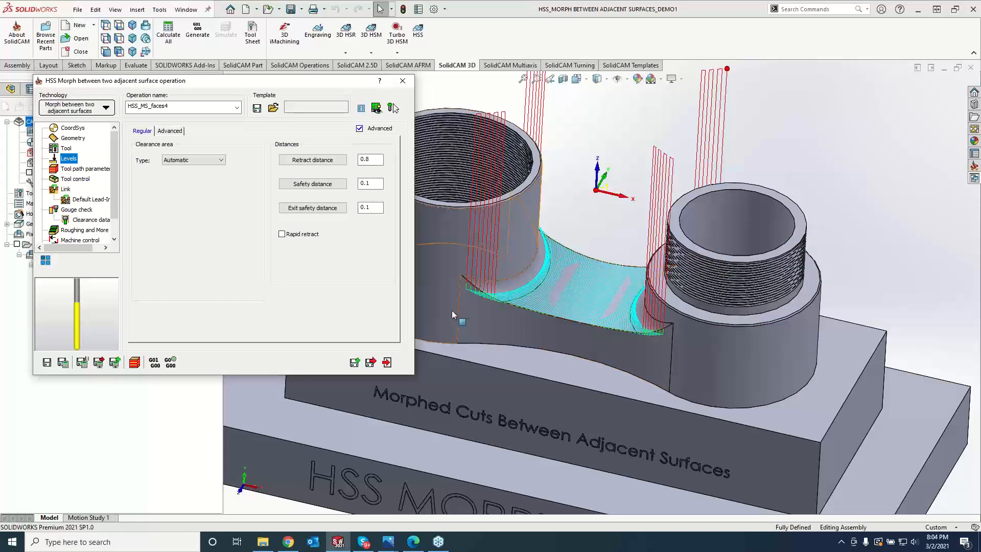
scroll(557, 314, "down", 5)
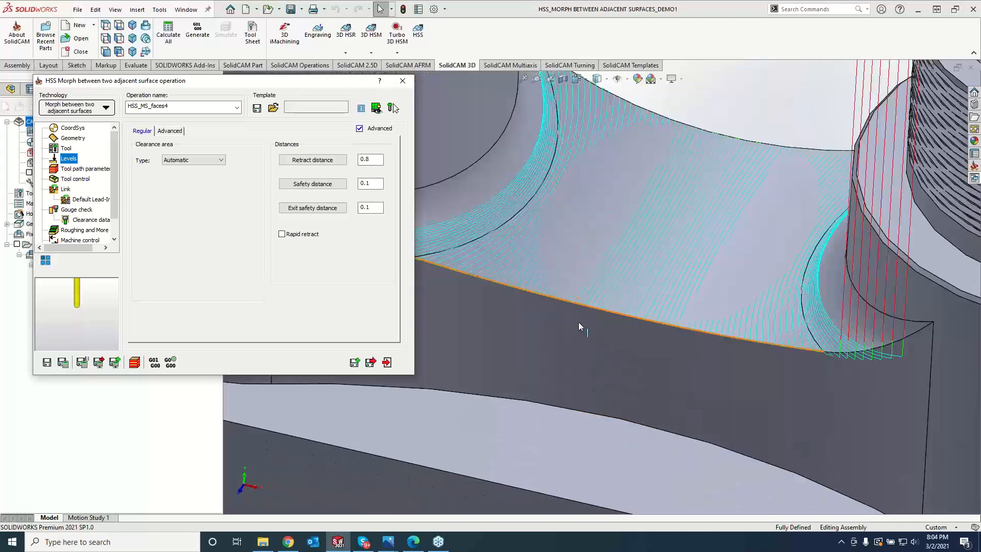
scroll(725, 390, "down", 8)
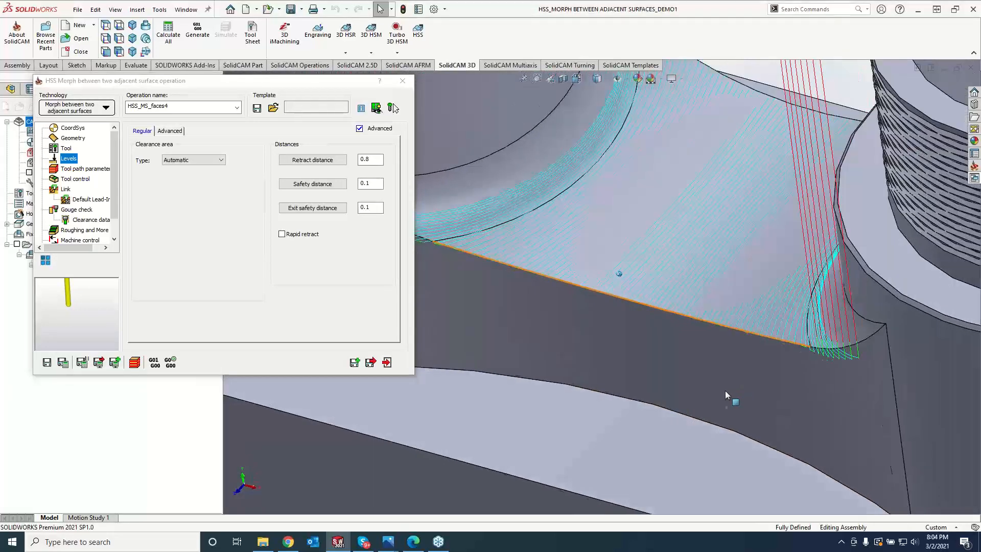
scroll(888, 381, "up", 5)
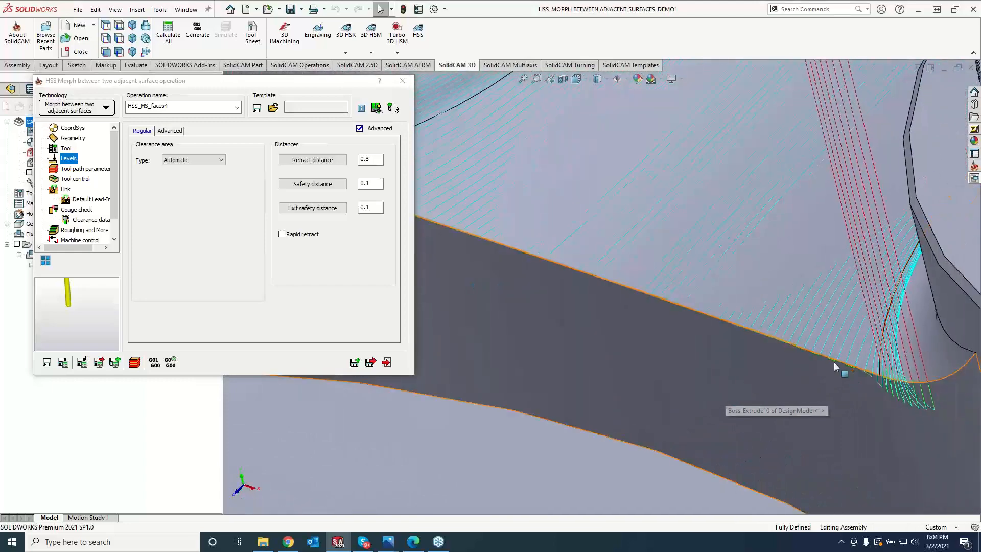
scroll(642, 341, "up", 6)
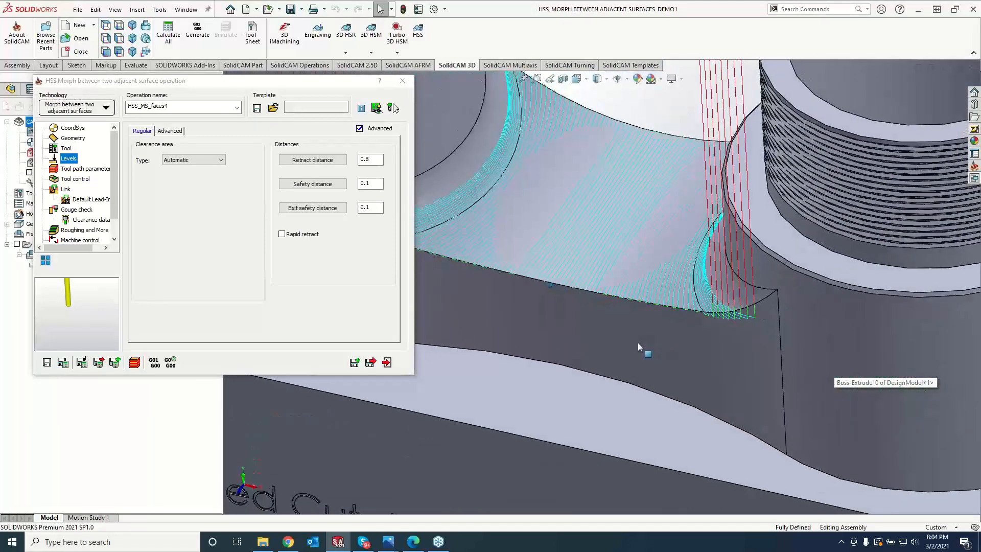
middle_click_drag(615, 329, 581, 336)
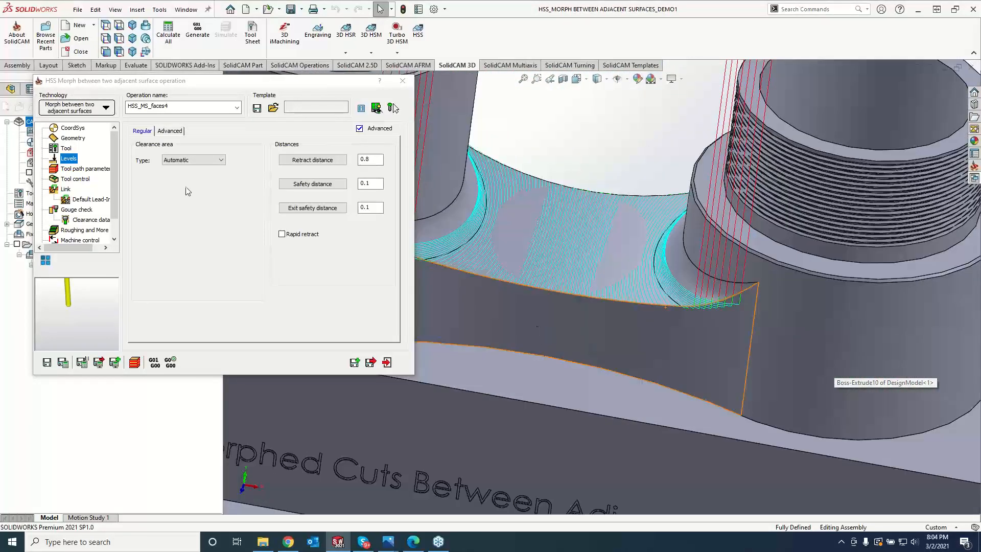
- Set both small and large moves between slices to Blend spline and recalculate the toolpath
left_click(65, 189)
left_click(190, 131)
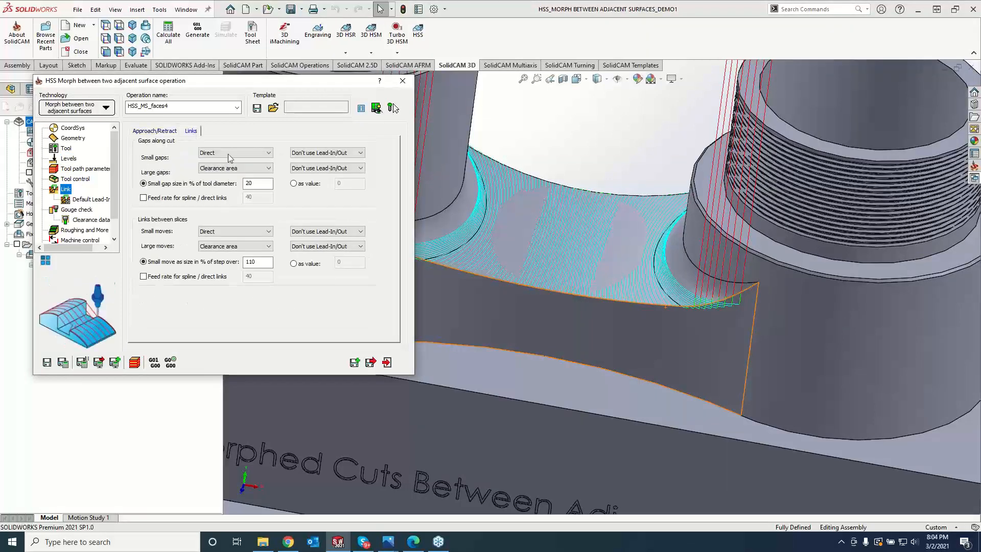
left_click(224, 231)
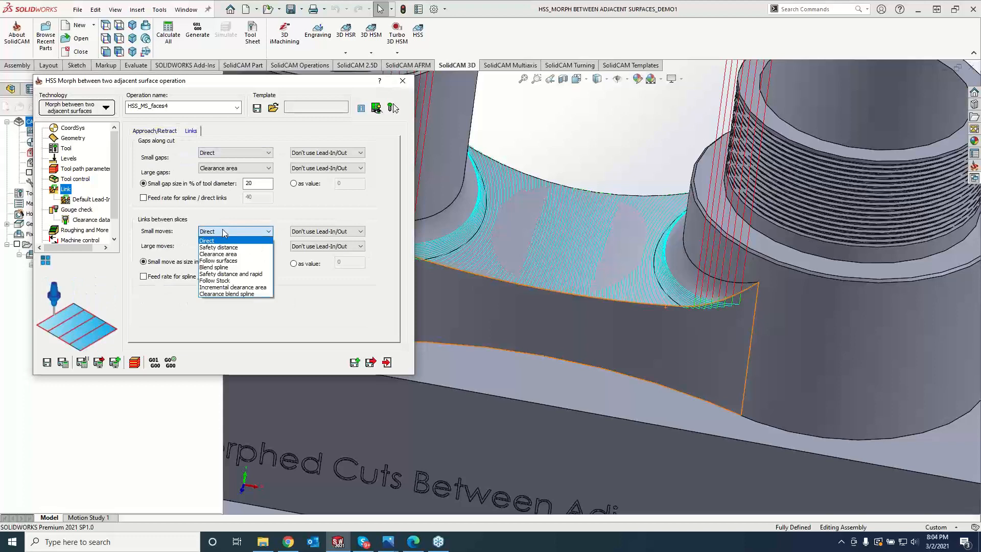
left_click(225, 268)
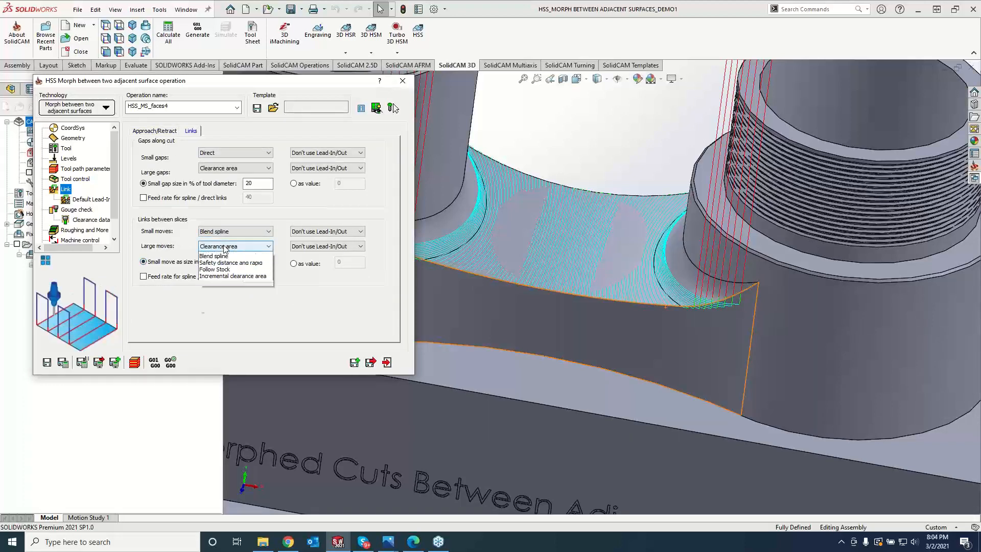
left_click(233, 247)
left_click(218, 282)
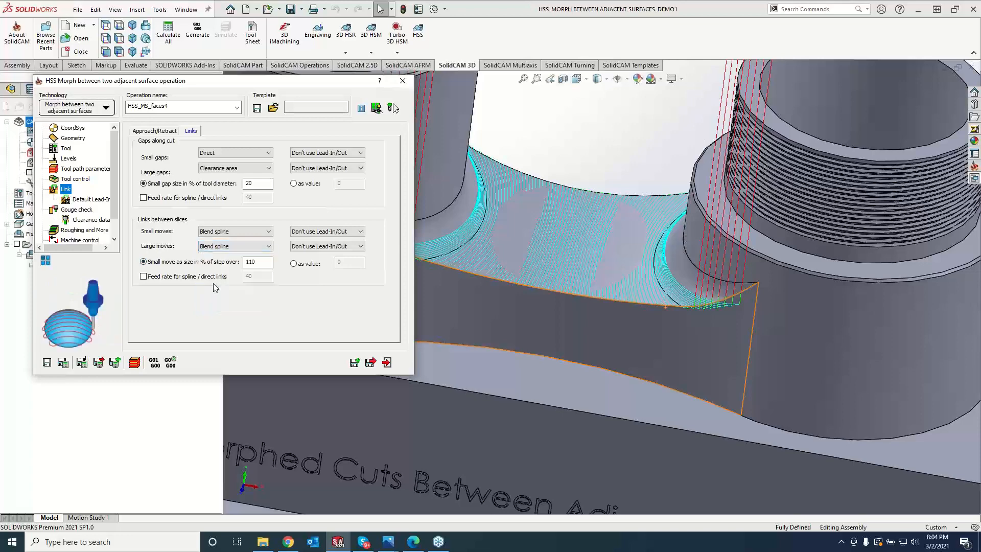
left_click(64, 363)
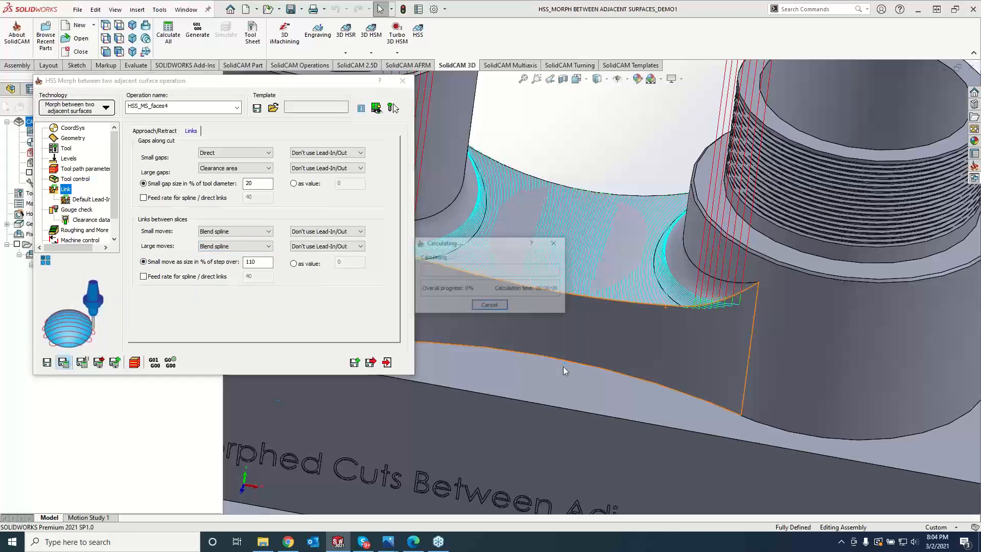
scroll(563, 367, "up", 5)
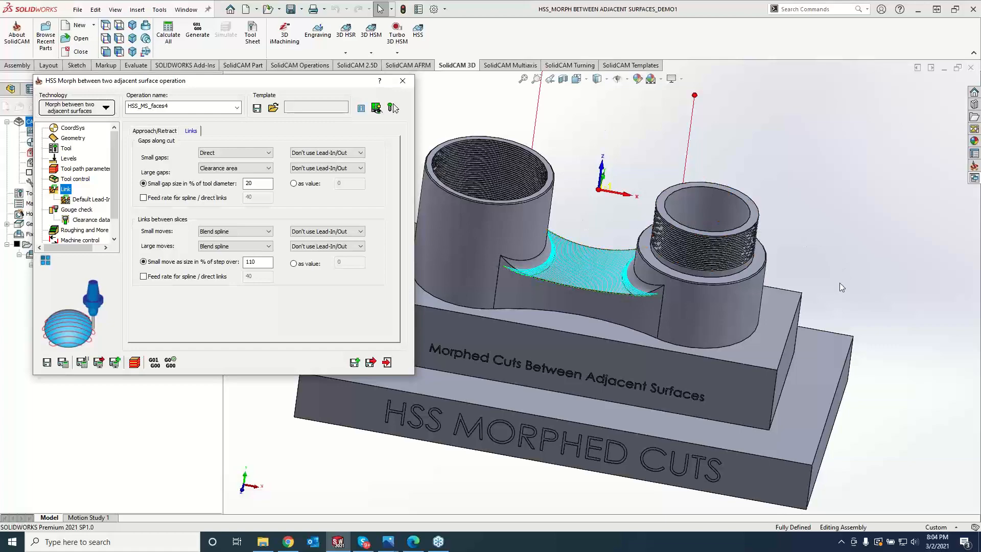
- Exclude check surfaces from the first gouge check and recalculate the toolpath
left_click(842, 250)
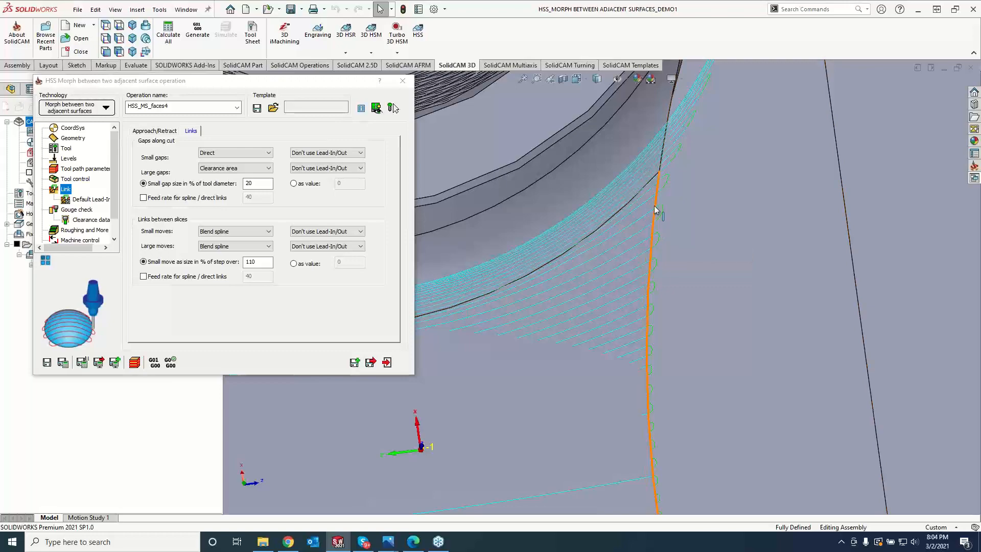
scroll(638, 263, "up", 5)
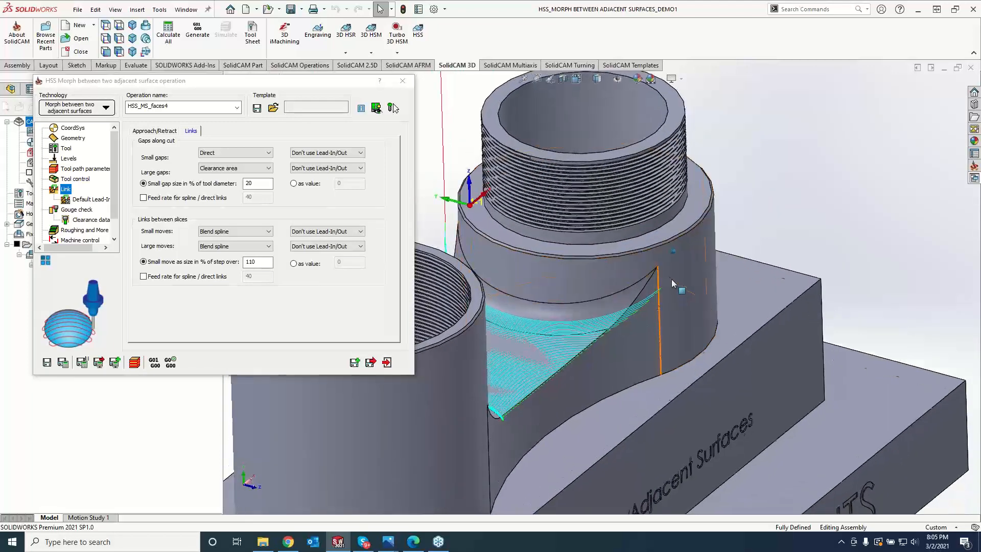
middle_click_drag(672, 279, 615, 298)
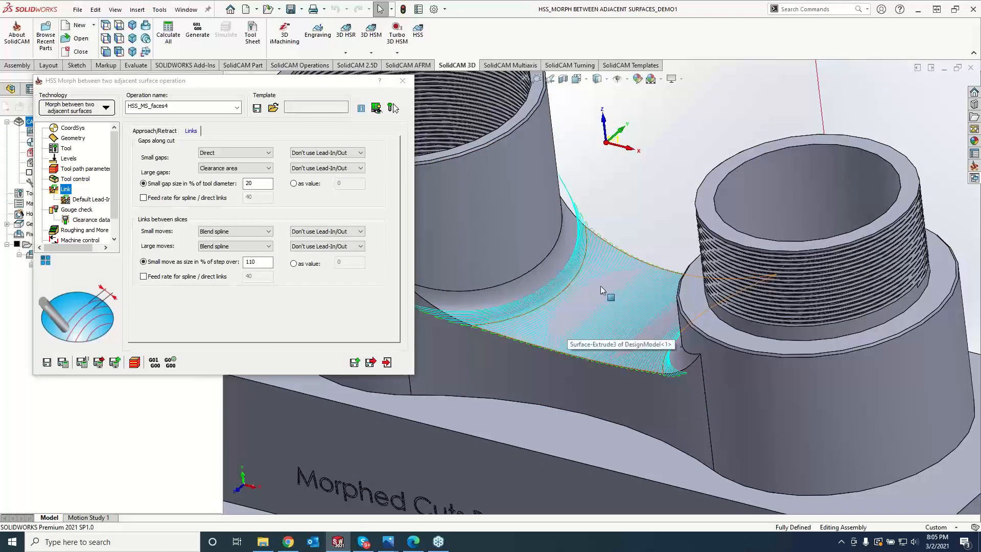
left_click(526, 324)
left_click(72, 209)
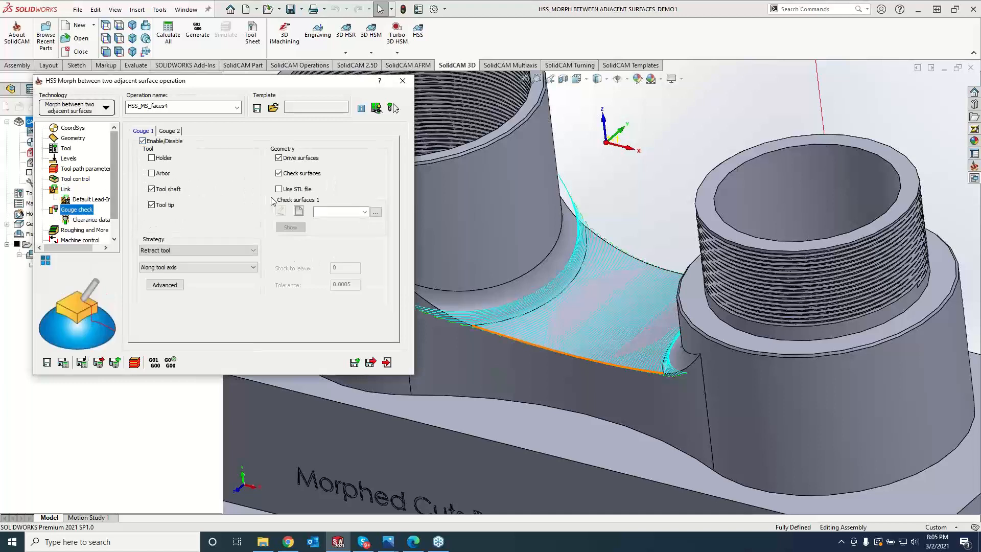
left_click(279, 173)
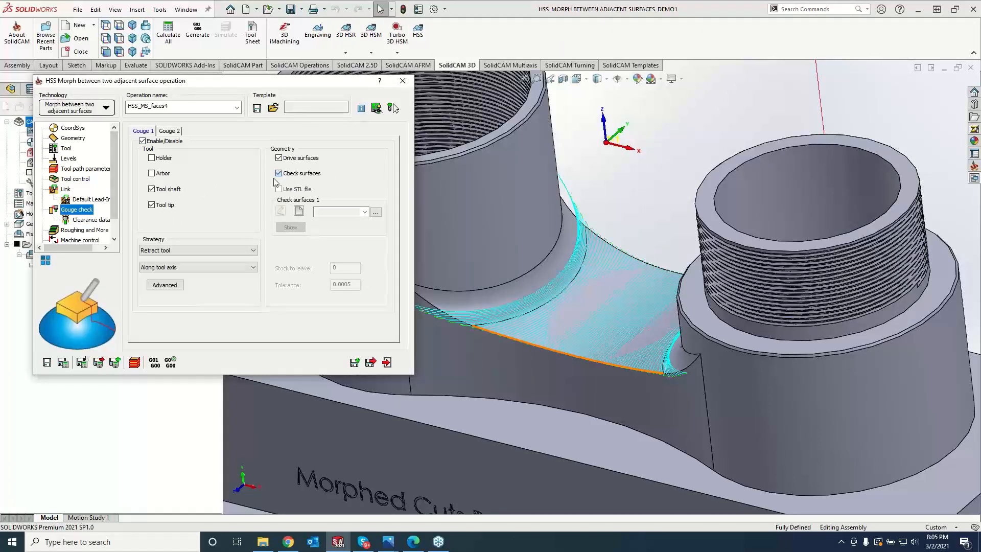
left_click(63, 363)
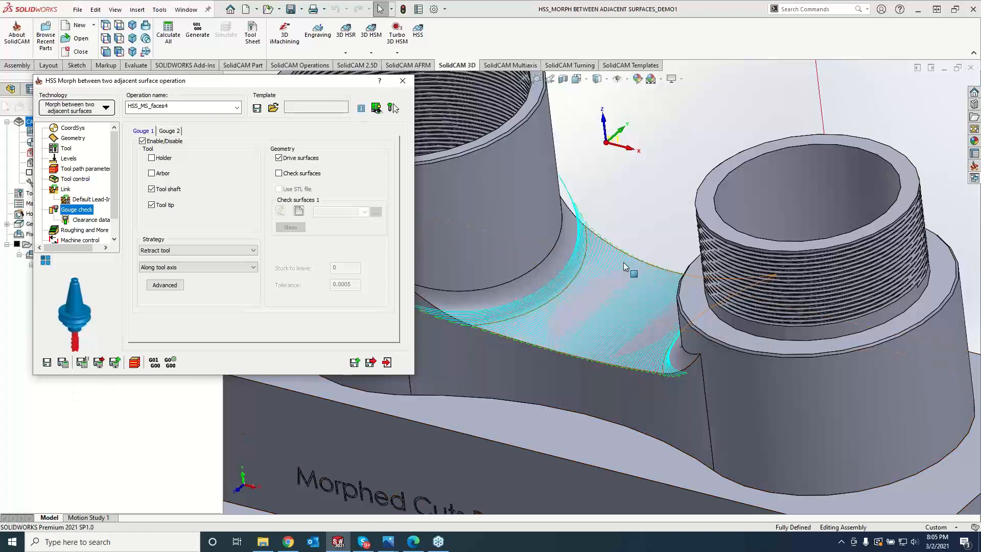
- Enable the second gouge check without drive surfaces, using both cylinders' outer walls as check surfaces, and recalculate the toolpath
left_click(177, 132)
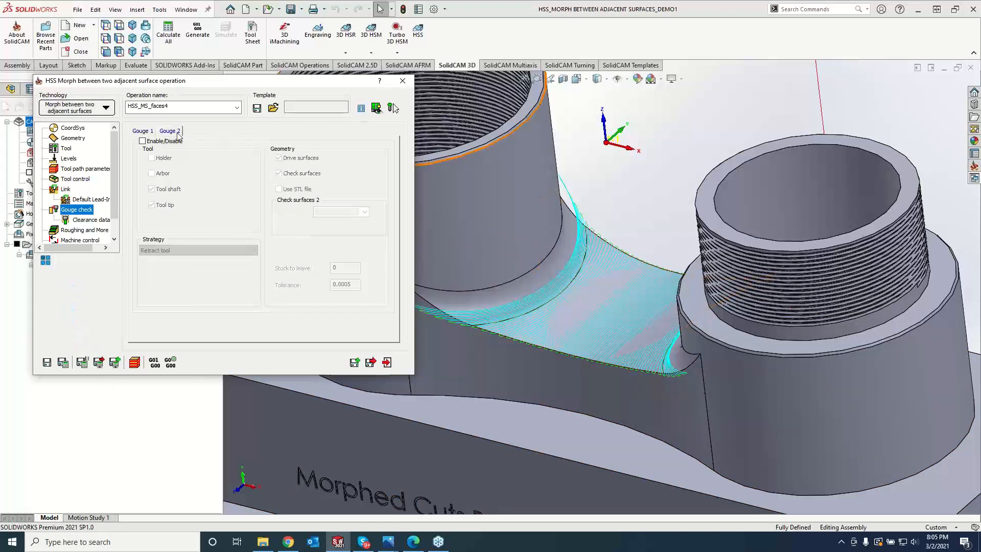
left_click(142, 142)
left_click(279, 158)
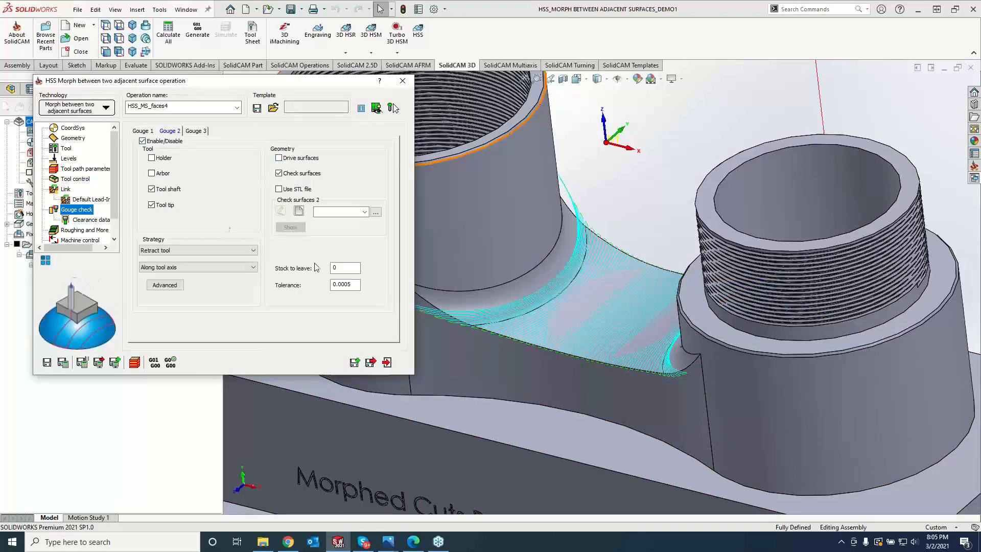
left_click(301, 214)
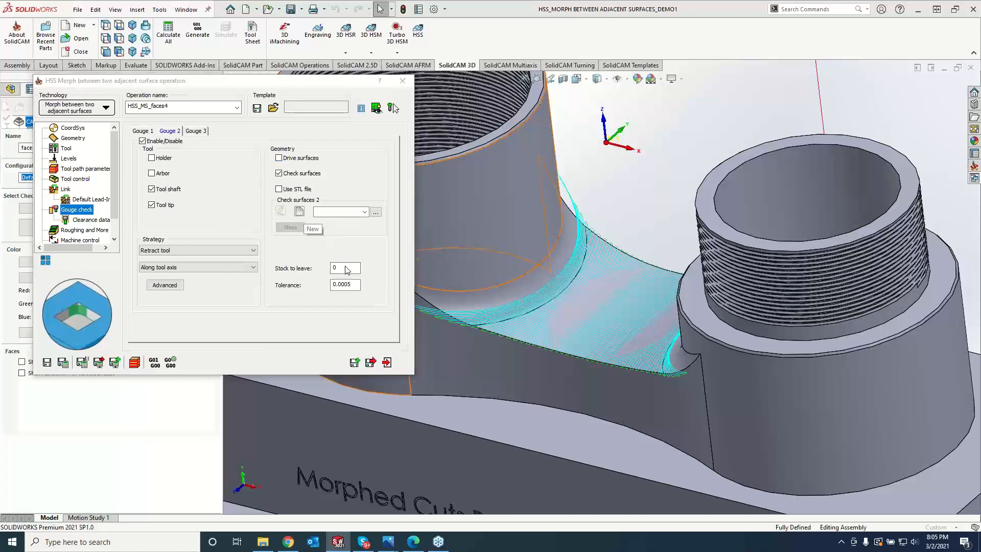
left_click(482, 219)
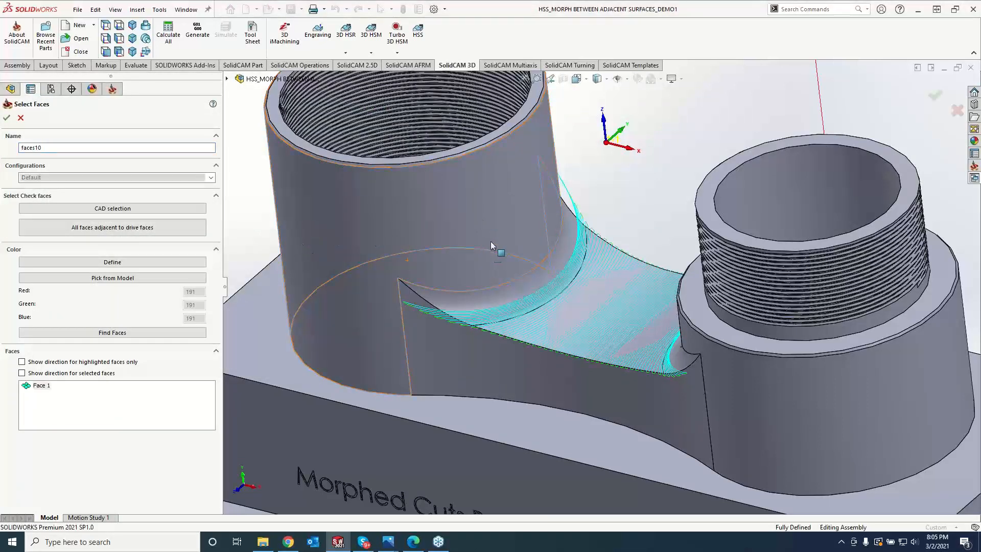
left_click(790, 405)
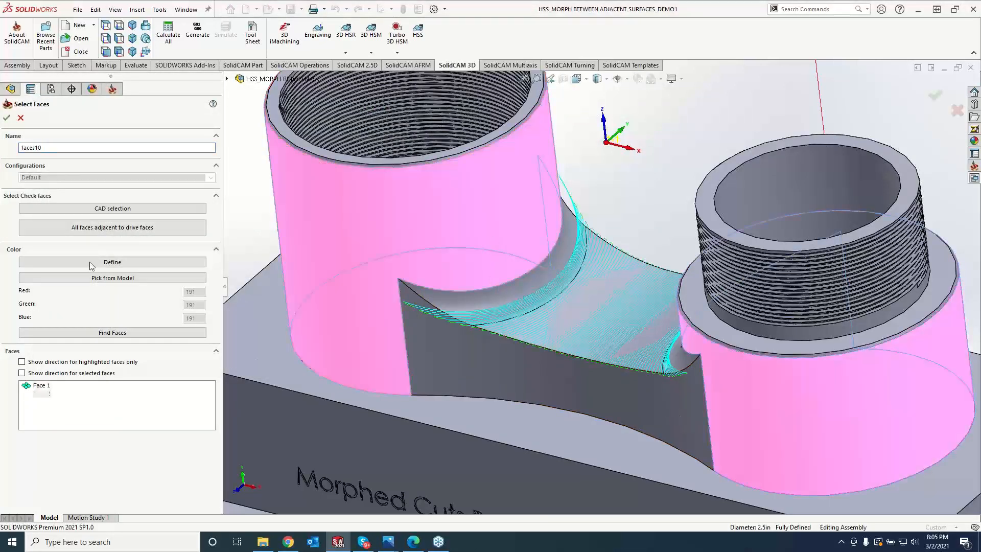
left_click(7, 118)
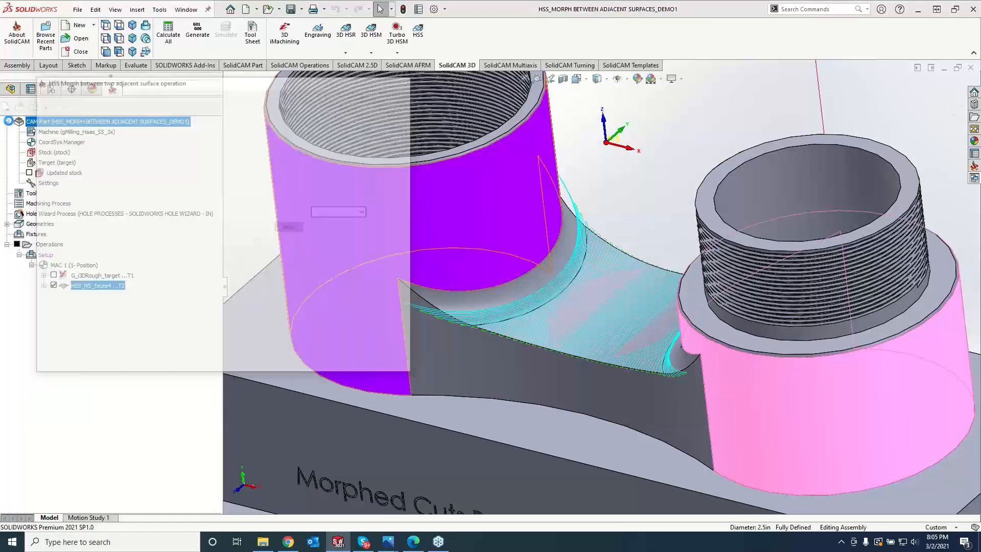
left_click(71, 362)
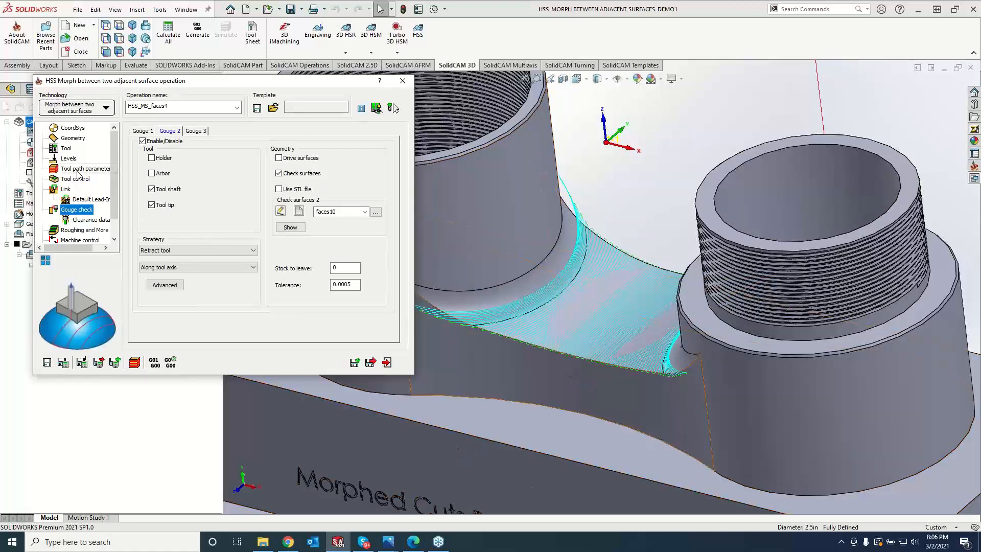
- Set the maximum step over to 0.01 and recalculate the toolpath
left_click(78, 170)
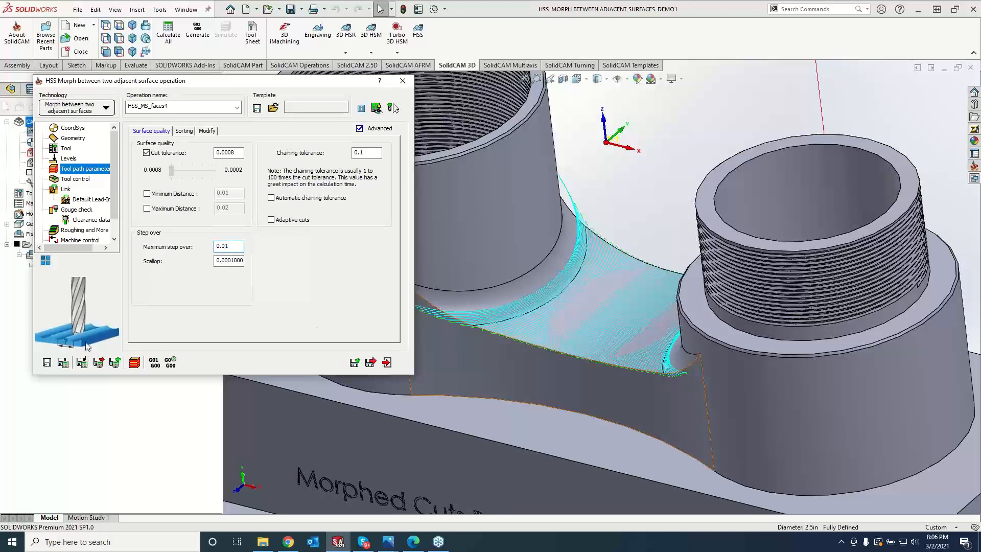
left_click(60, 366)
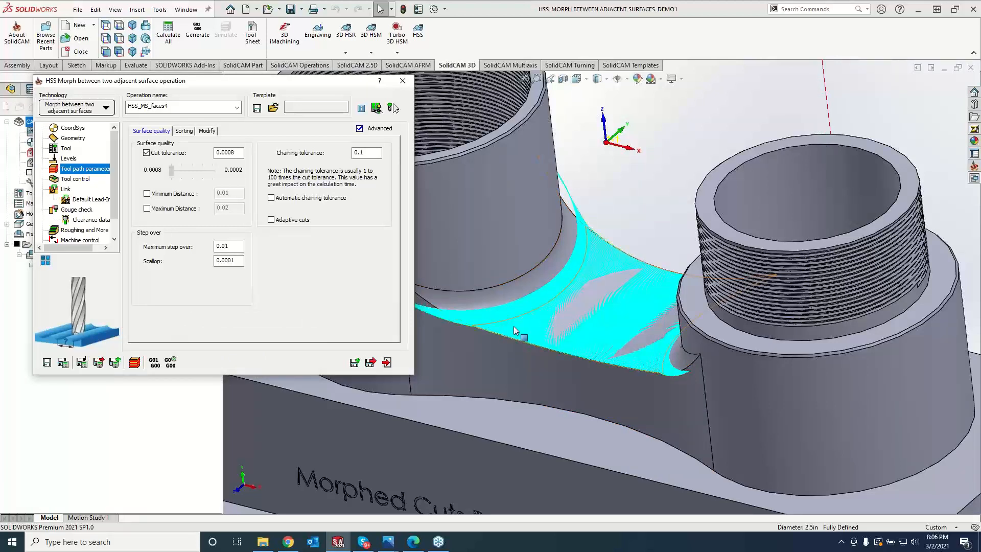
- Simulate the operation in SolidVerify and examine the machined saddle and its fillets up close from both sides
left_click(139, 364)
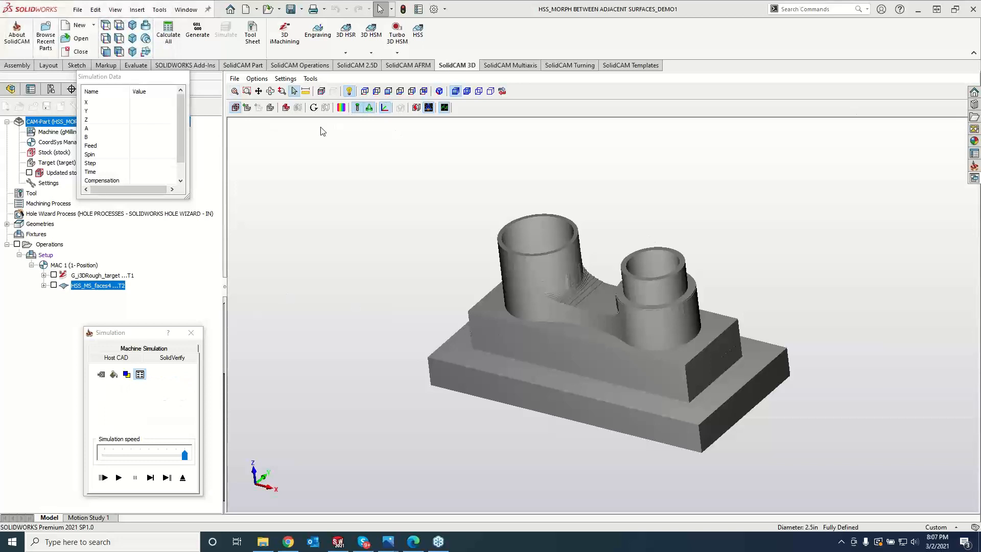
left_click(119, 477)
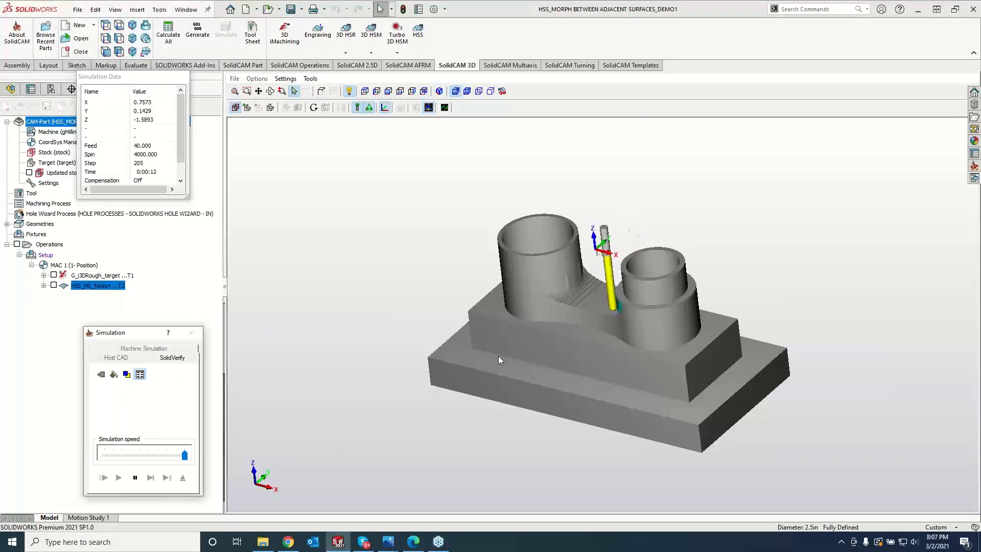
scroll(601, 321, "up", 5)
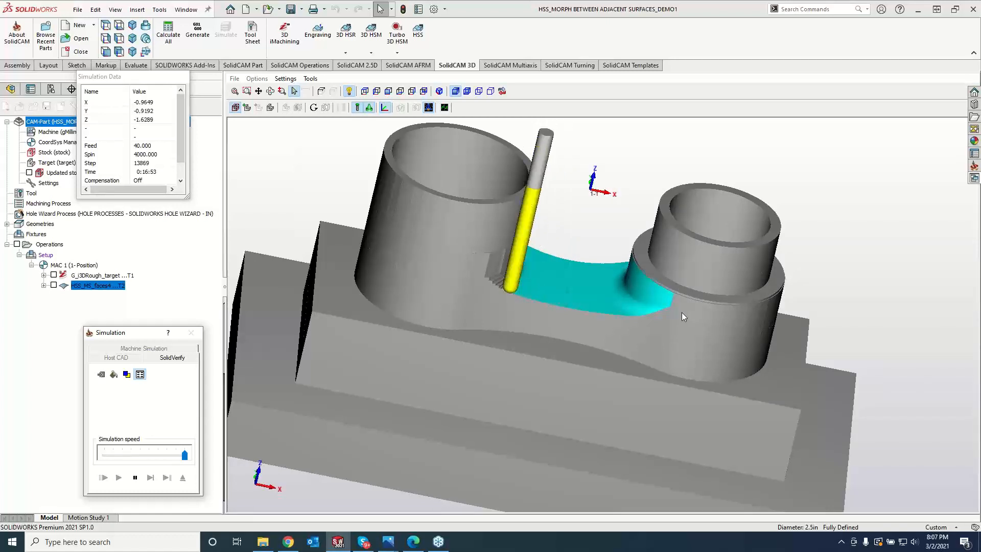
scroll(663, 308, "up", 2)
middle_click_drag(663, 309, 637, 307)
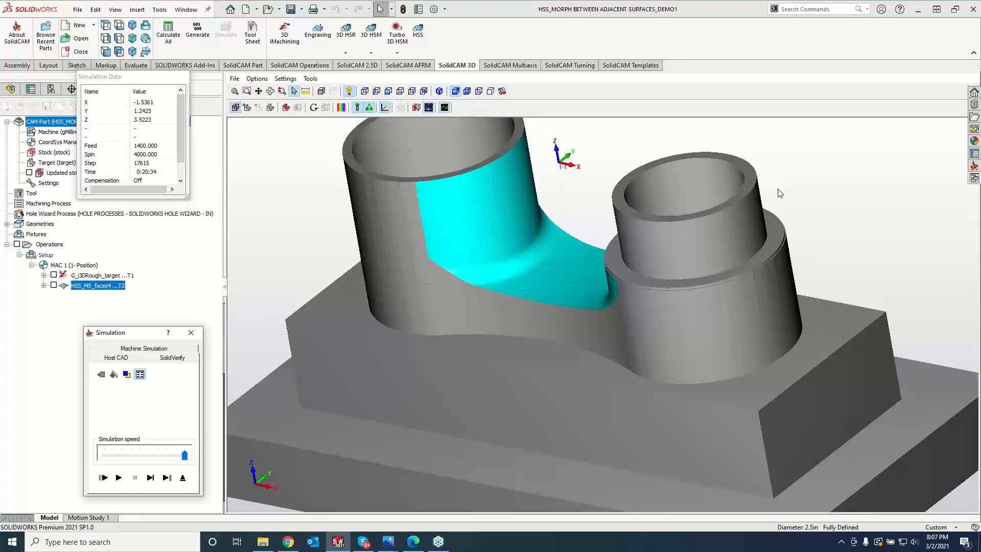
middle_click_drag(778, 189, 779, 190)
scroll(676, 283, "down", 5)
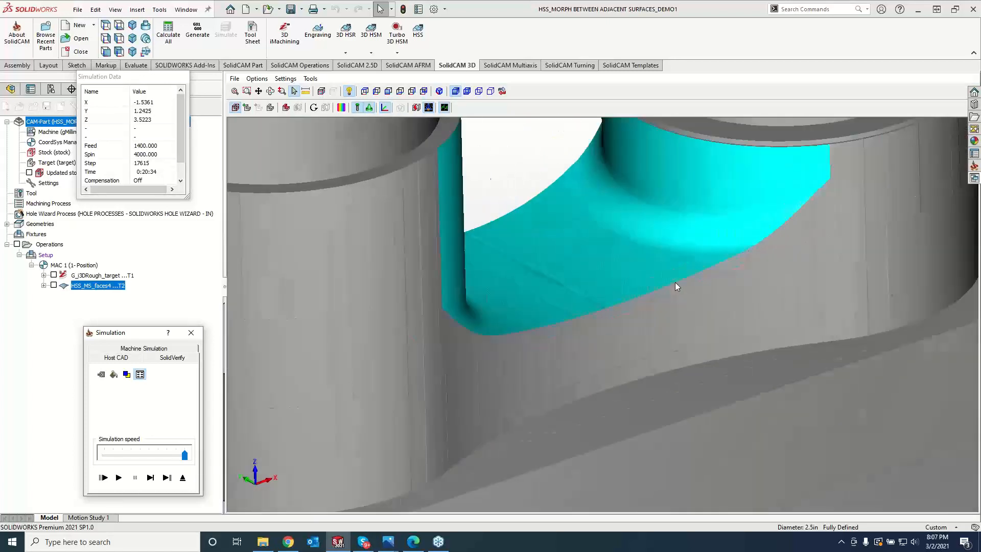
scroll(676, 283, "down", 4)
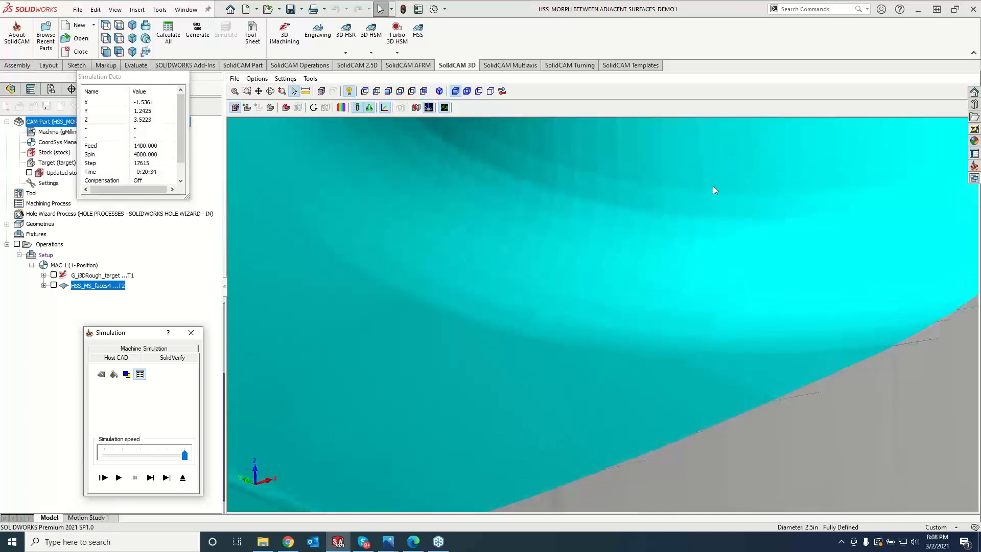
scroll(713, 185, "up", 5)
scroll(430, 248, "up", 2)
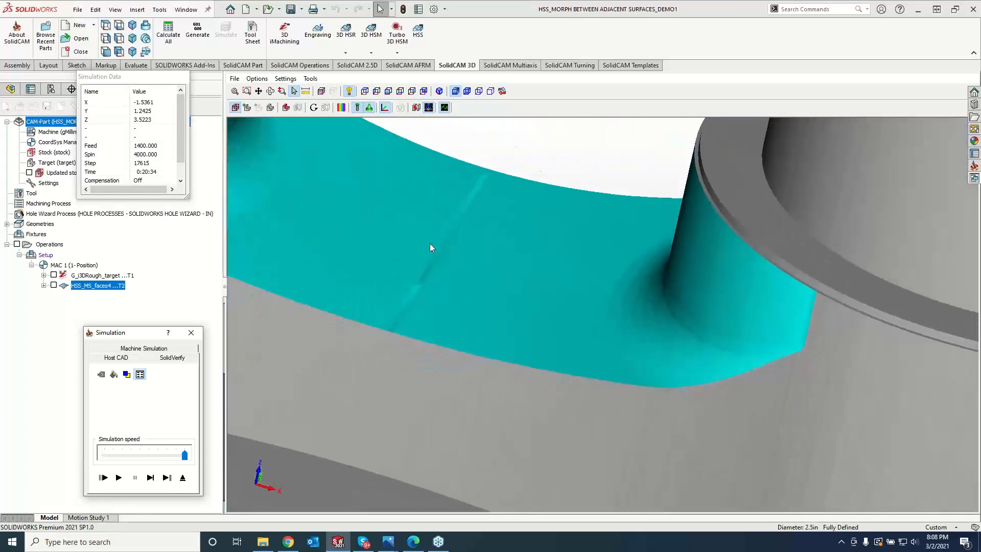
- Compare the machined stock with the target and review the simulation's accuracy settings
left_click(342, 109)
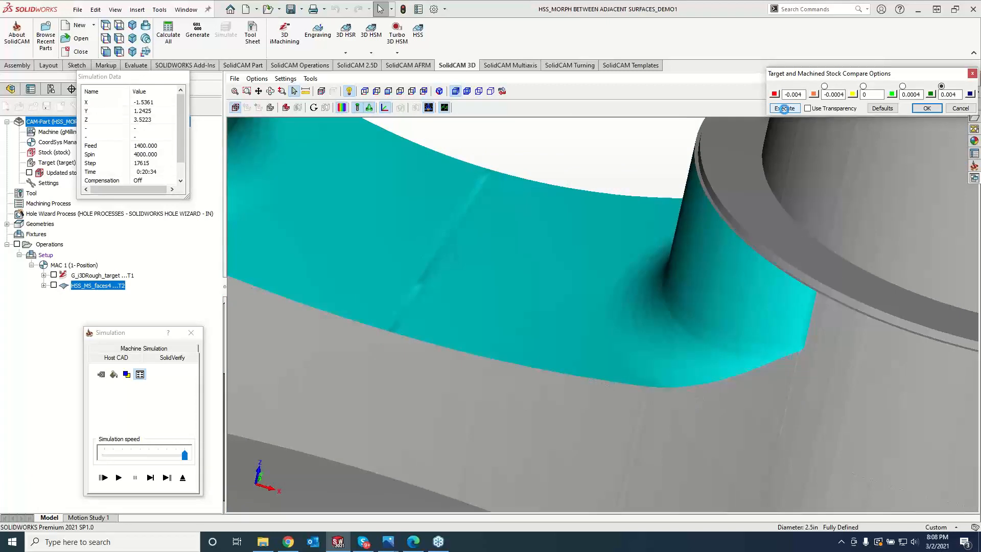
left_click(784, 108)
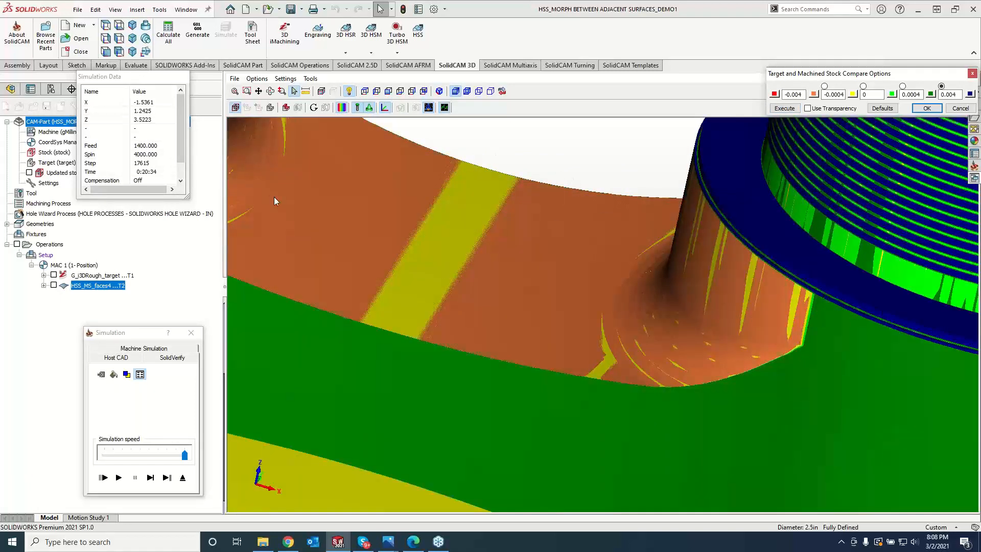
left_click(296, 79)
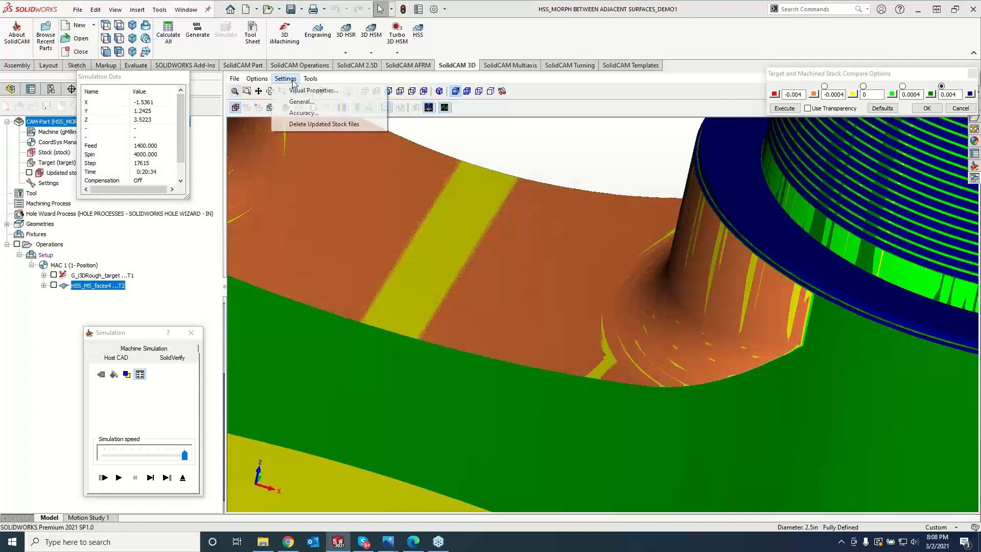
left_click(308, 113)
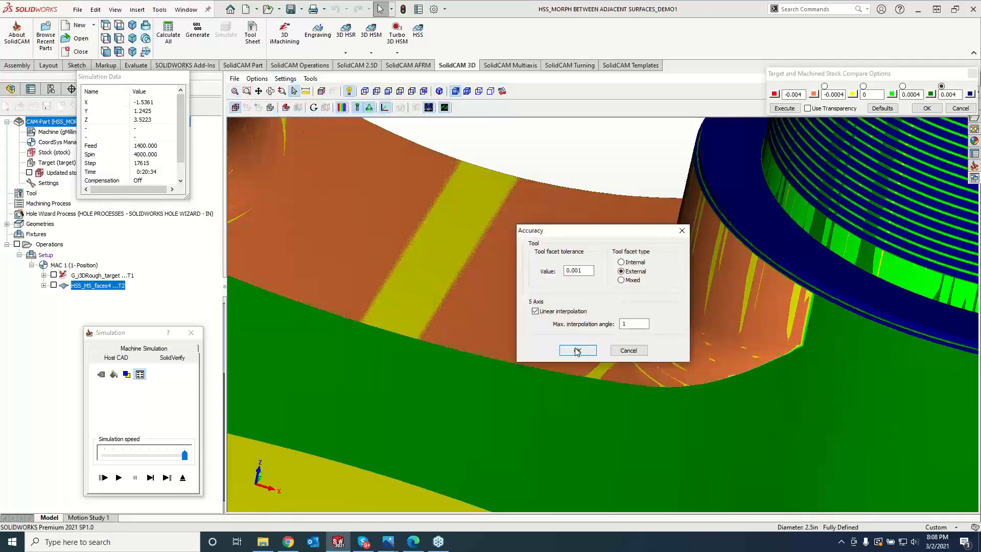
left_click(577, 351)
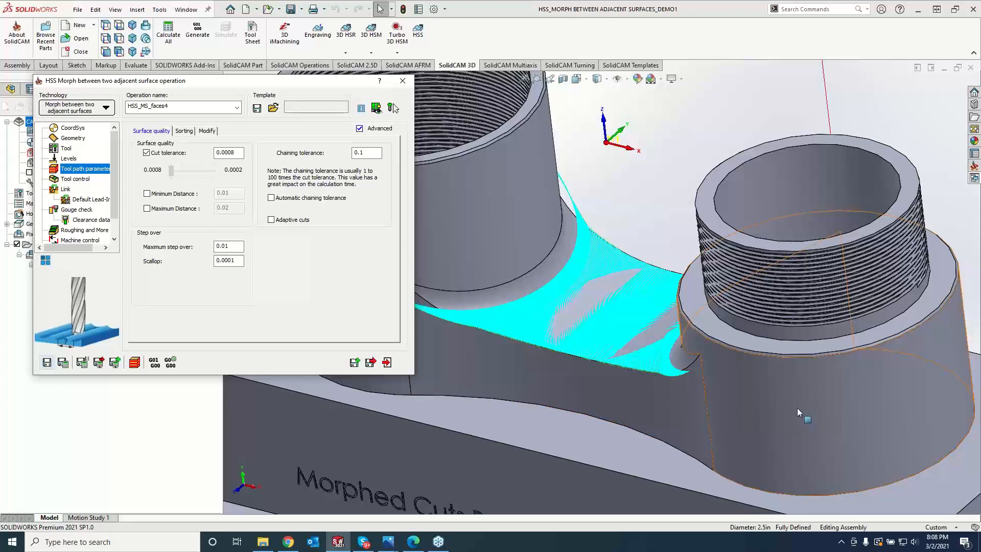
- Copy the saddle operation and define the narrow chamfer around the smaller boss's ledge as the copy's drive surface
left_click(371, 362)
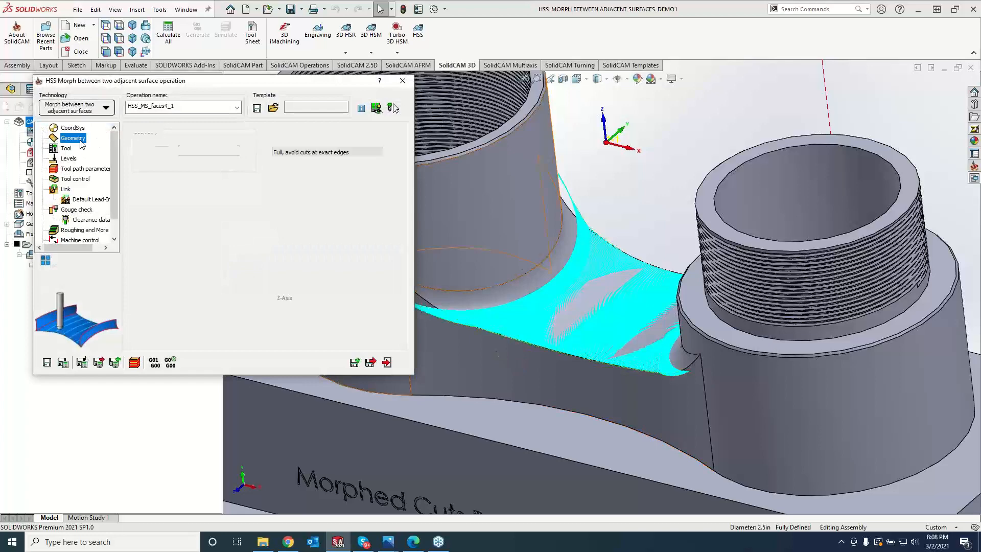
left_click(160, 156)
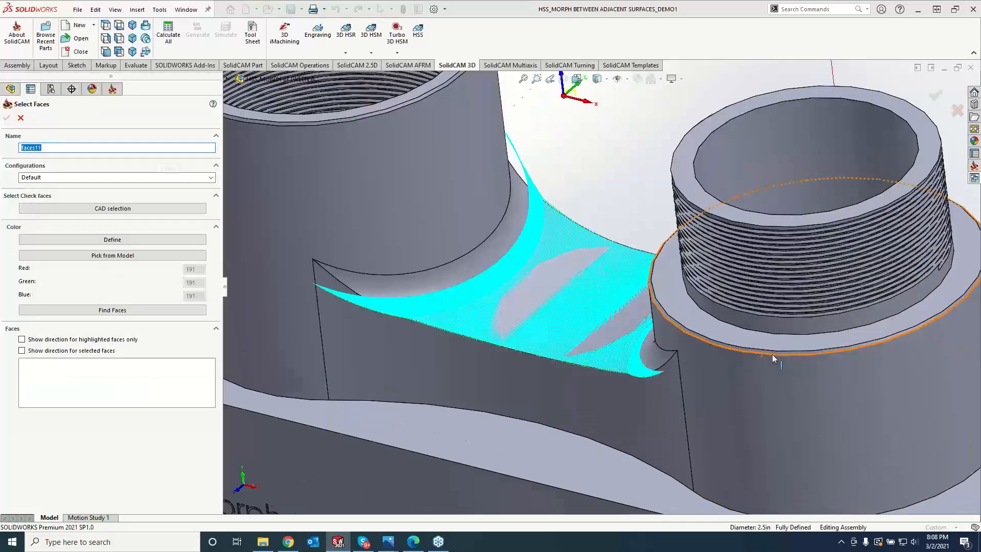
scroll(772, 355, "down", 5)
left_click(732, 323)
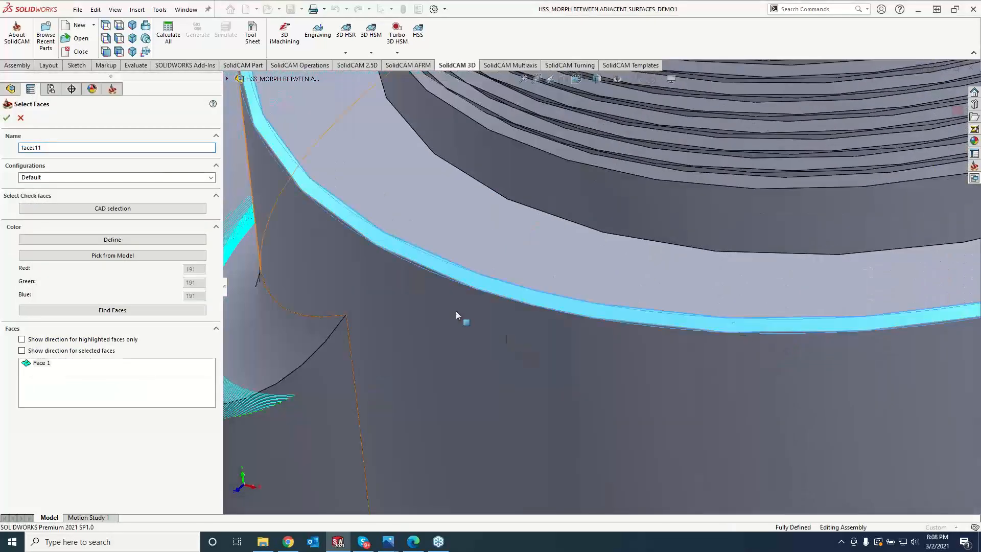
left_click(6, 119)
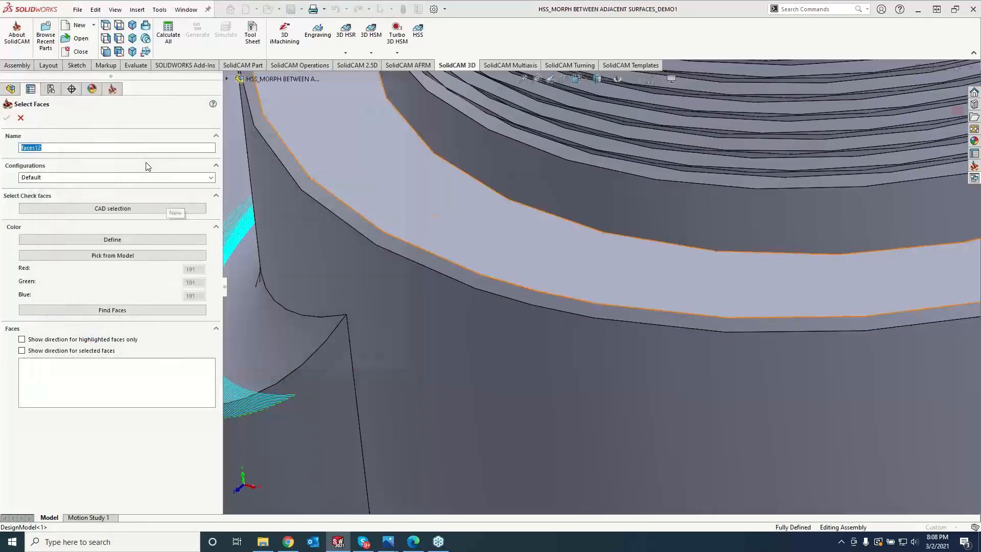
- Define the ledge's flat top face as the start edge surface and the smaller boss's outer wall as the end edge surface
left_click(435, 212)
left_click(6, 120)
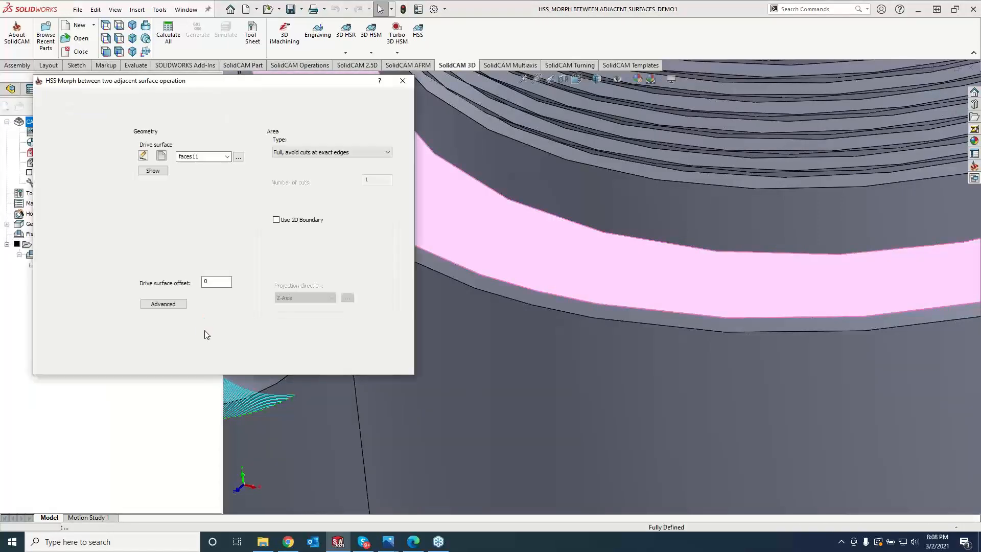
left_click(153, 262)
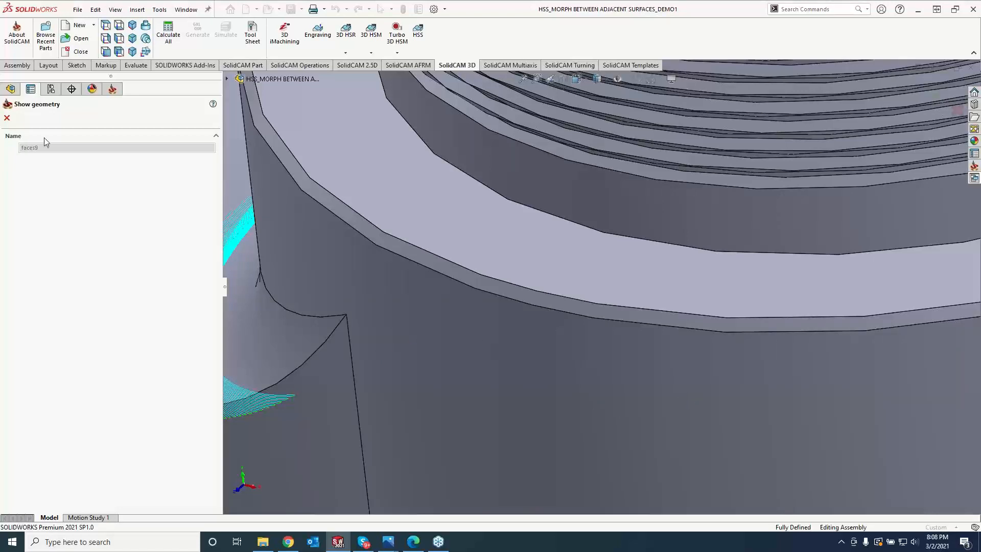
left_click(8, 118)
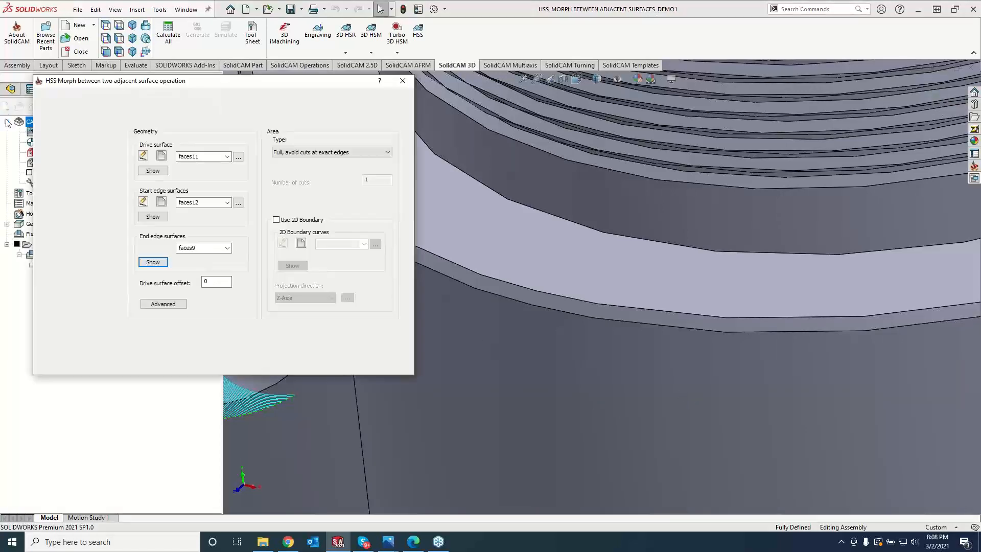
left_click(161, 249)
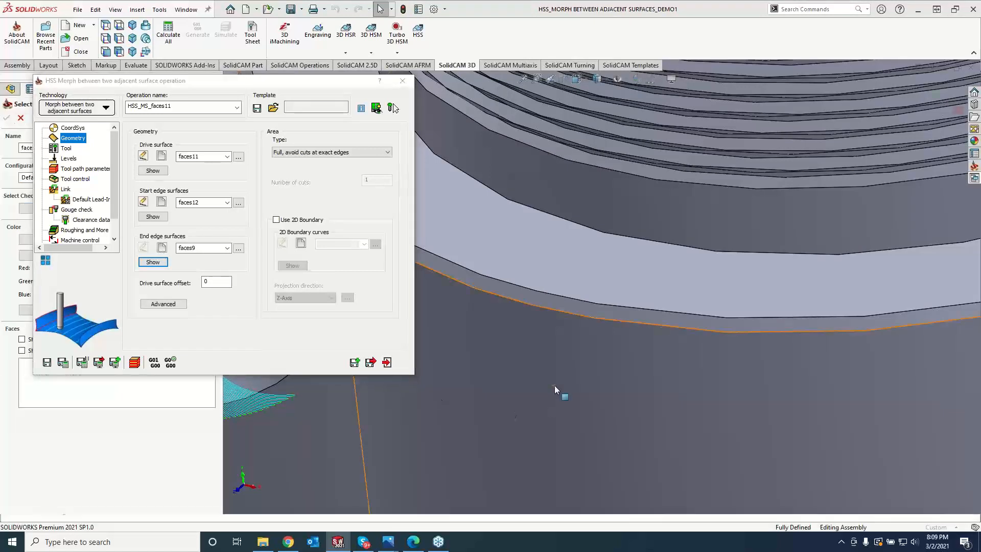
left_click(554, 386)
left_click(7, 117)
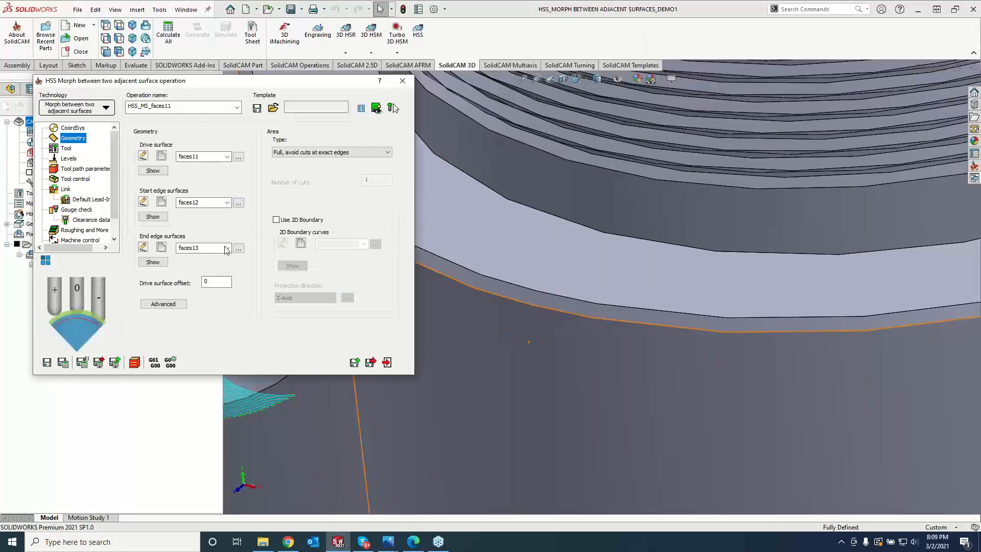
- Set the chamfer operation's cutting method to Spiral, calculate the toolpath and inspect it around the smaller boss
scroll(497, 309, "up", 5)
scroll(608, 276, "down", 2)
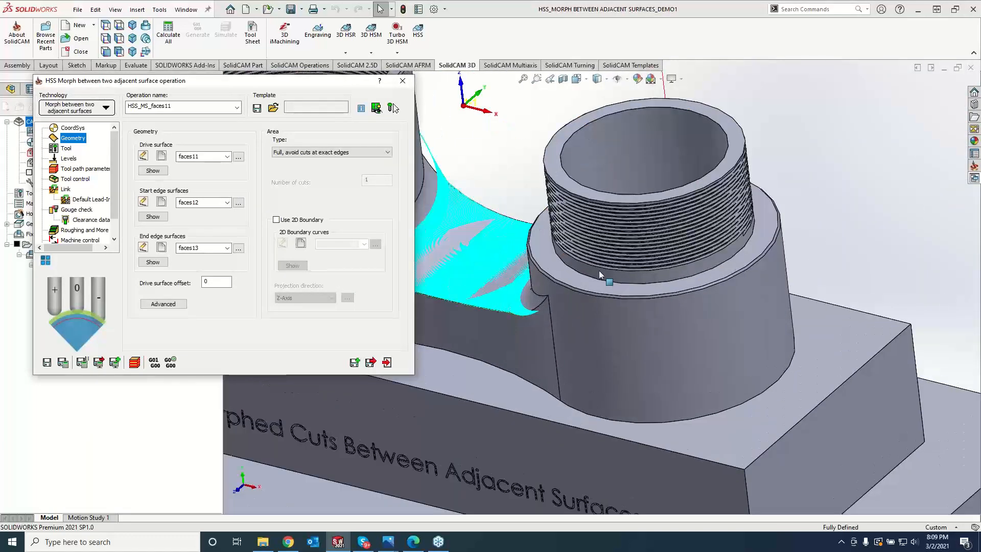
left_click(77, 209)
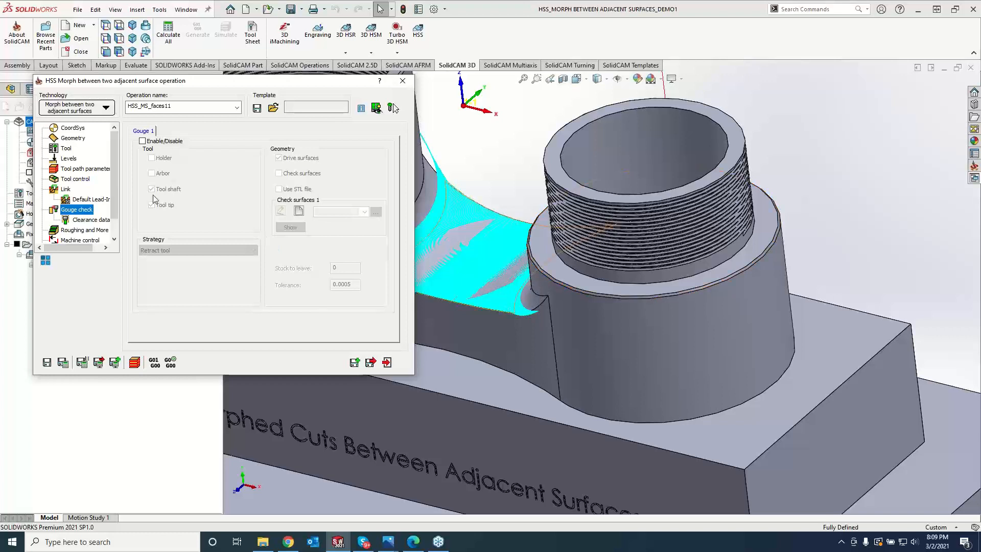
left_click(81, 169)
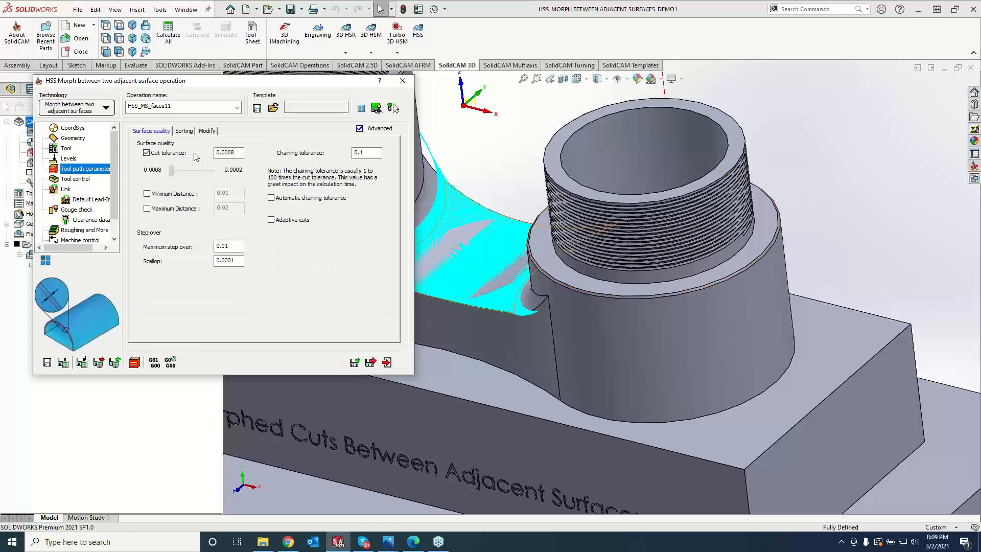
left_click(184, 131)
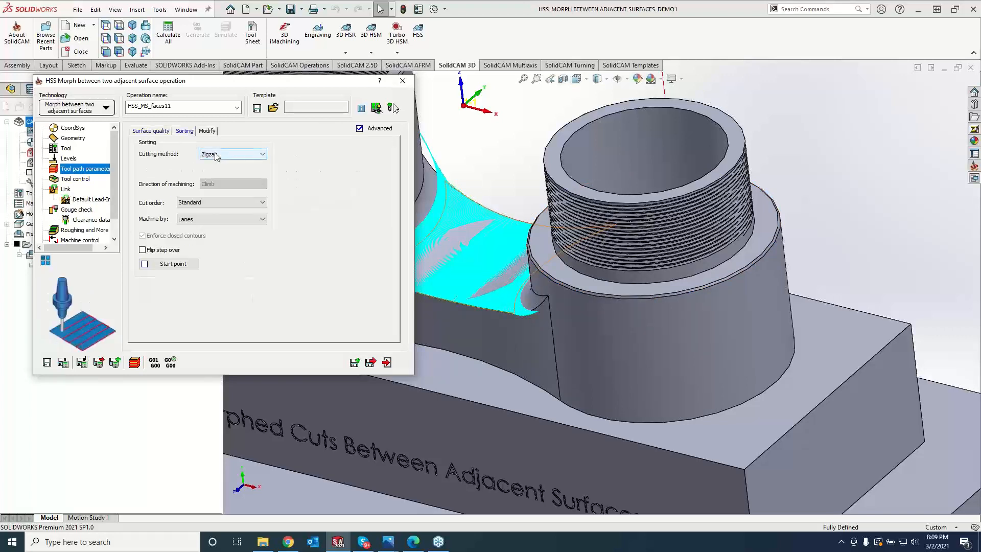
left_click(217, 155)
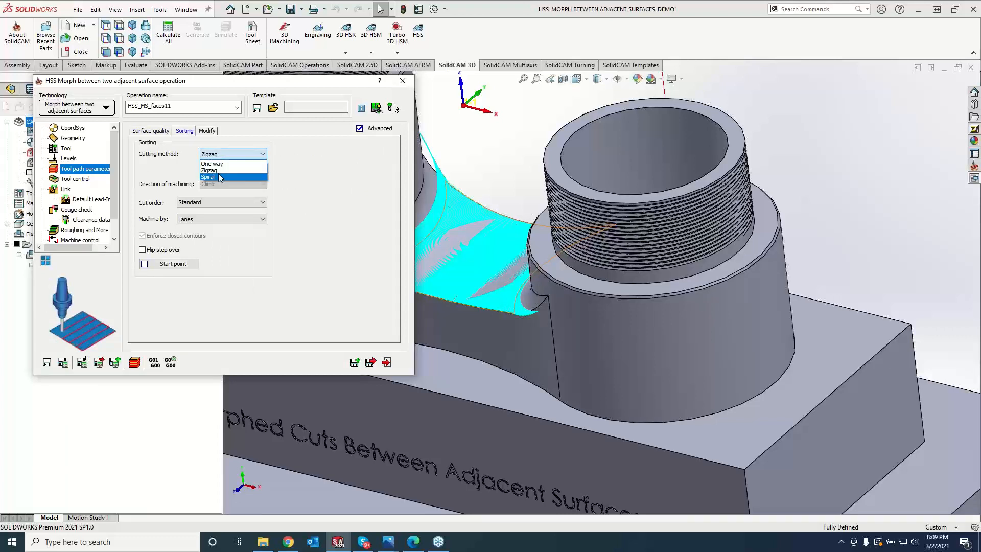
left_click(220, 176)
left_click(64, 362)
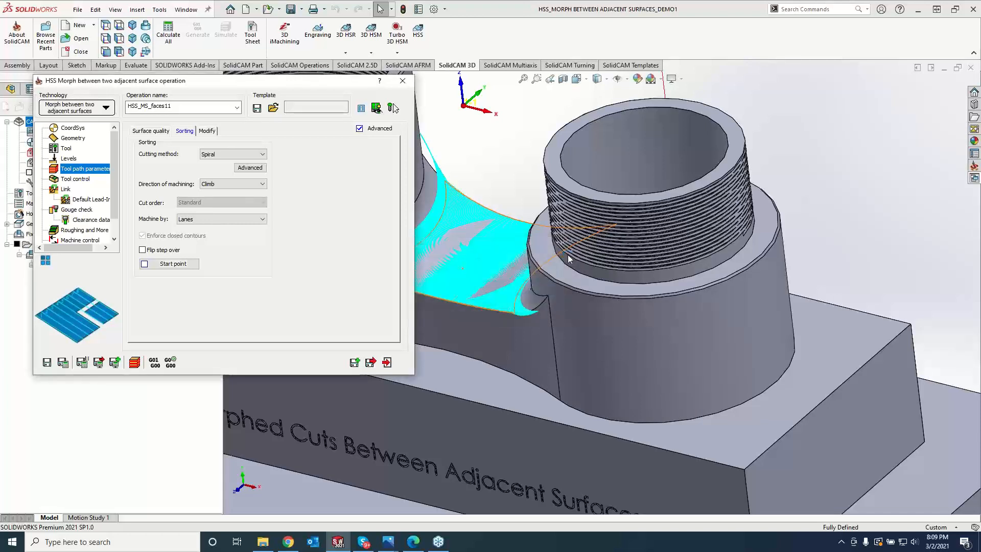
scroll(603, 294, "up", 4)
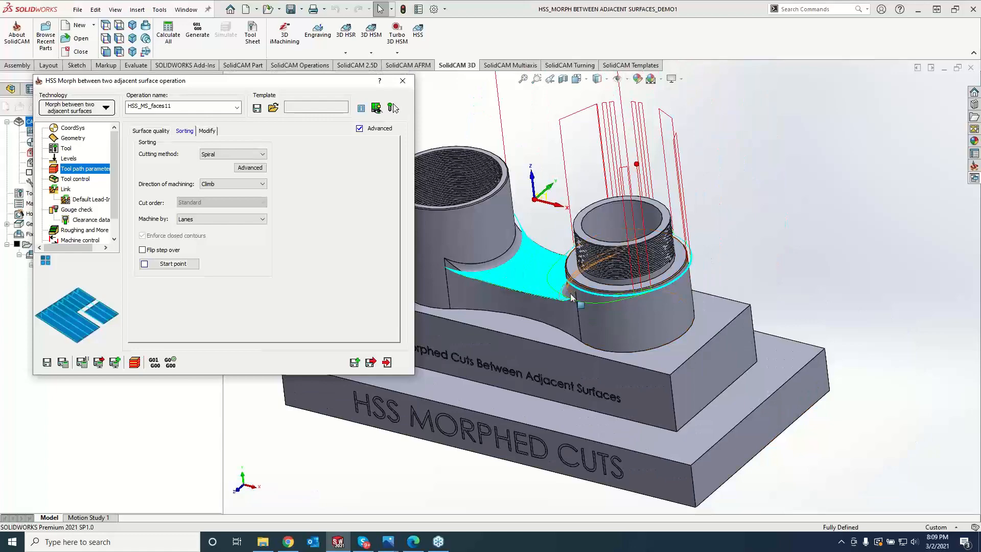
left_click(768, 242)
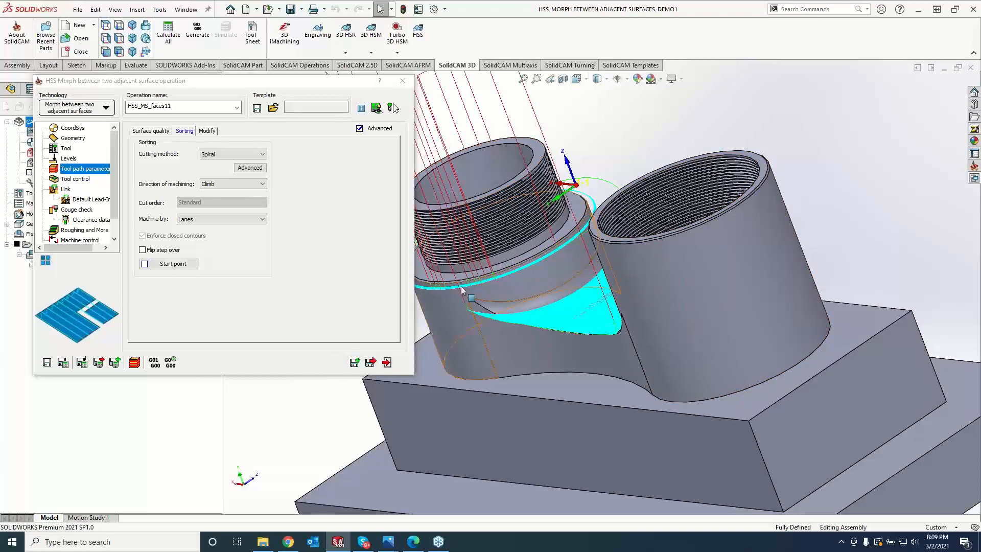
- Add a 0.0625 inch diameter ball nose mill to the chamfer operation and recalculate the toolpath
left_click(66, 148)
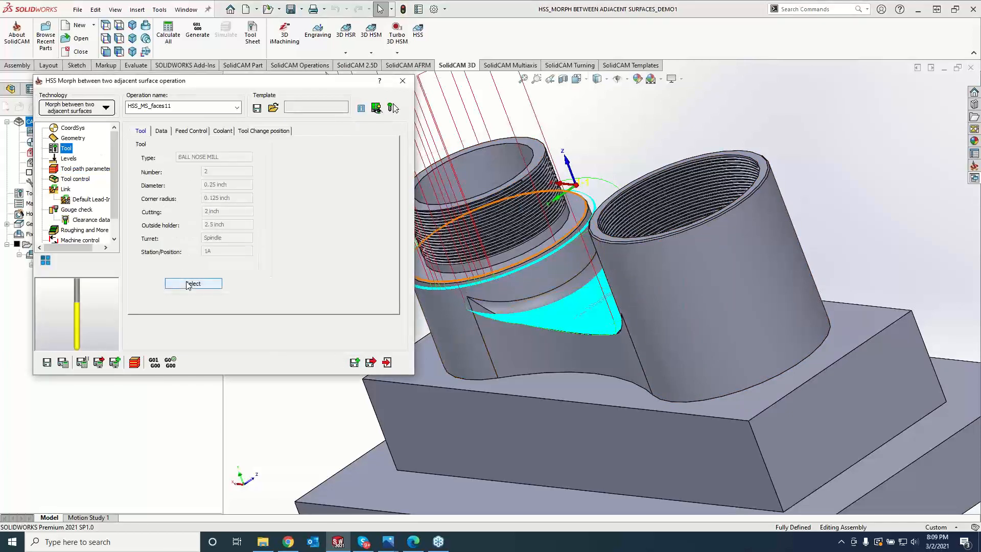
key("Escape")
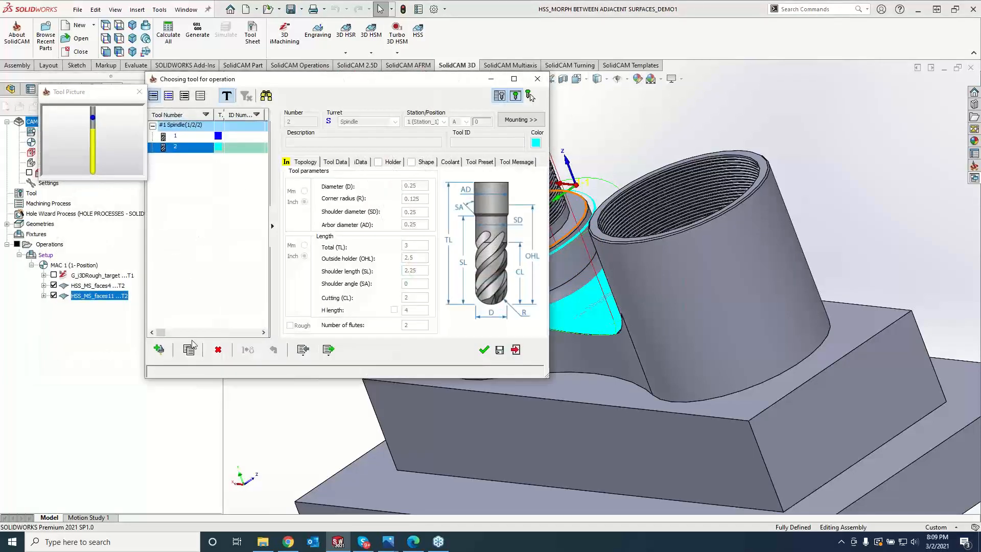
left_click(159, 349)
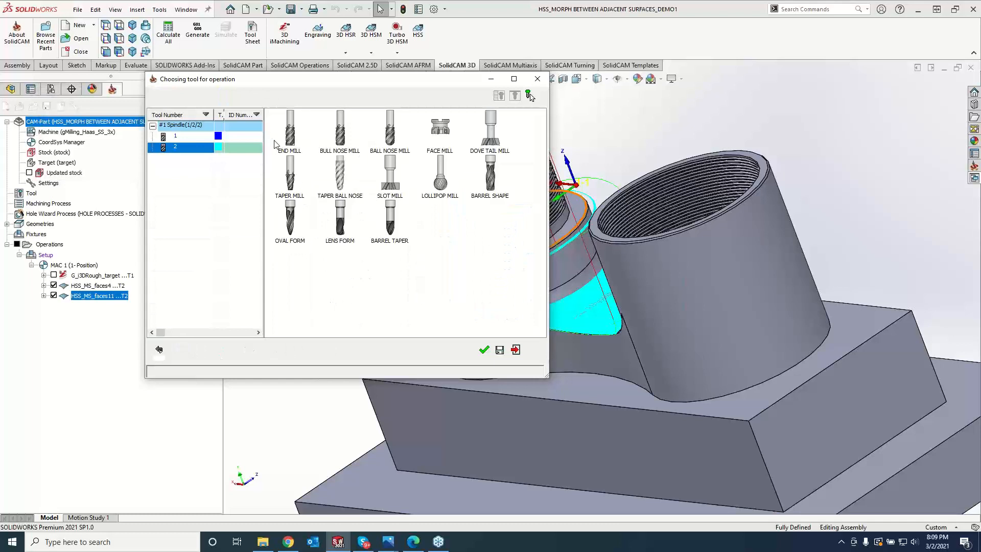
left_click(390, 128)
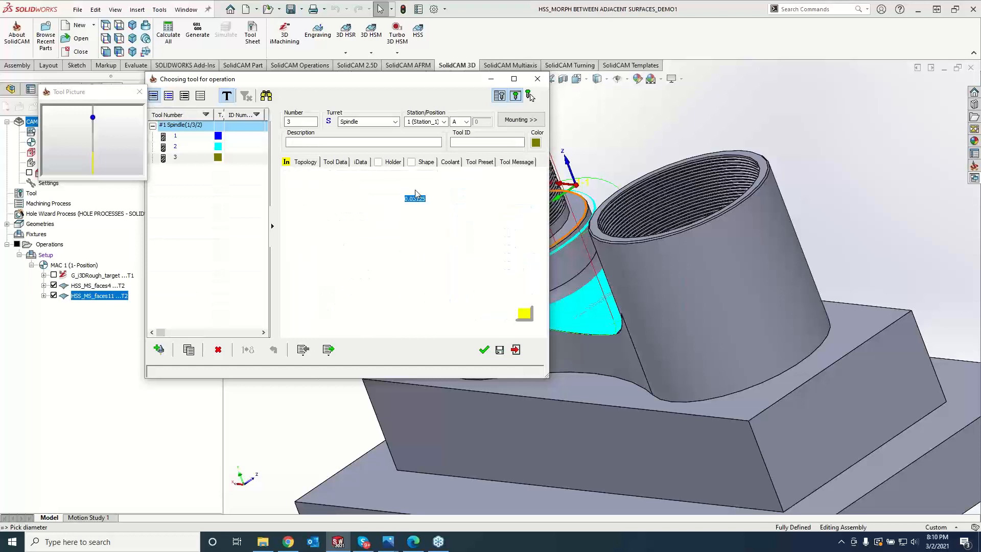
left_click(483, 349)
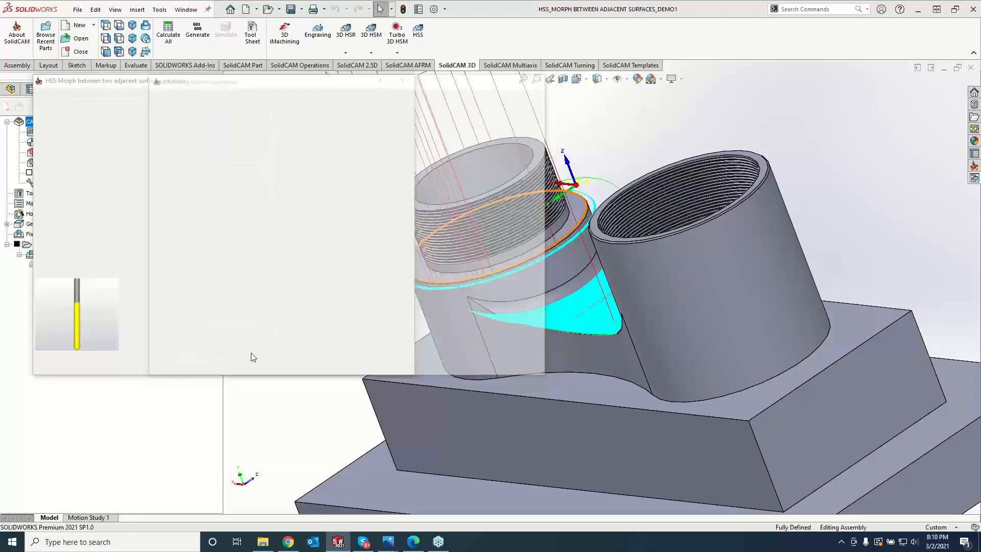
left_click(64, 364)
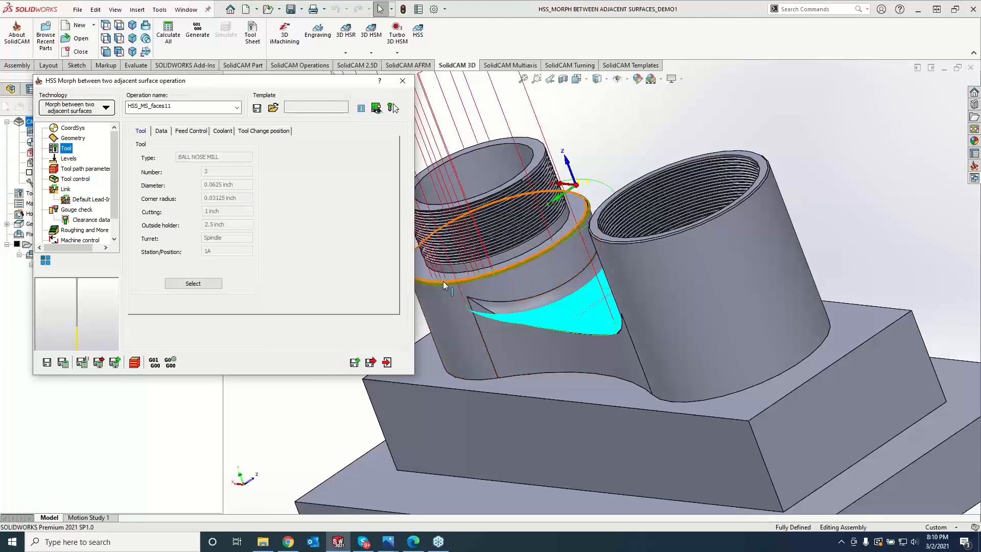
middle_click_drag(510, 288, 521, 321)
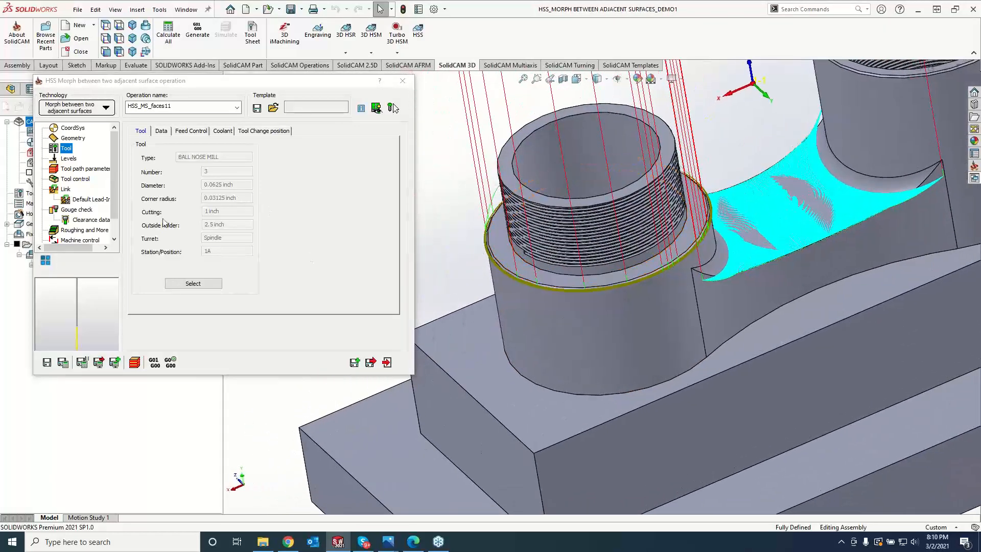
- Link large gaps along the cut with Follow surfaces, recalculate the chamfer toolpath and inspect it on the whole part
left_click(89, 200)
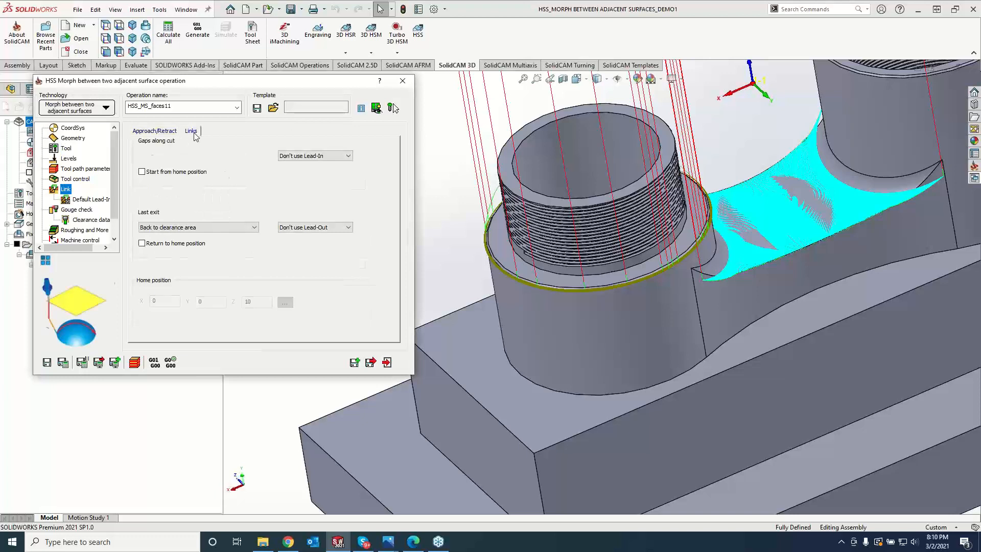
left_click(191, 131)
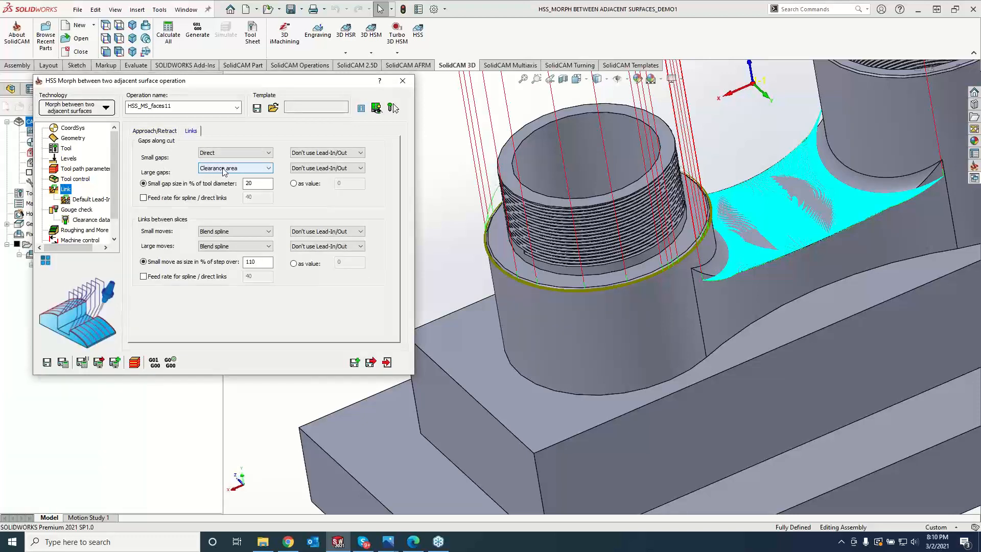
left_click(243, 172)
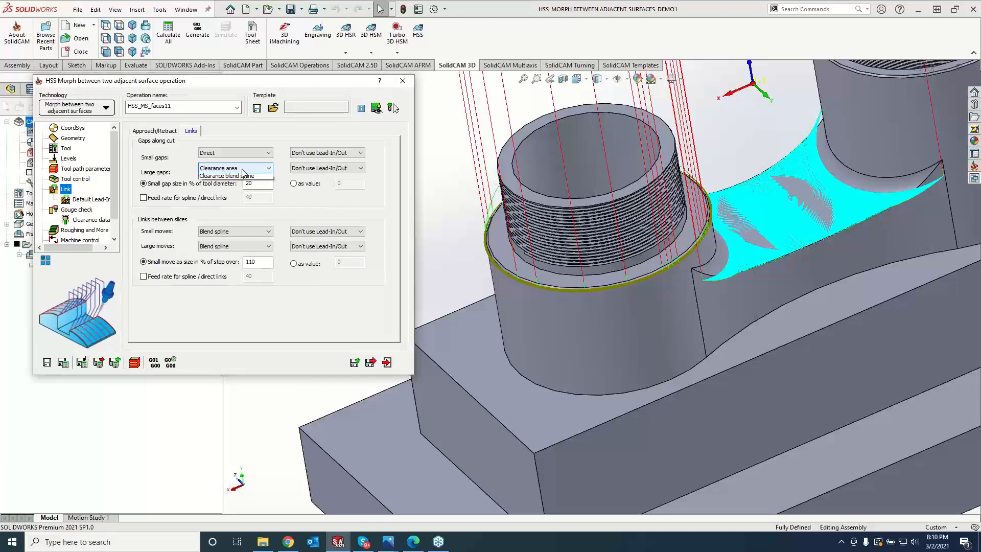
left_click(224, 203)
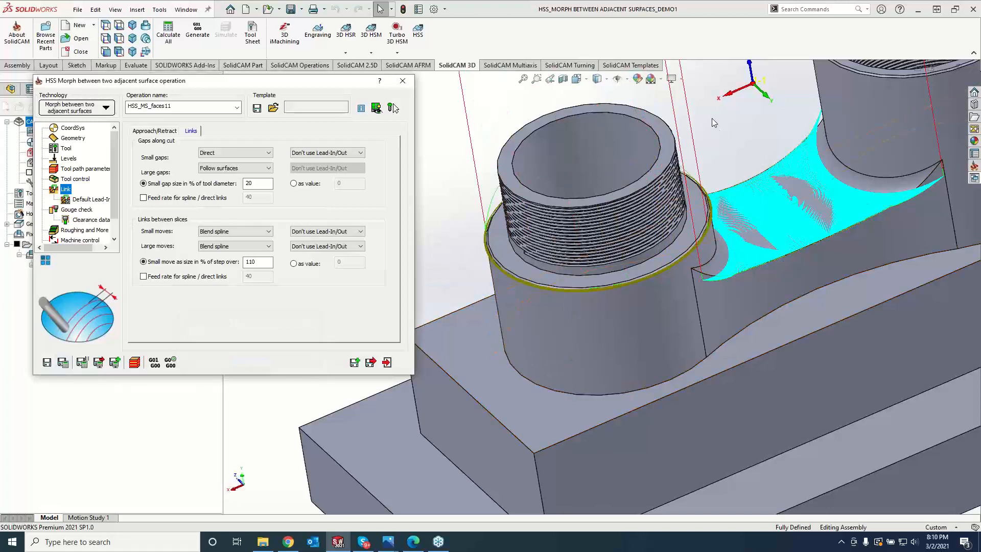
key("f")
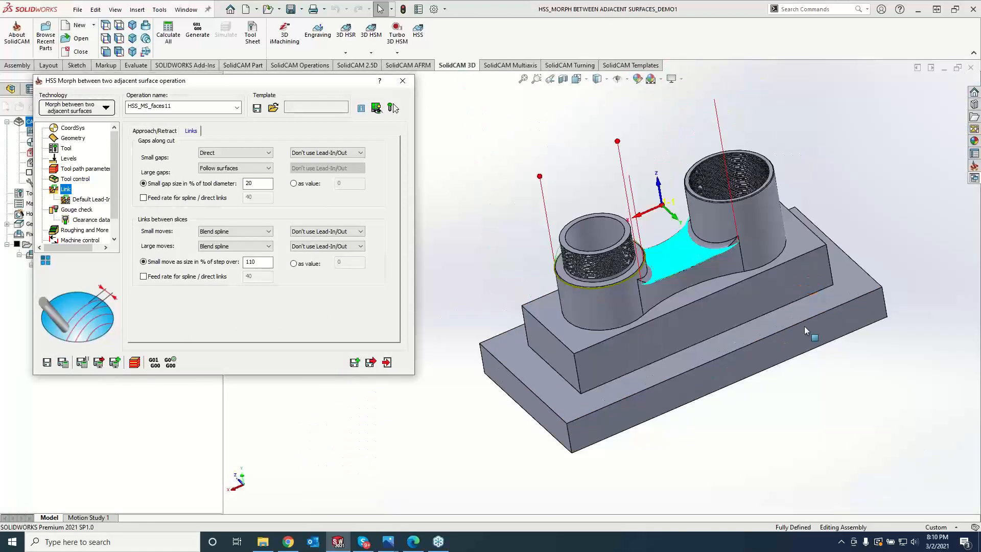
middle_click_drag(795, 432, 665, 300)
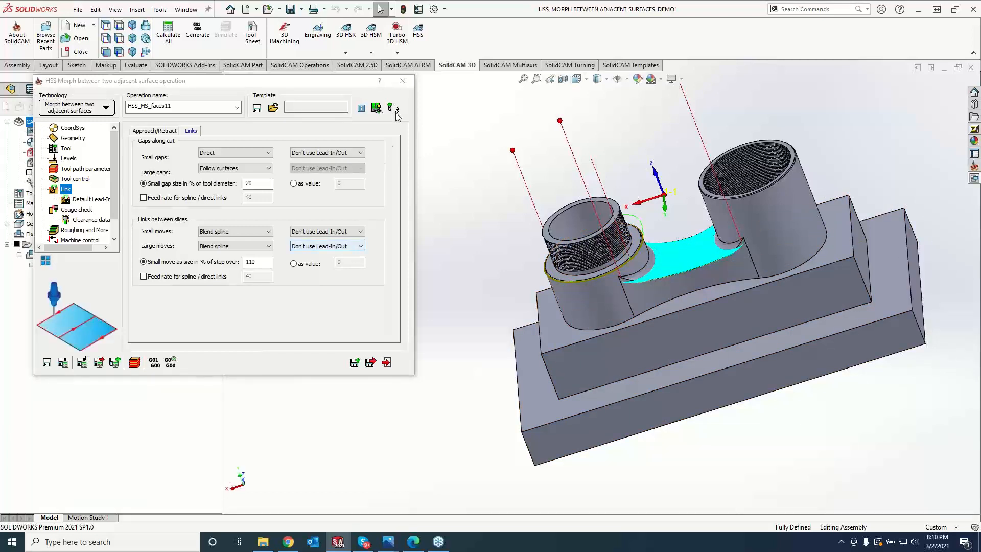
- Close the chamfer operation, hide its toolpath and delete the operation HSS_MS_faces11
left_click(402, 80)
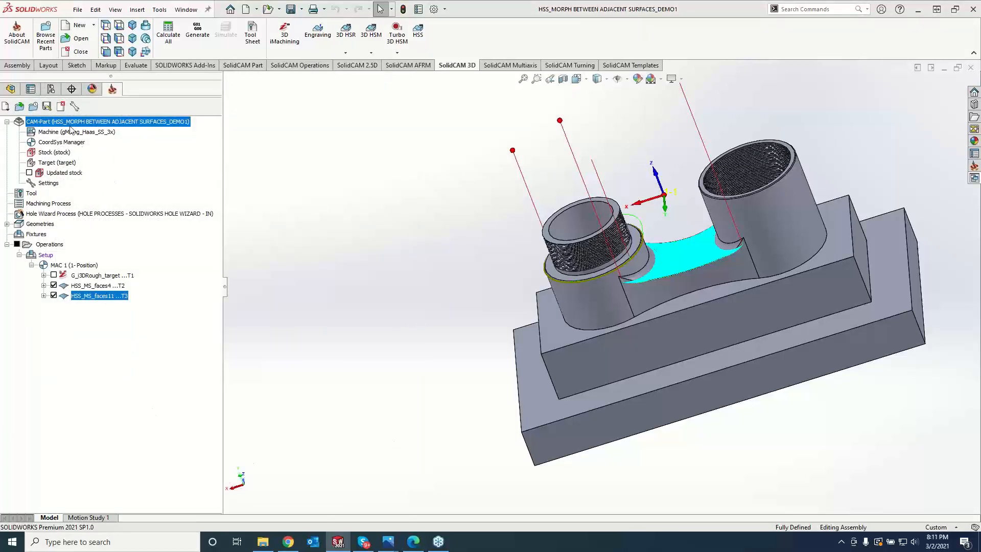
middle_click_drag(443, 271, 442, 272)
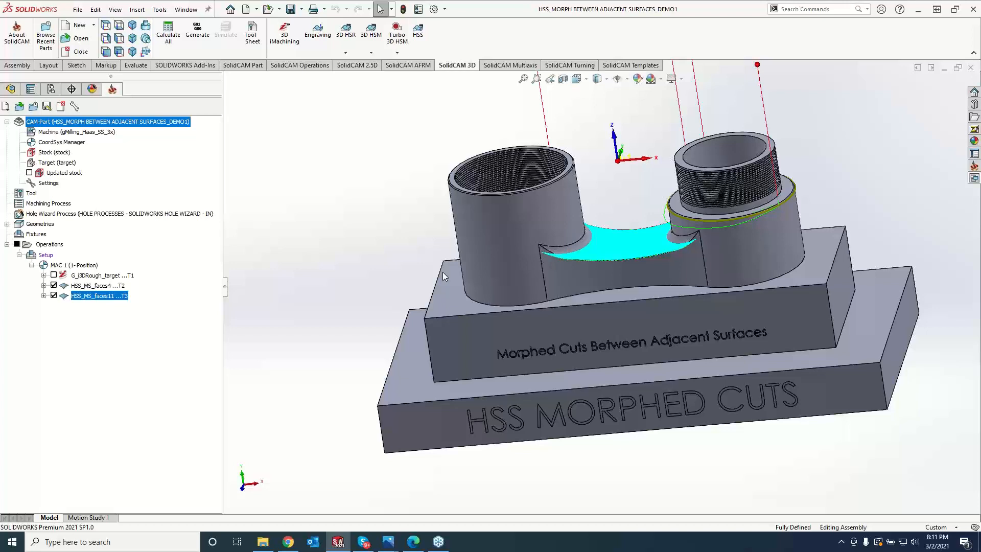
left_click(54, 296)
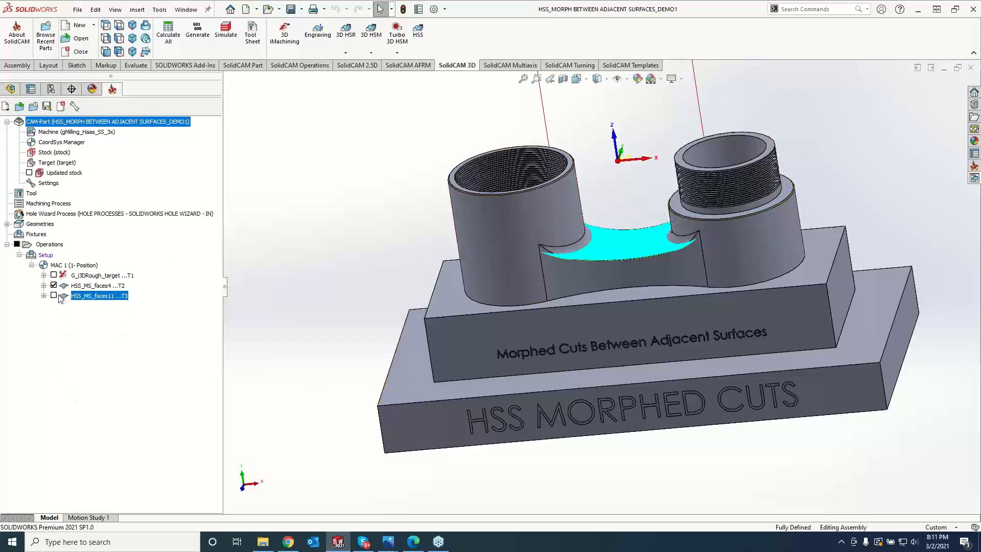
right_click(84, 296)
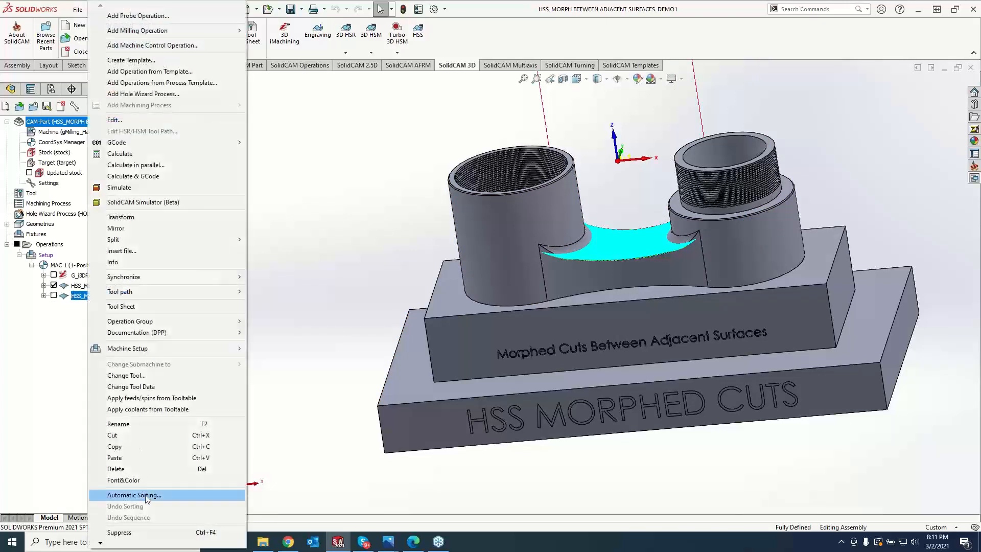
left_click(130, 469)
left_click(237, 359)
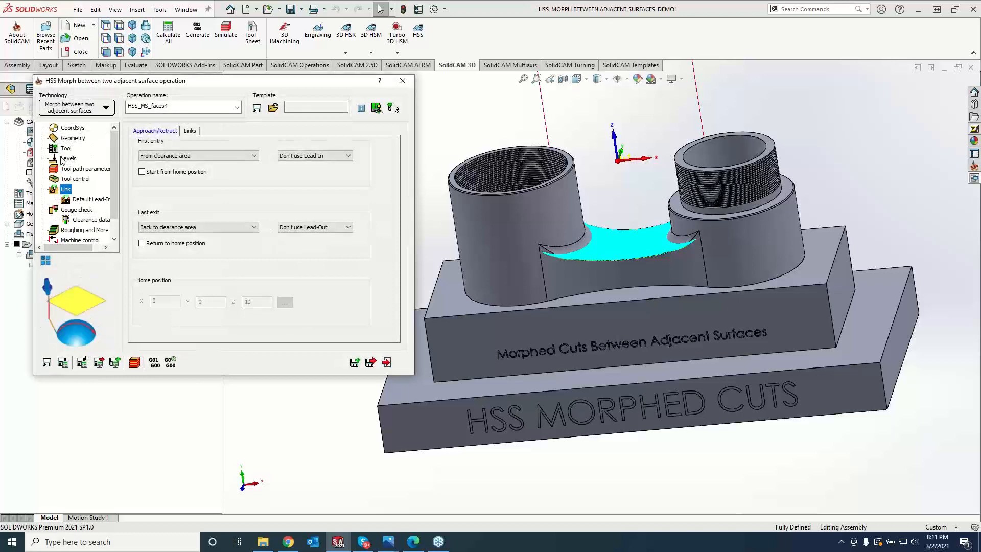
- Recalculate the saddle operation HSS_MS_faces4 with a maximum step over of 0.05 and save it with a copy
left_click(68, 159)
left_click(68, 170)
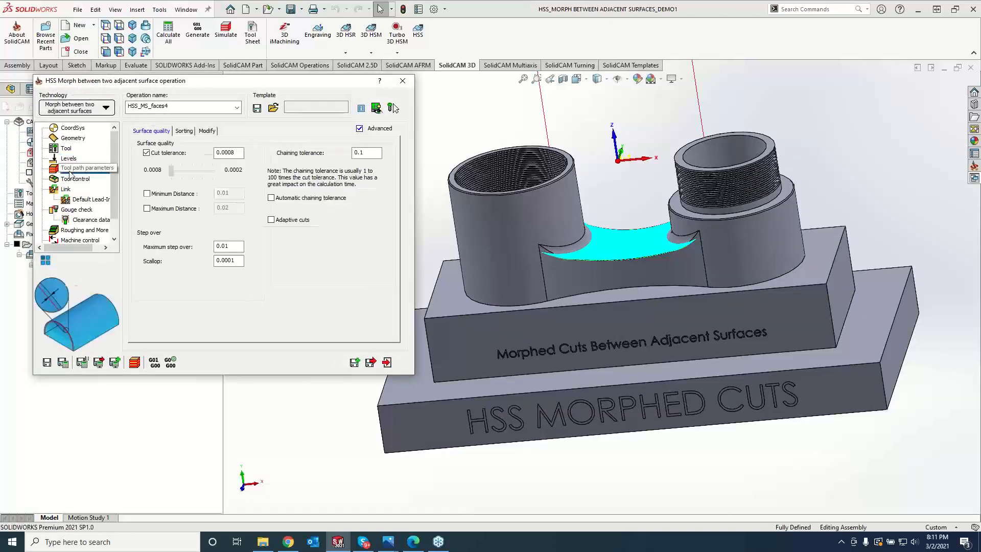
left_click_drag(233, 248, 202, 248)
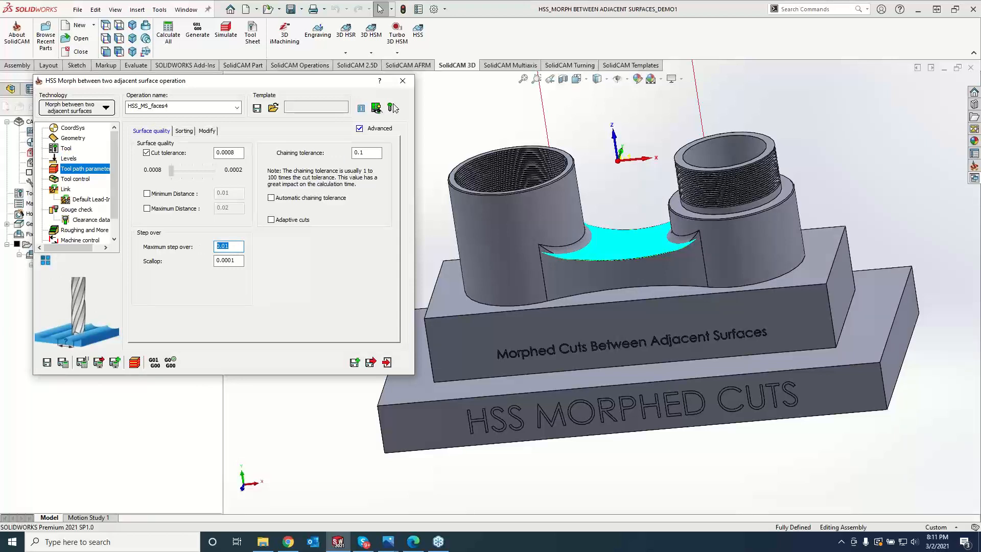
left_click(62, 363)
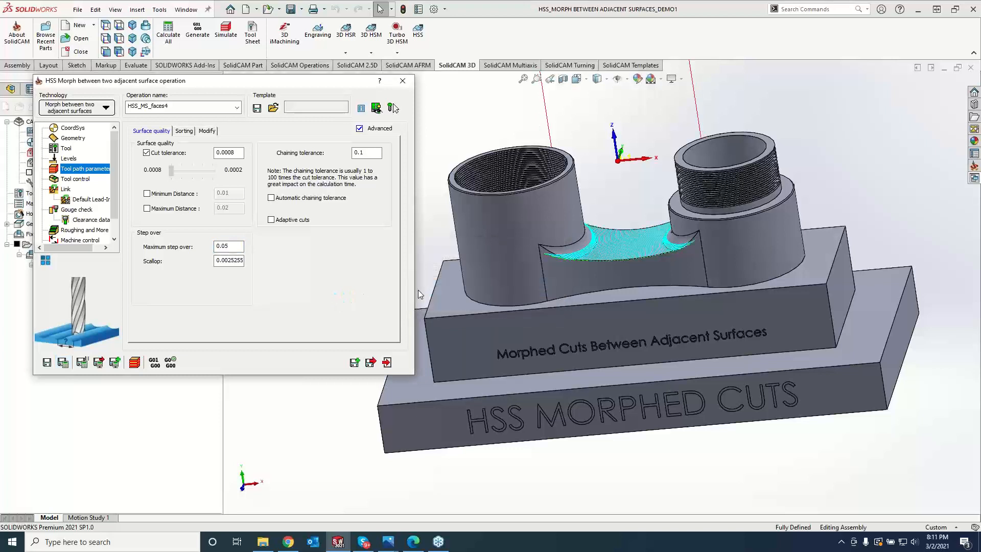
left_click(356, 363)
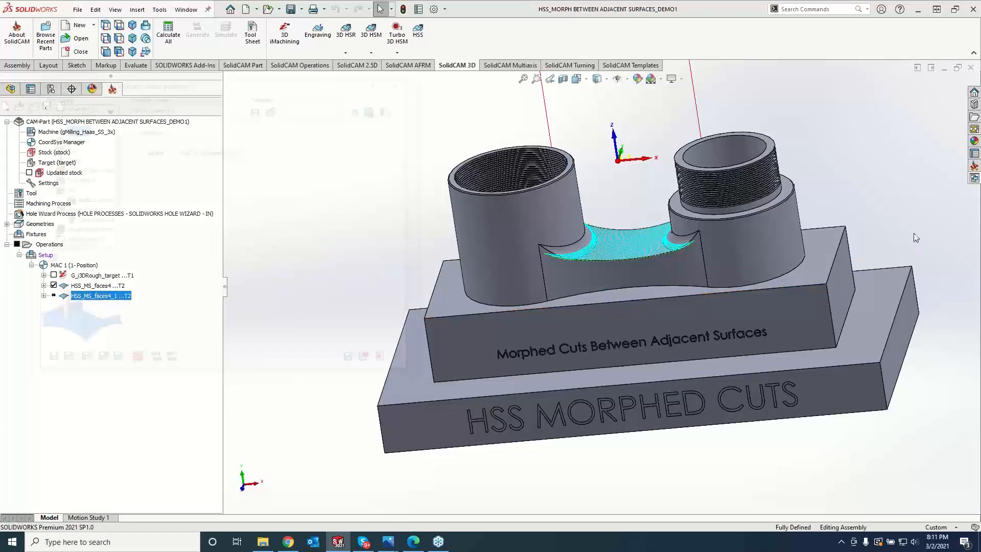
- Change the copied saddle operation's technology to Morph between two boundary curves and open its geometry settings
left_click(106, 108)
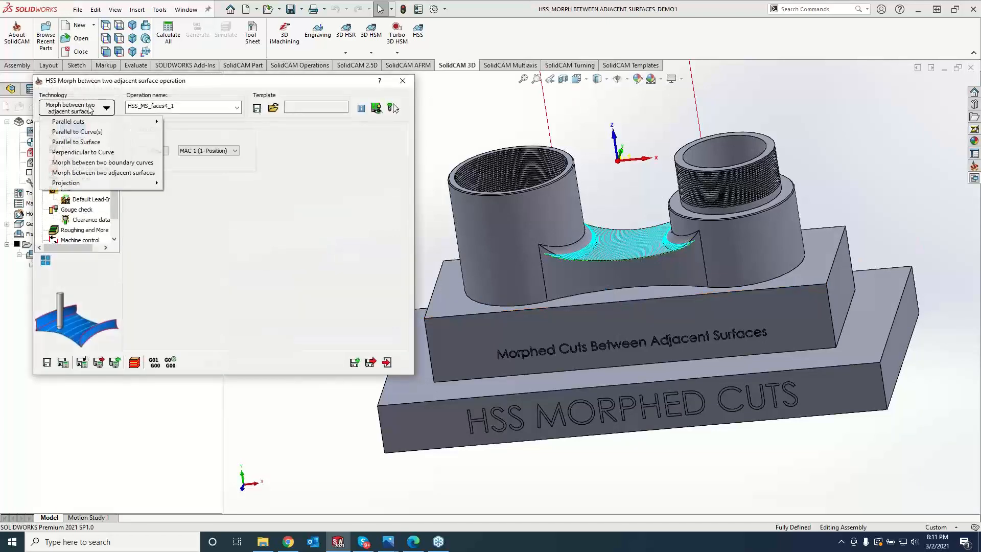
left_click(98, 163)
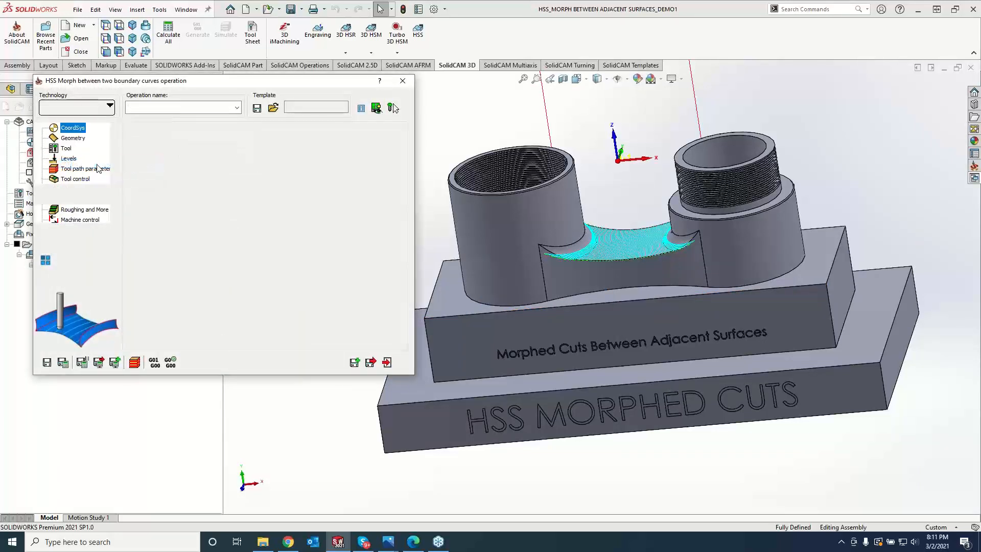
left_click(74, 139)
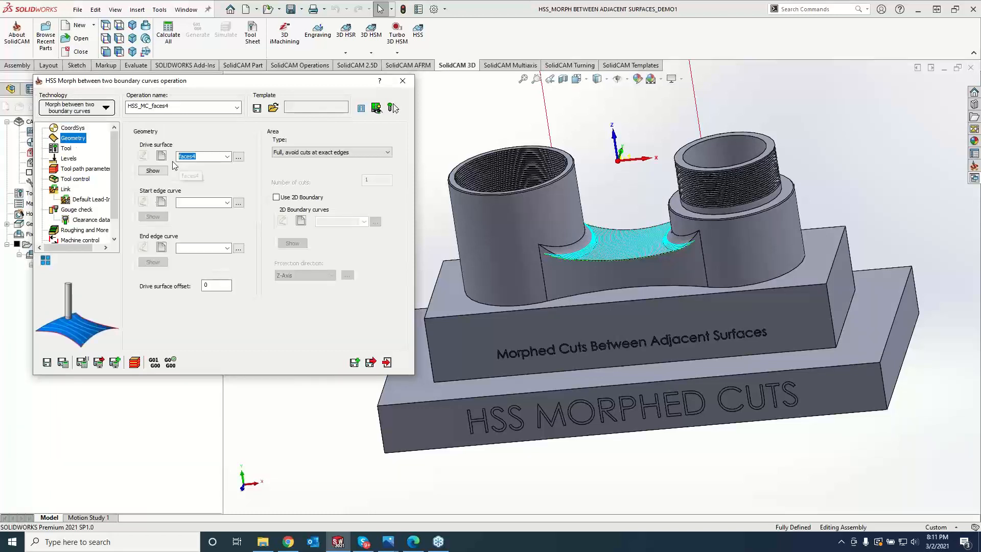
- Define the start edge curve on the saddle edge at the threaded boss and the end edge curve at the opposite boss
left_click(162, 203)
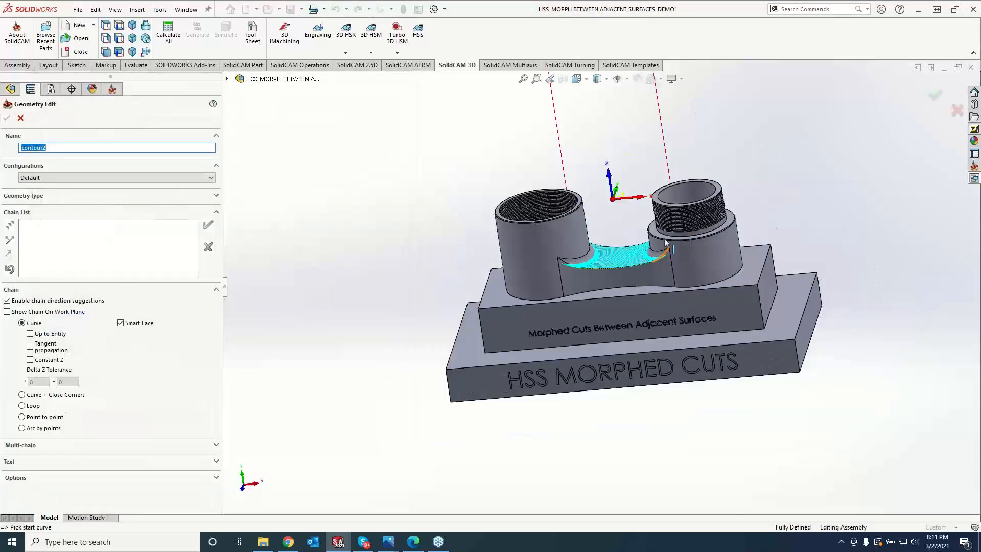
left_click(531, 247)
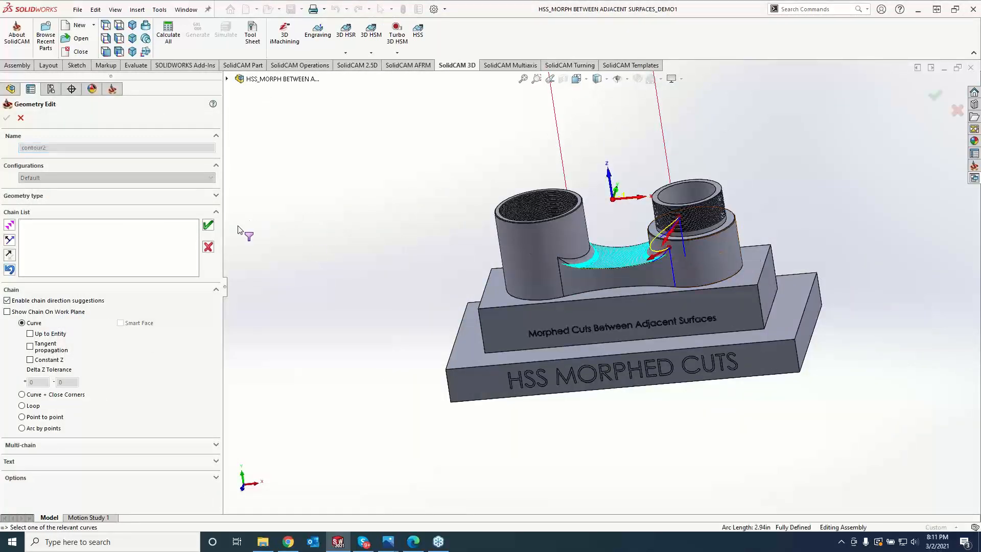
left_click(7, 117)
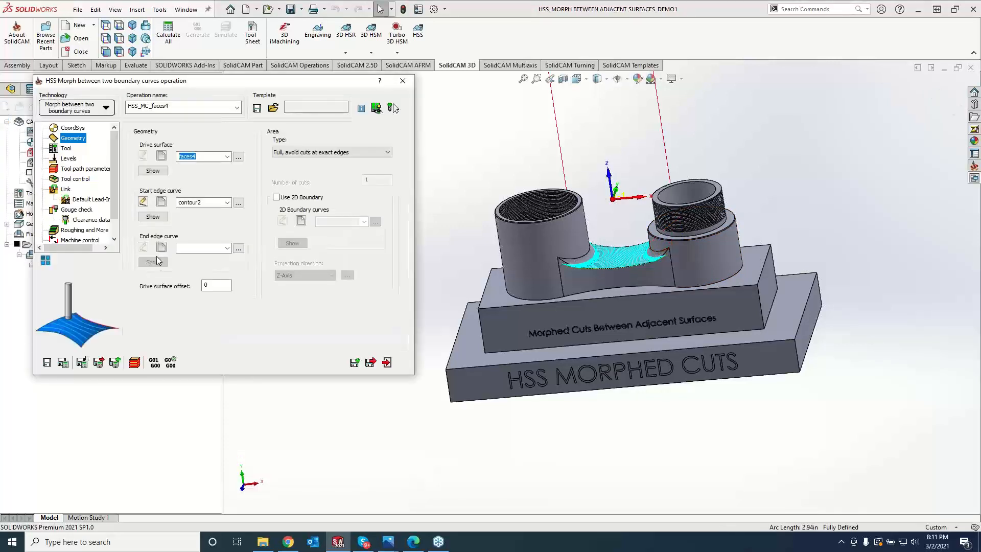
left_click(161, 247)
left_click(583, 270)
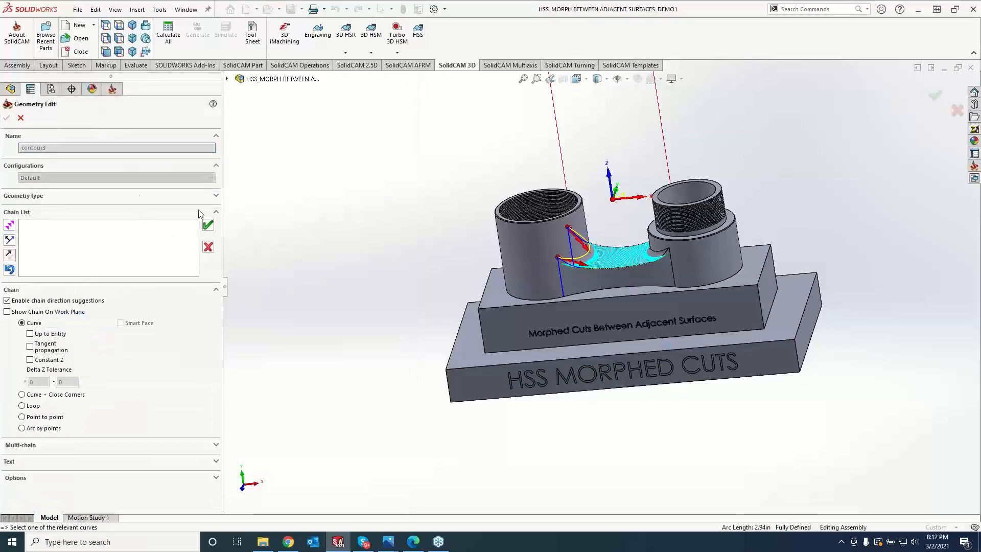
left_click(207, 226)
left_click(7, 118)
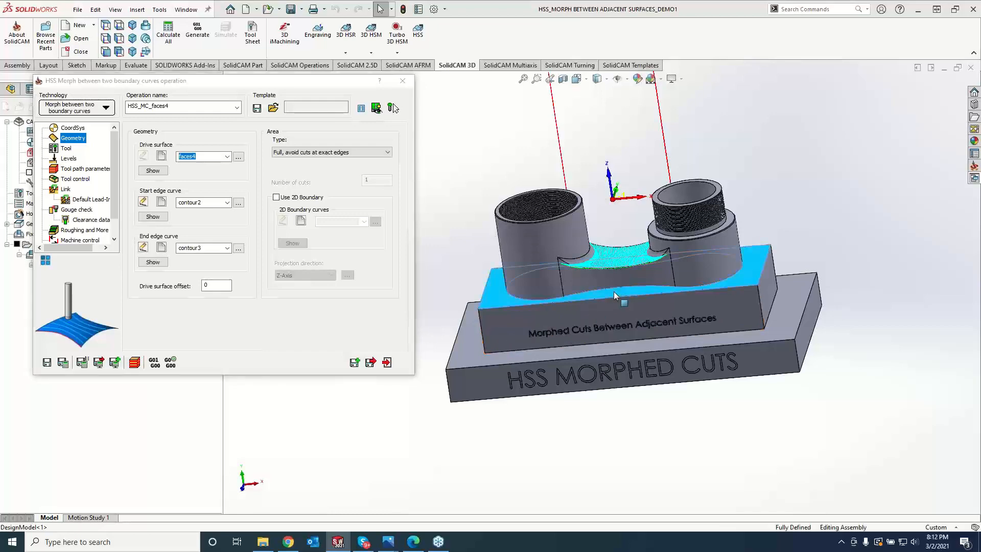
- Examine the saddle toolpaths from the top in wireframe display, closing the boundary curves operation to see the whole area
key("space")
key("ctrl+5")
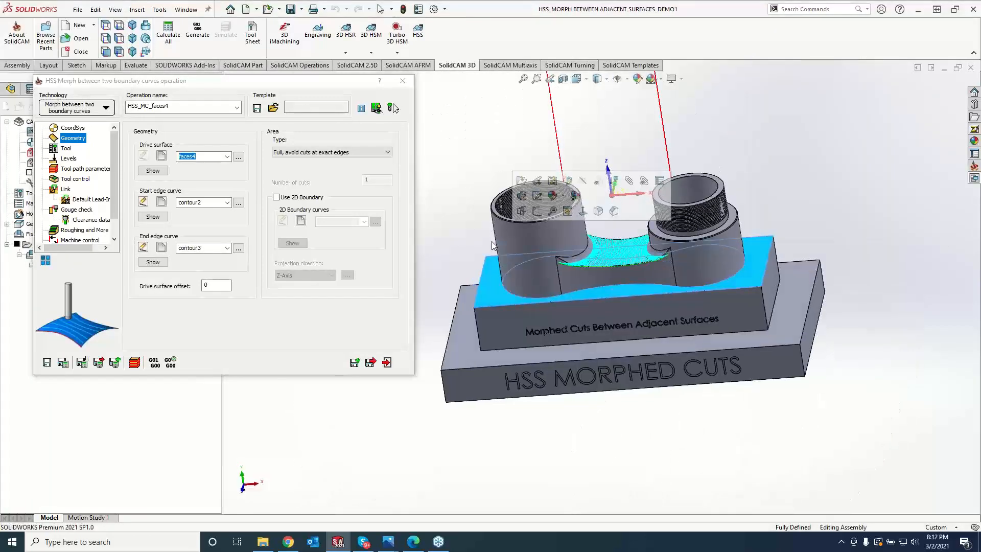
scroll(648, 316, "down", 8)
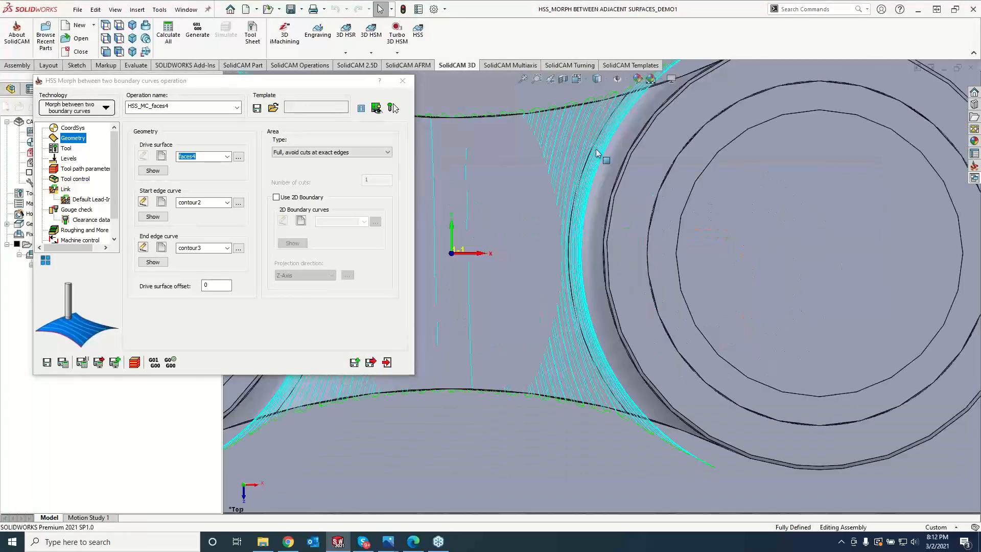
scroll(573, 229, "up", 10)
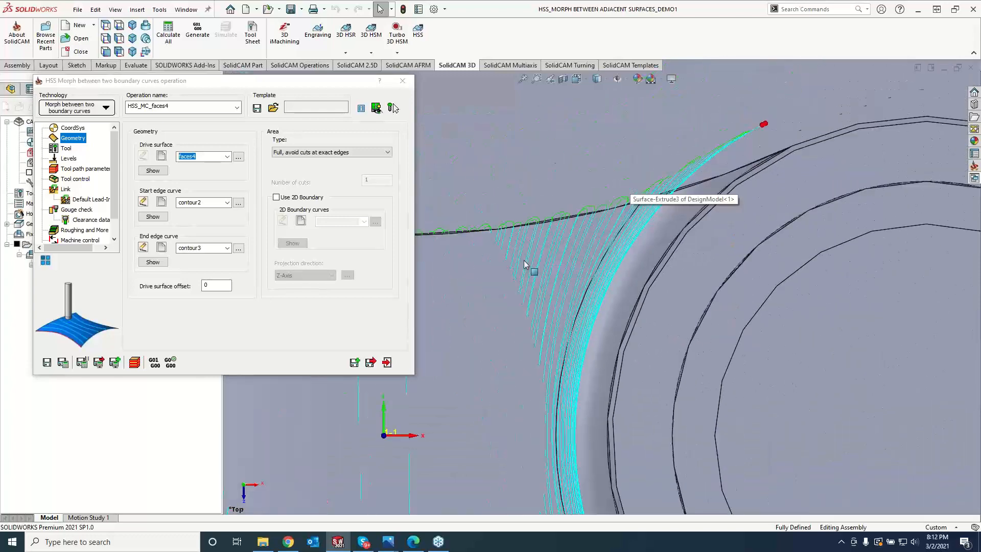
left_click(581, 82)
left_click(599, 149)
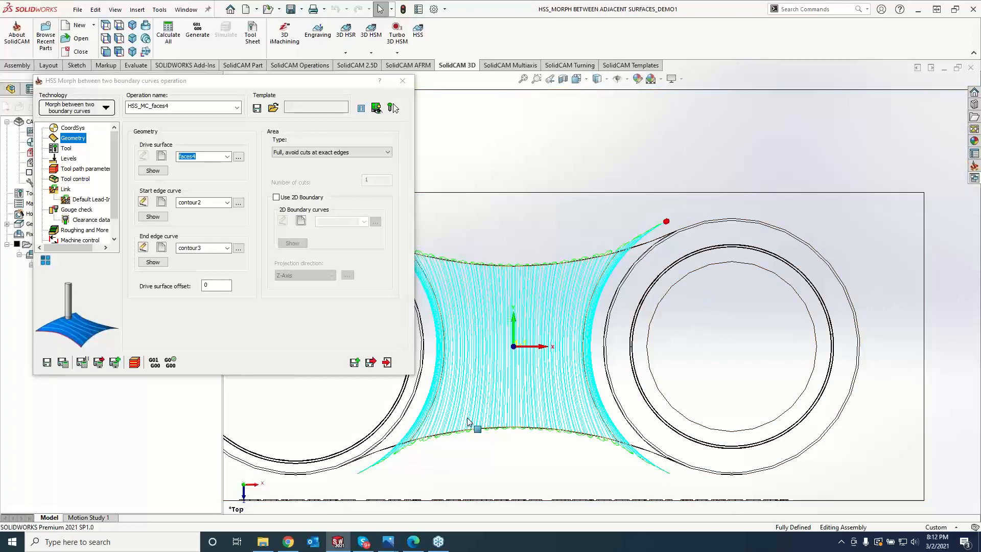
scroll(399, 471, "down", 2)
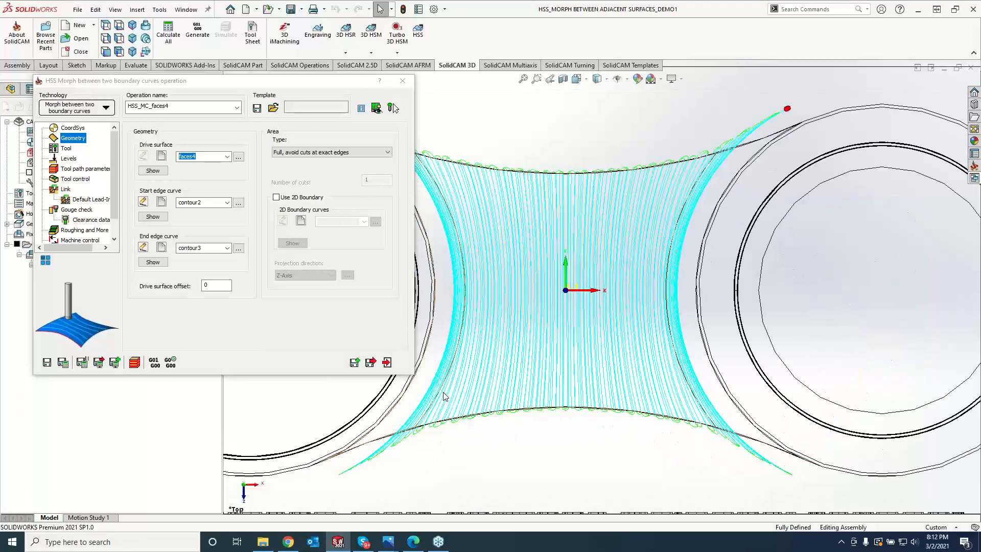
left_click(403, 81)
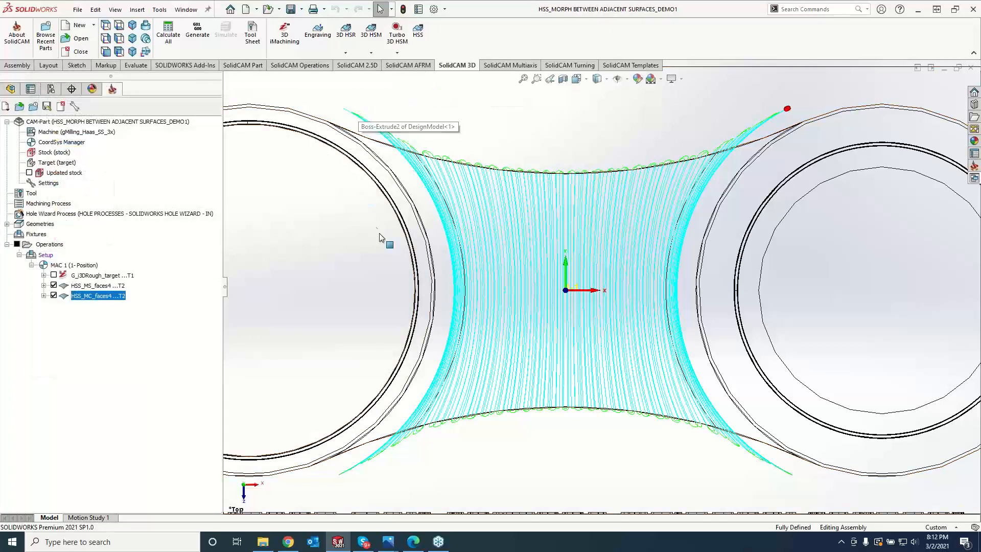
scroll(579, 350, "up", 3)
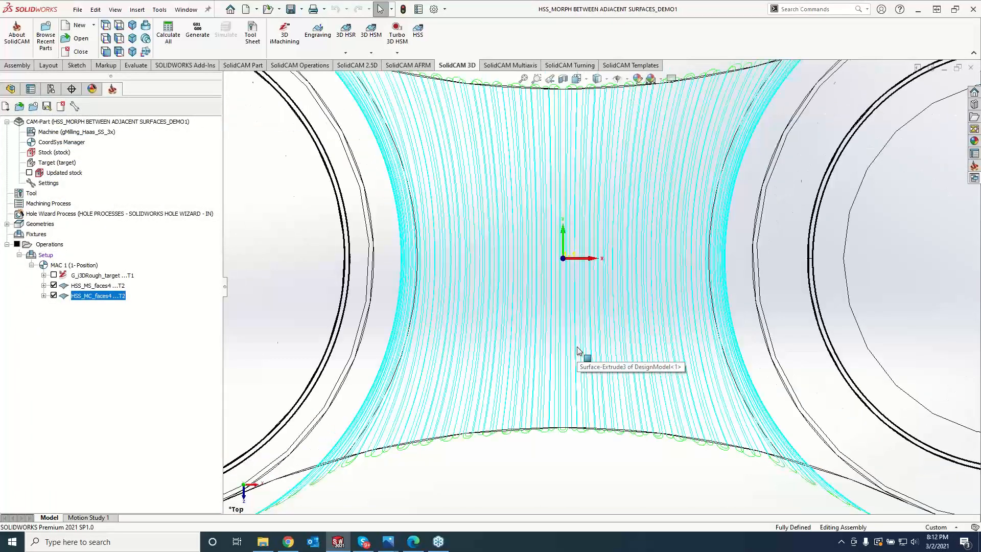
- Reopen HSS_MC_faces4 and duplicate tool 2, the 0.25 inch ball nose mill, in its tool table
left_click(113, 296)
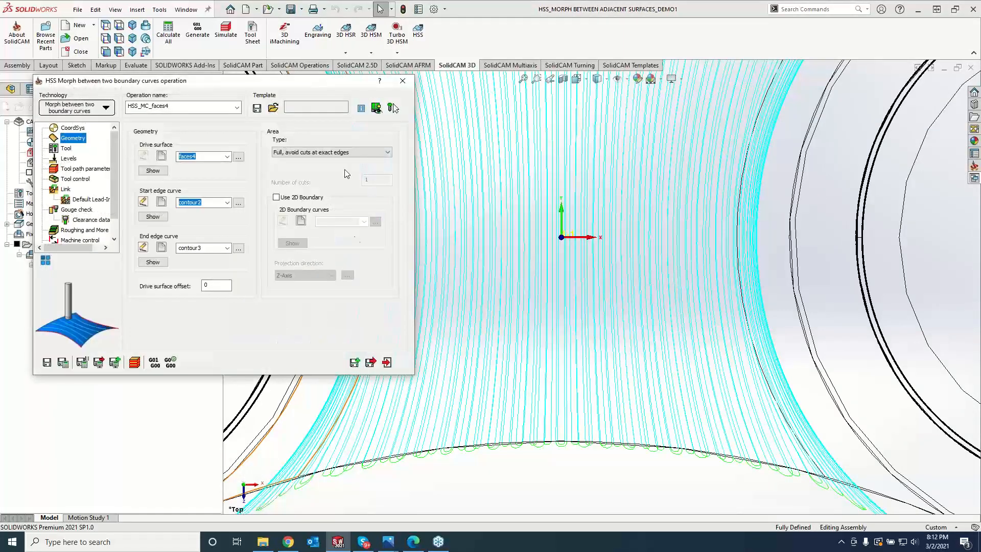
left_click(67, 149)
left_click(387, 363)
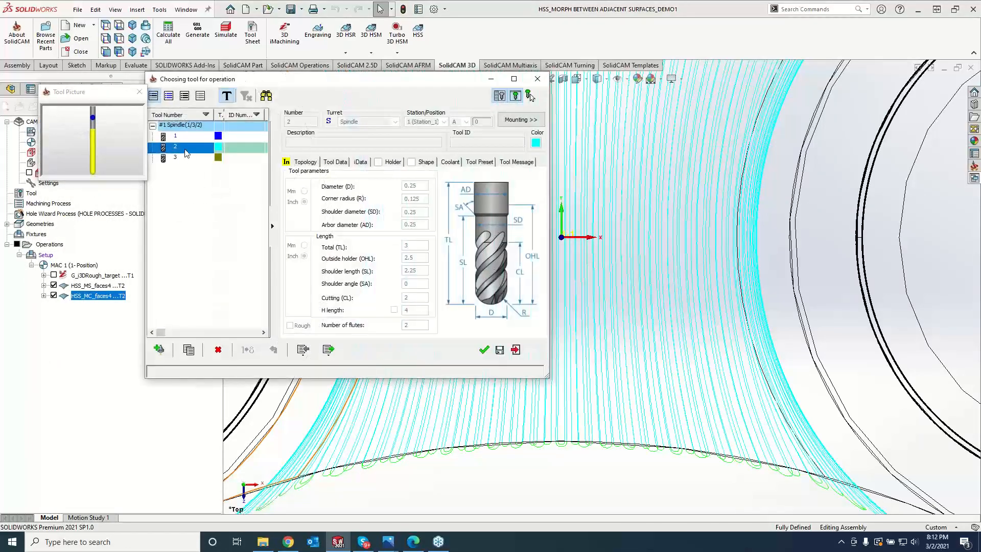
right_click(186, 153)
left_click(214, 188)
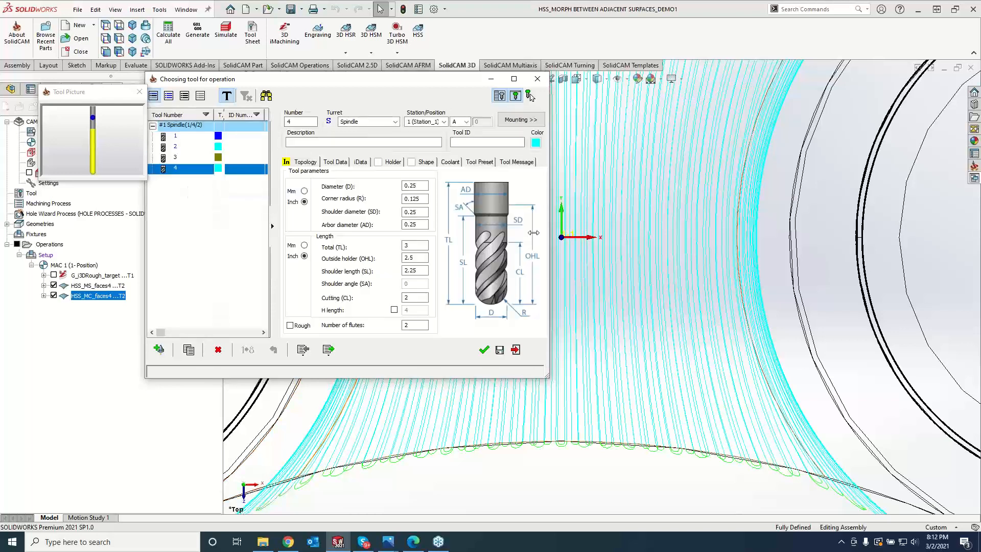
- Color the duplicated tool orange, assign it to the boundary curves operation, recalculate the toolpath and close the operation
left_click(536, 143)
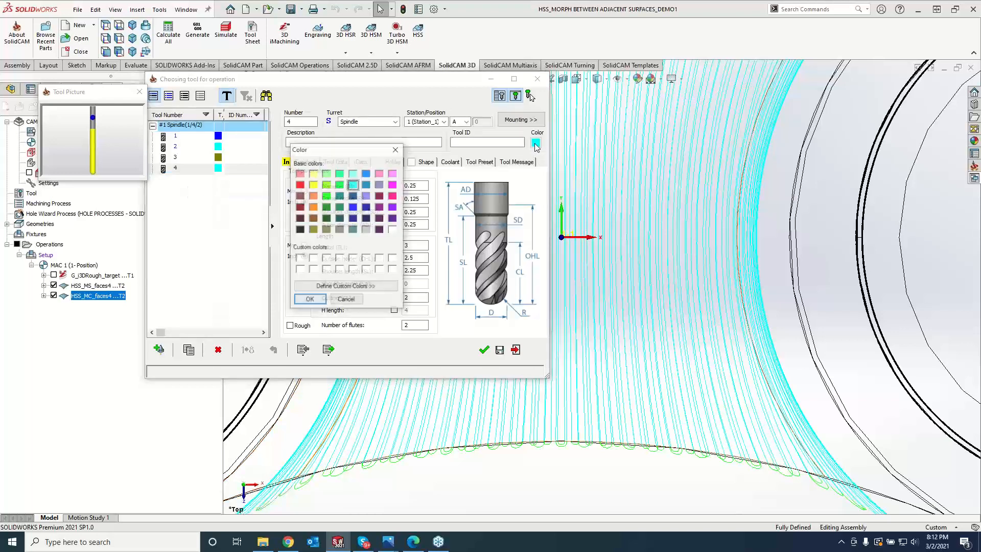
left_click(313, 197)
left_click(310, 301)
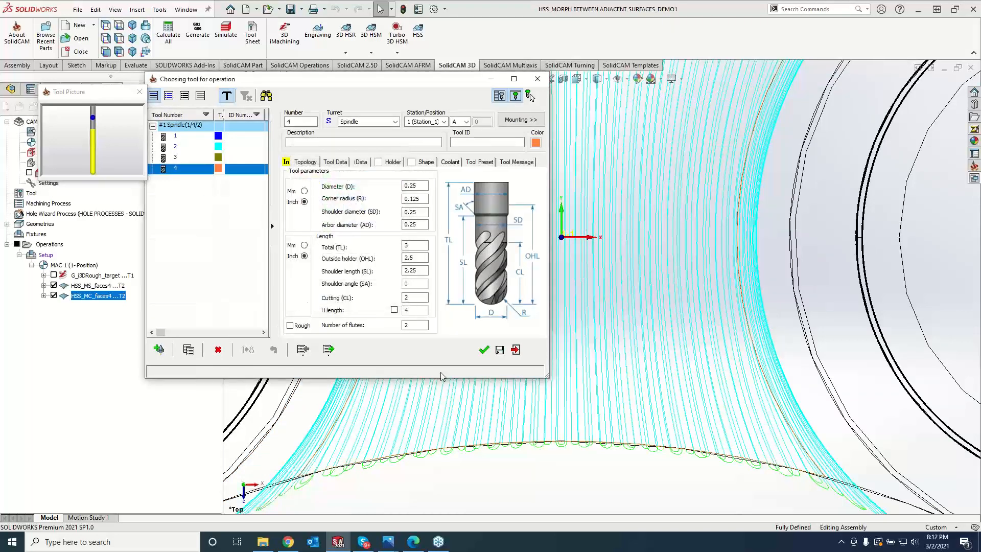
left_click(483, 351)
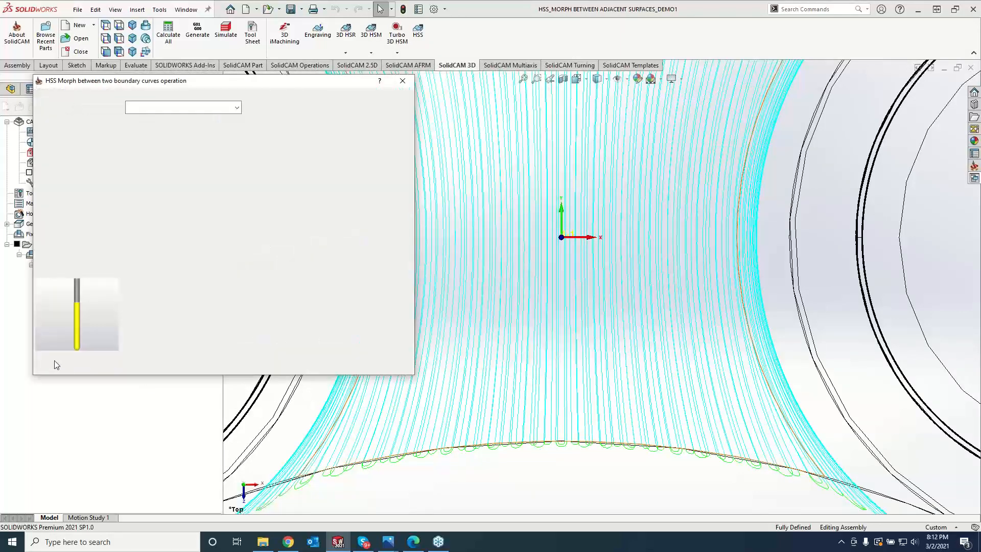
left_click(63, 362)
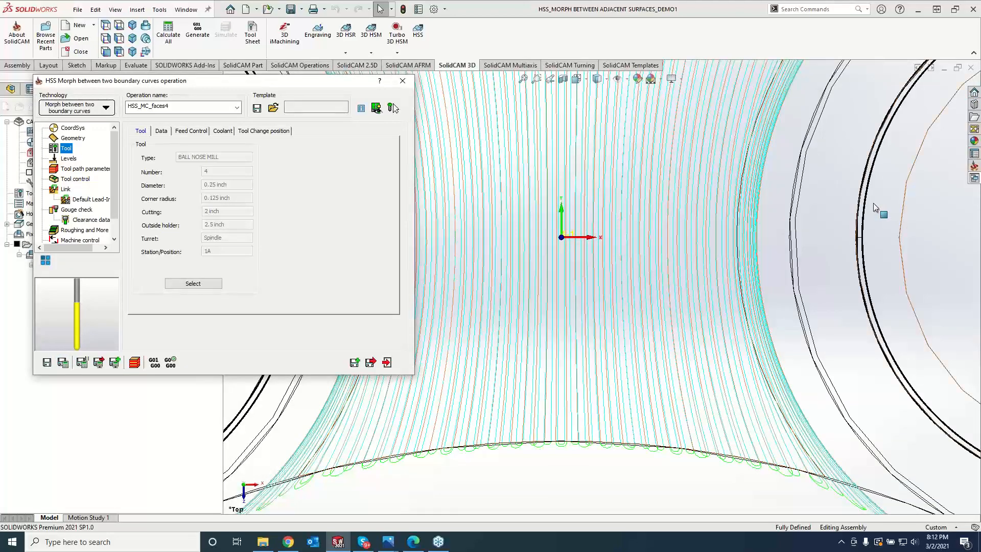
left_click(403, 81)
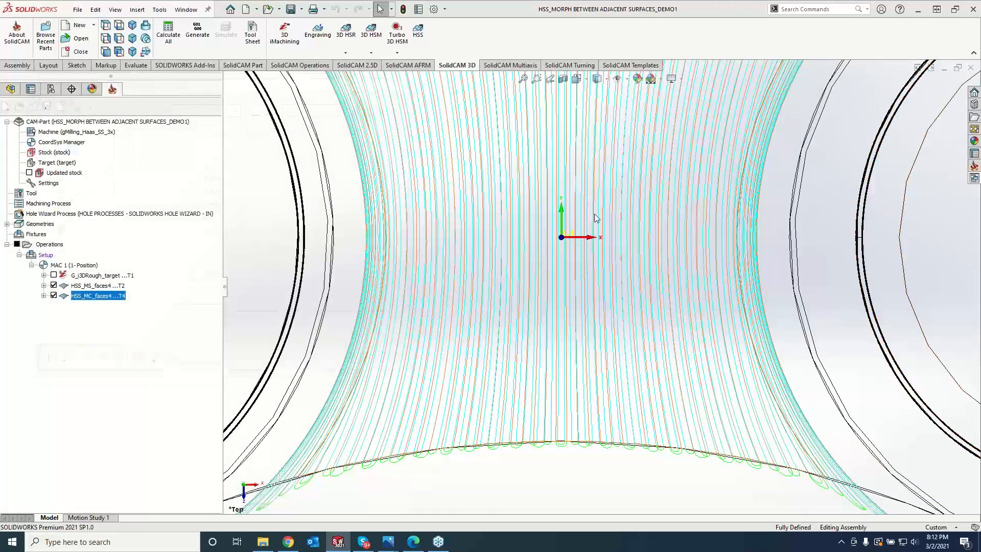
- Compare the orange and cyan toolpaths closely along the saddle's middle, upper edge and corner near the threaded boss
scroll(608, 205, "up", 3)
scroll(627, 250, "down", 5)
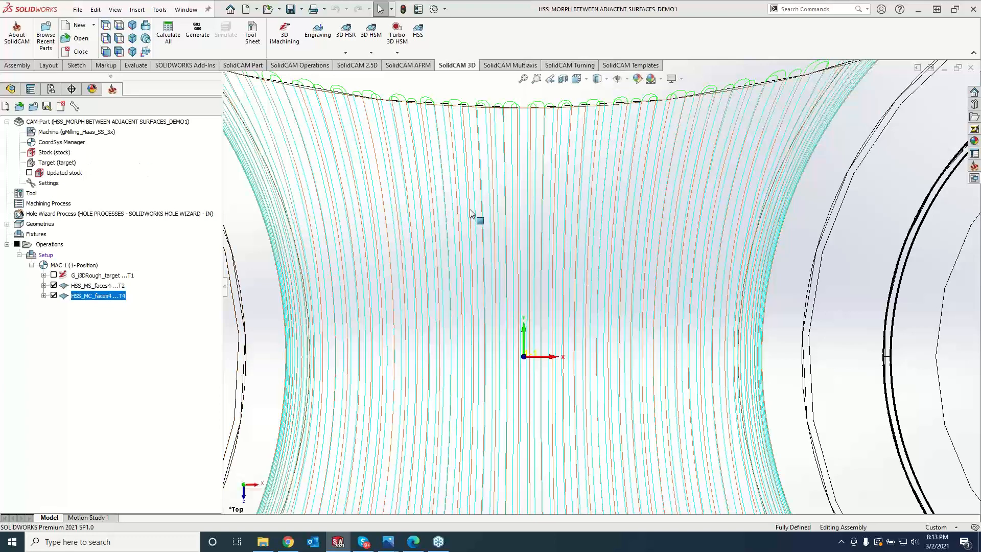
scroll(828, 128, "down", 5)
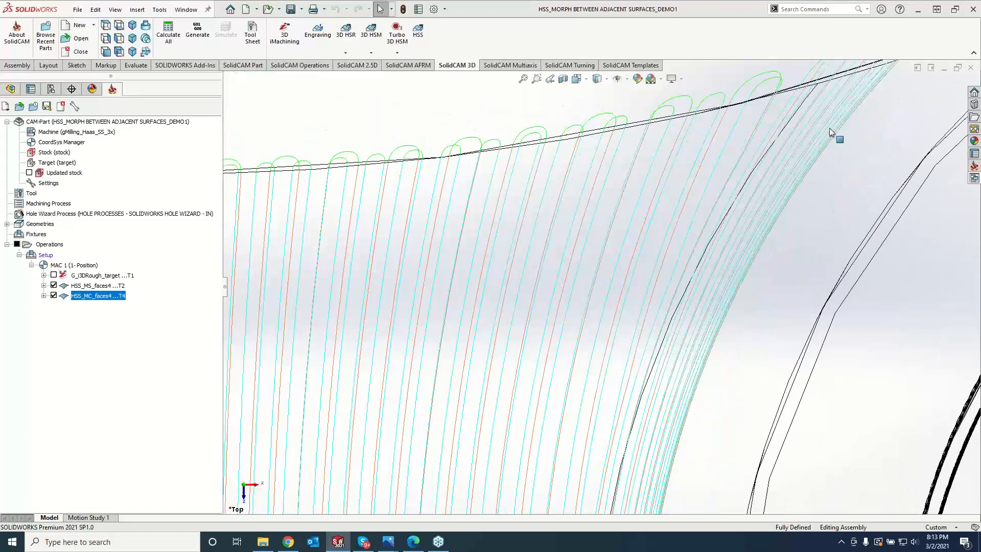
scroll(798, 149, "down", 3)
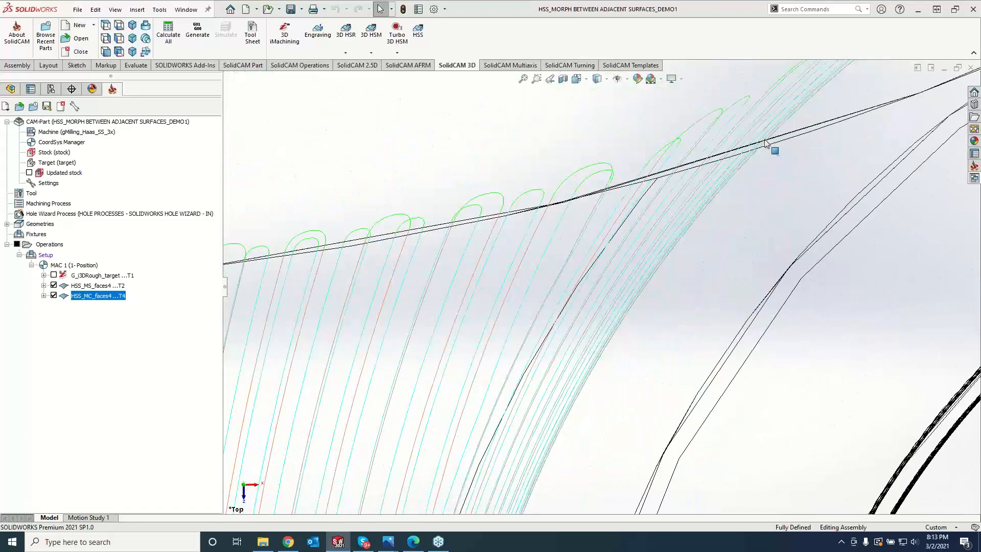
scroll(608, 301, "down", 2)
scroll(519, 399, "up", 5)
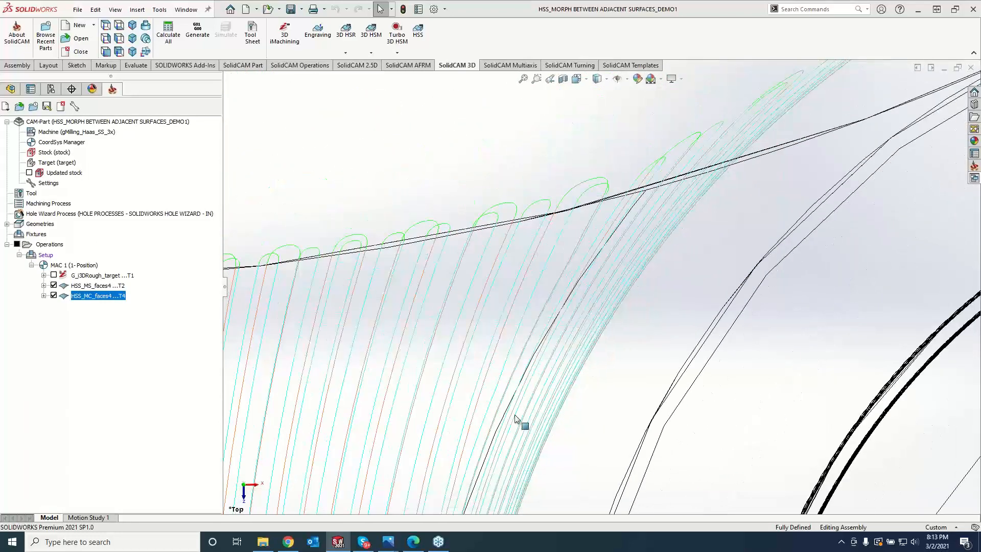
scroll(473, 317, "down", 4)
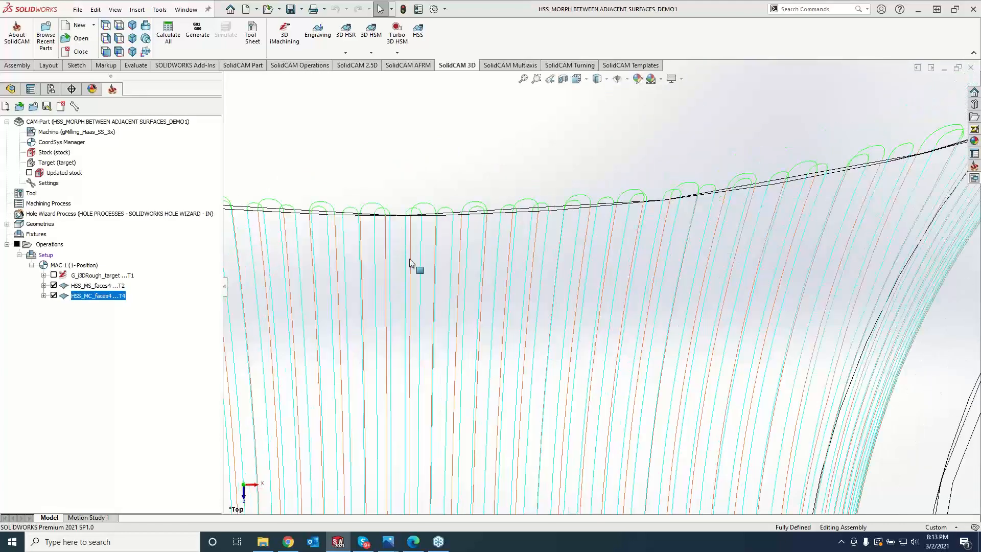
scroll(411, 353, "down", 1)
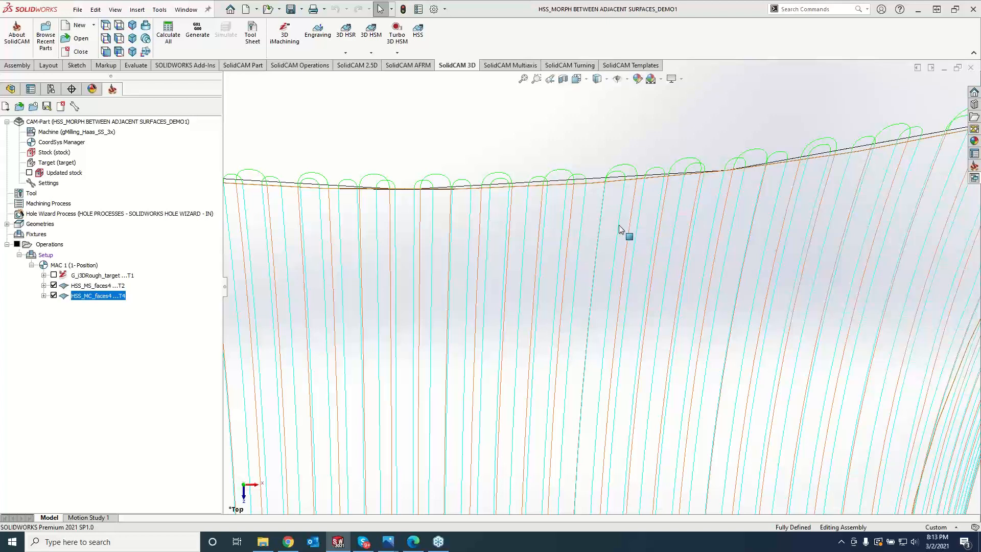
scroll(850, 243, "down", 5)
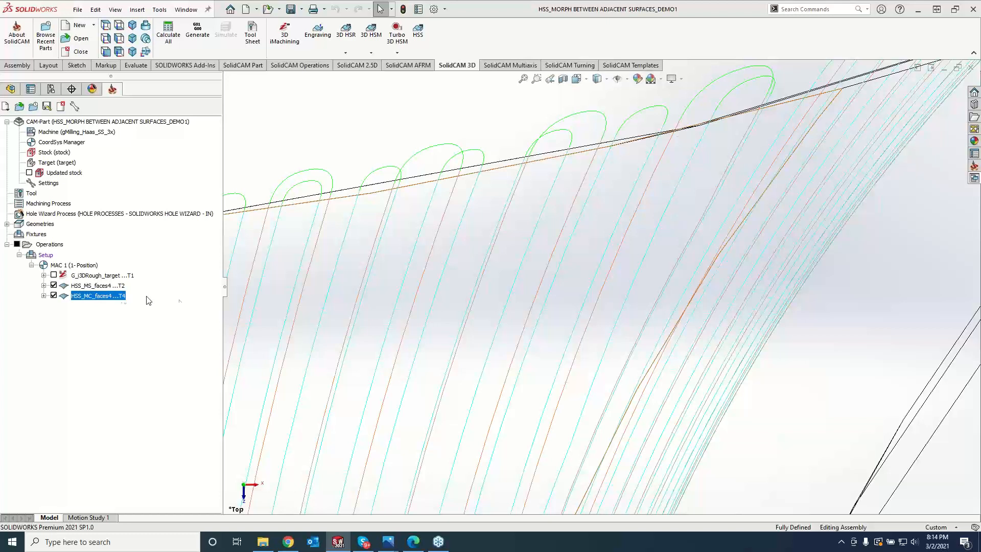
- Disable the first gouge check in the adjacent surfaces operation HSS_MS_faces4 and recalculate its toolpath
left_click(97, 286)
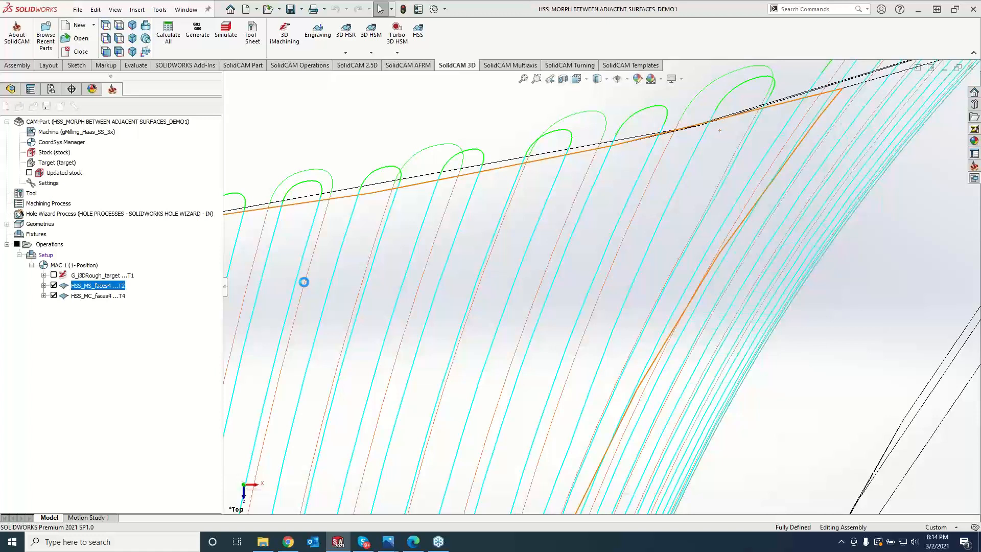
left_click(72, 210)
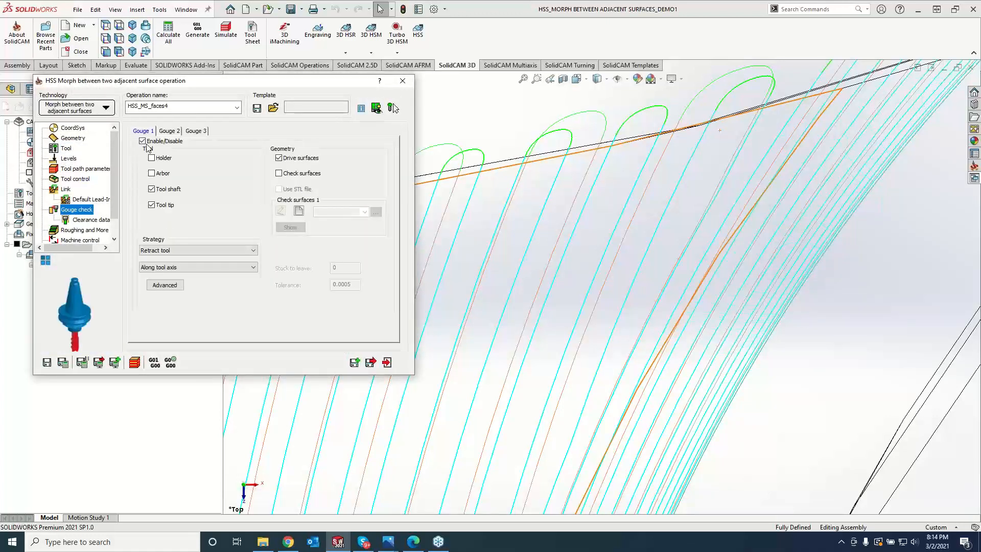
left_click(143, 141)
left_click(63, 363)
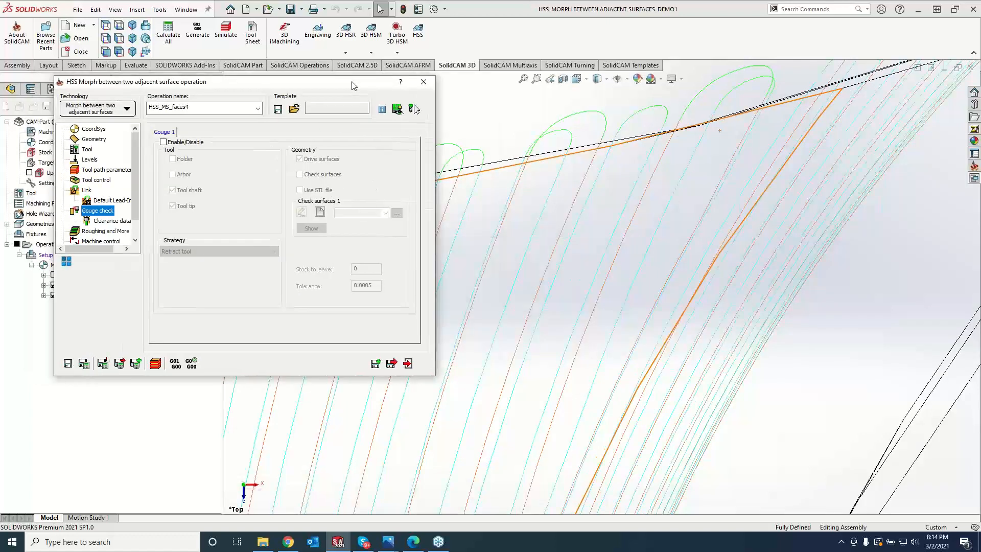
- Disable the first gouge check in the boundary curves operation HSS_MC_faces4, recalculate its toolpath and close the operation
double_click(90, 296)
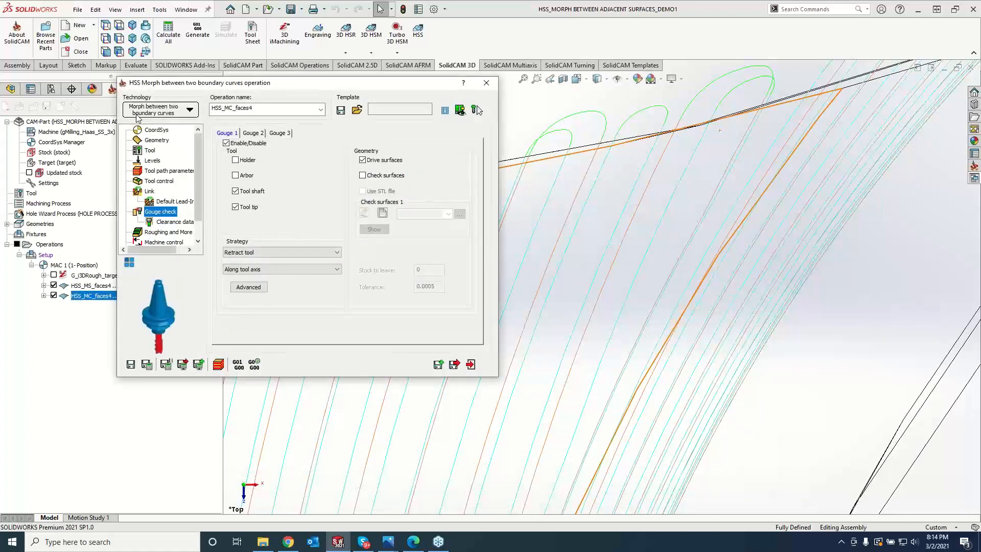
left_click(227, 145)
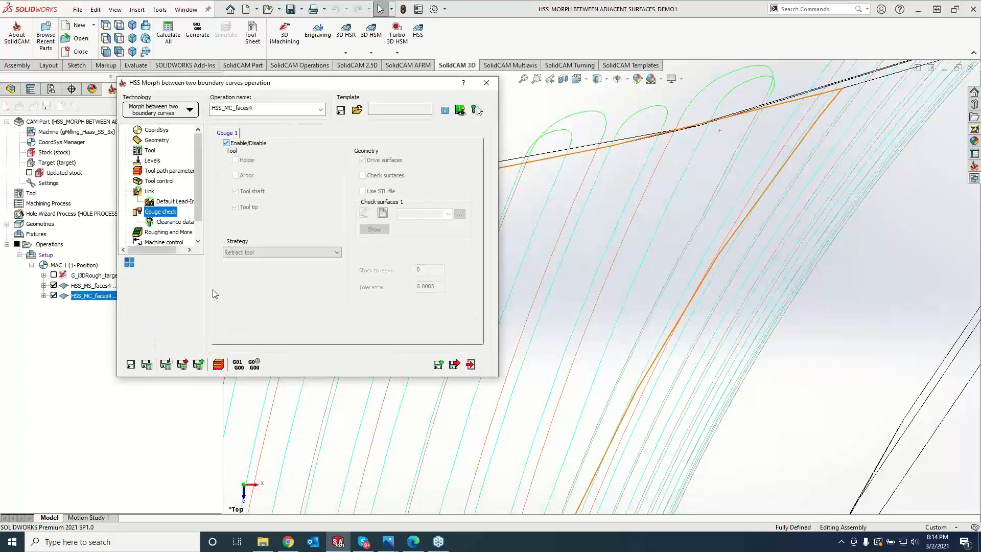
left_click(147, 365)
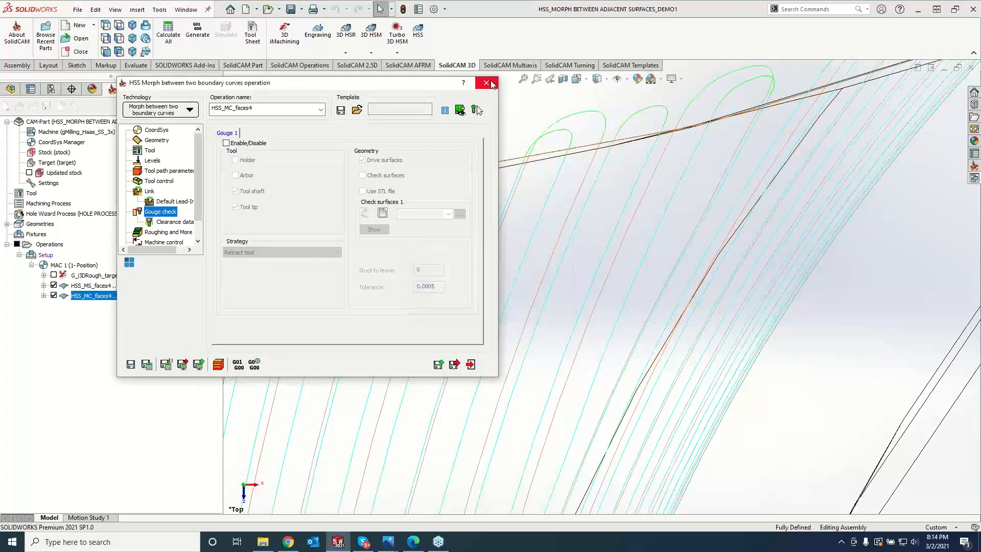
left_click(486, 82)
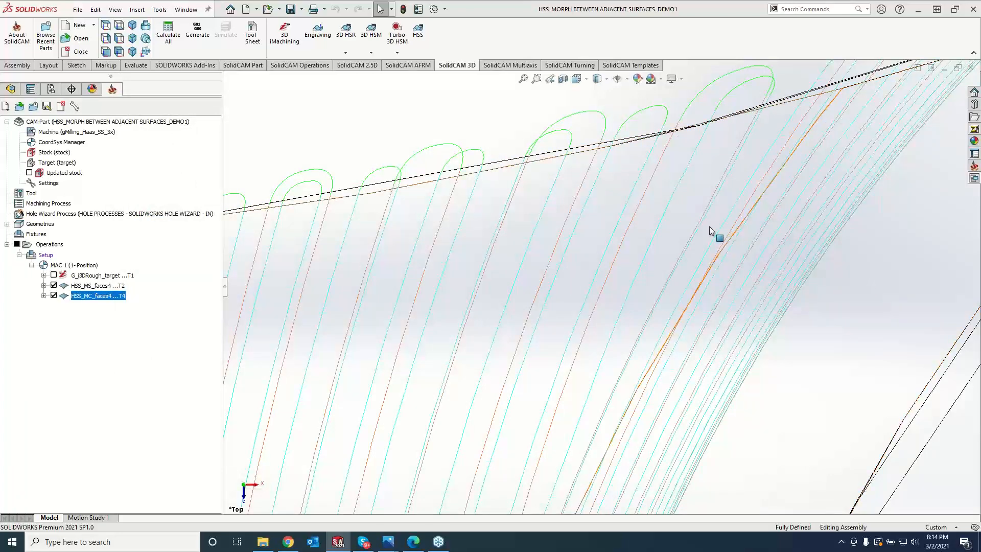
- Compare the two toolpaths computed without gouge checking along the saddle's upper edge and both upper corners in top view
scroll(438, 329, "up", 5)
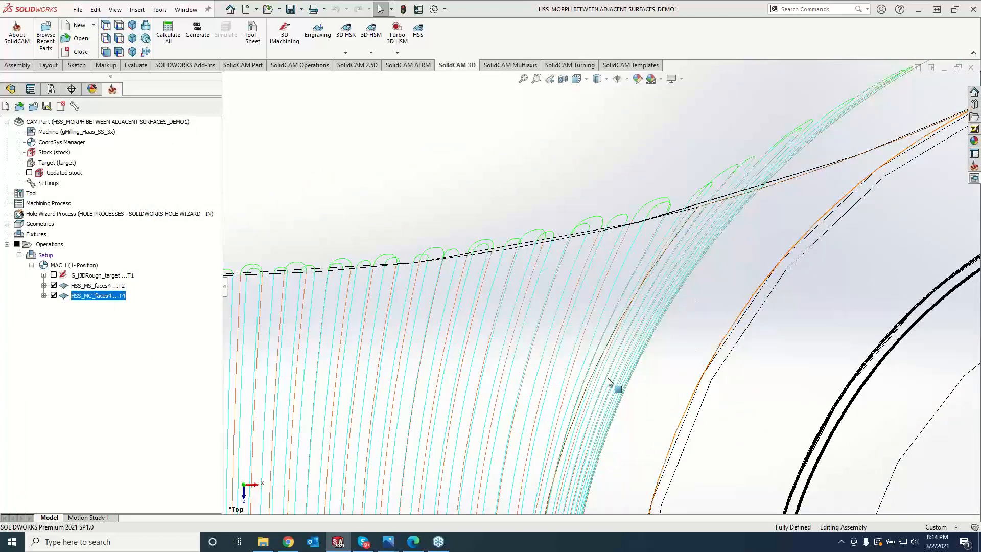
scroll(643, 324, "up", 5)
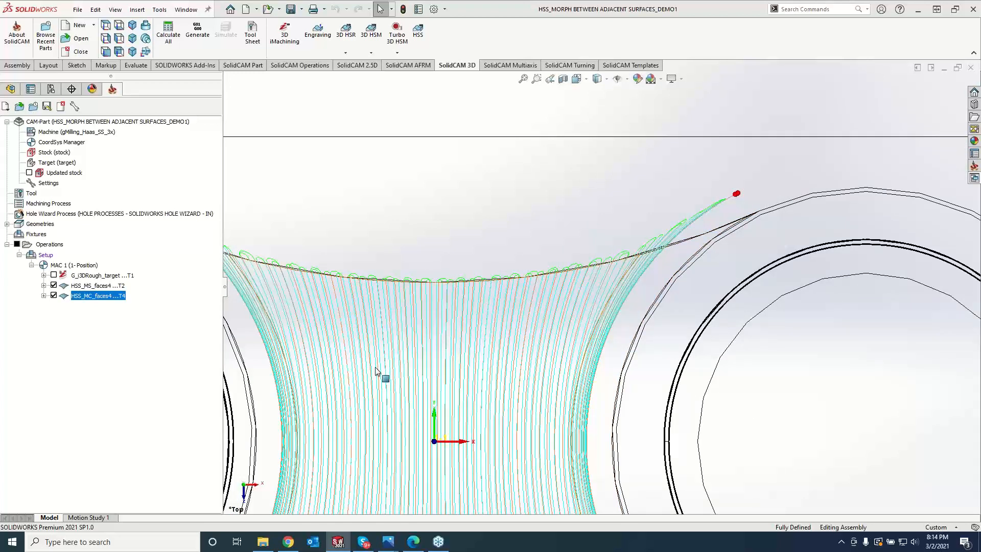
scroll(344, 294, "down", 3)
scroll(344, 294, "down", 2)
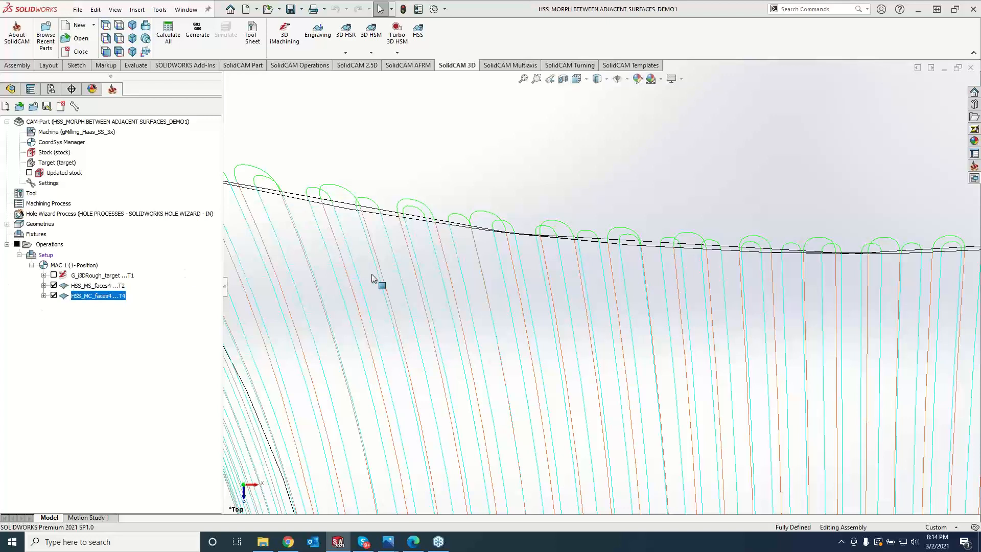
scroll(449, 286, "up", 2)
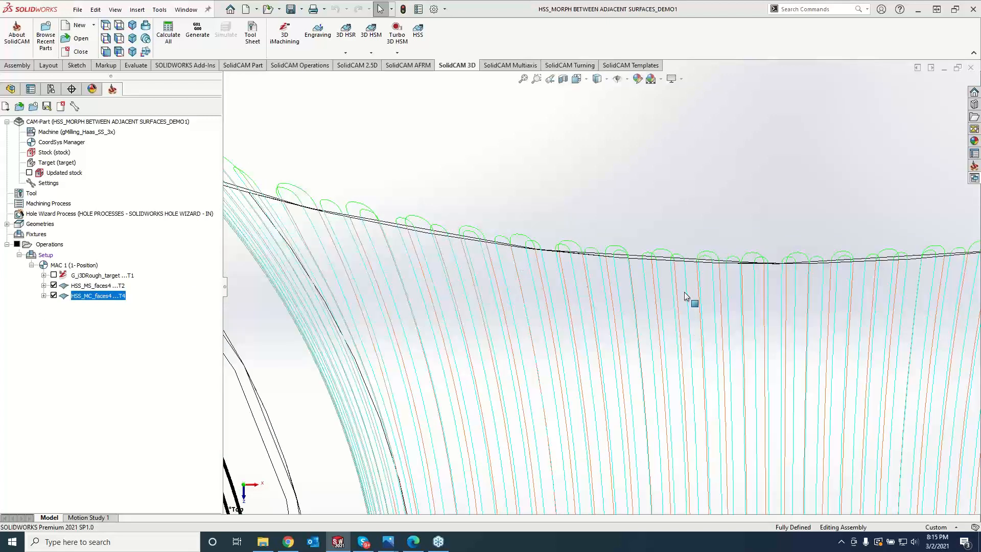
scroll(686, 298, "down", 2)
scroll(686, 295, "down", 2)
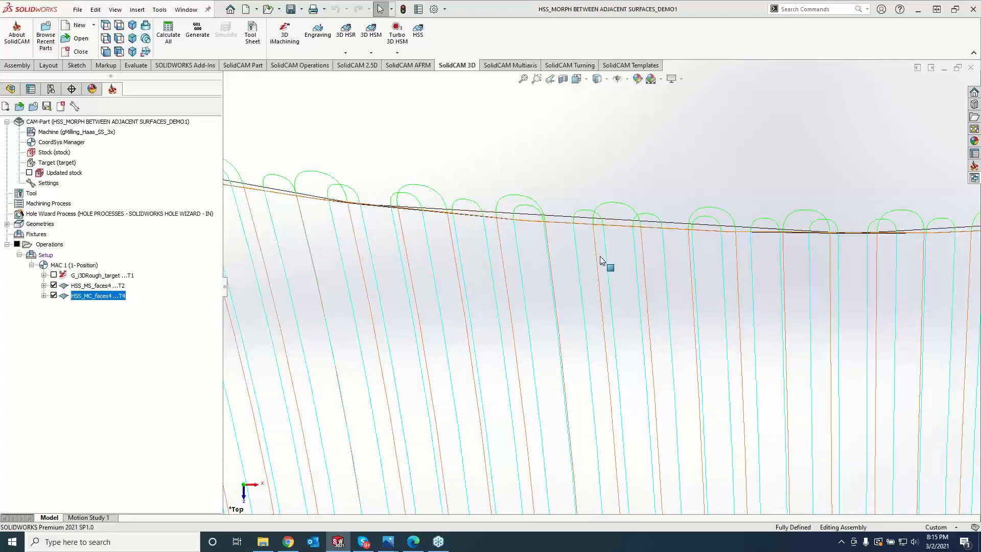
scroll(373, 245, "up", 2)
scroll(287, 265, "up", 2)
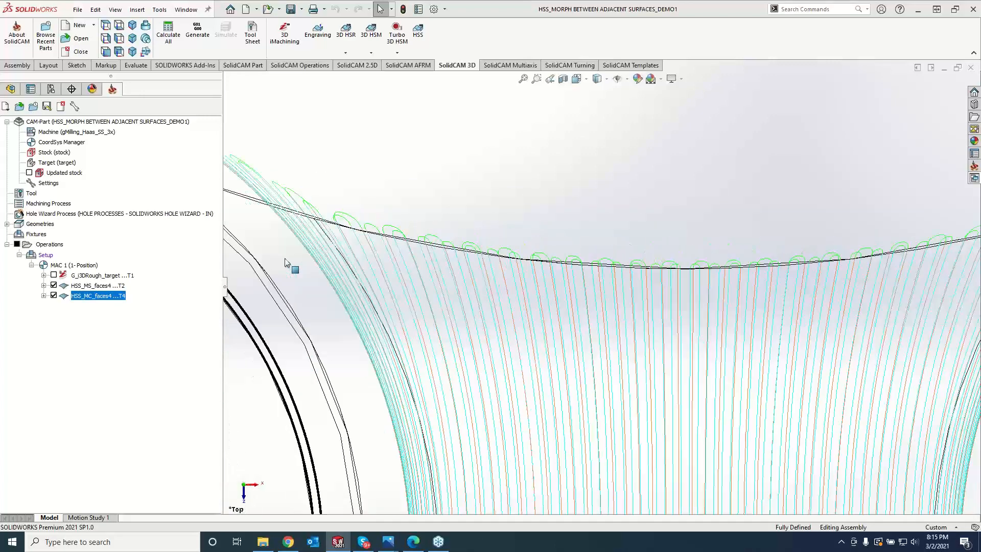
scroll(350, 223, "down", 2)
scroll(350, 223, "down", 2)
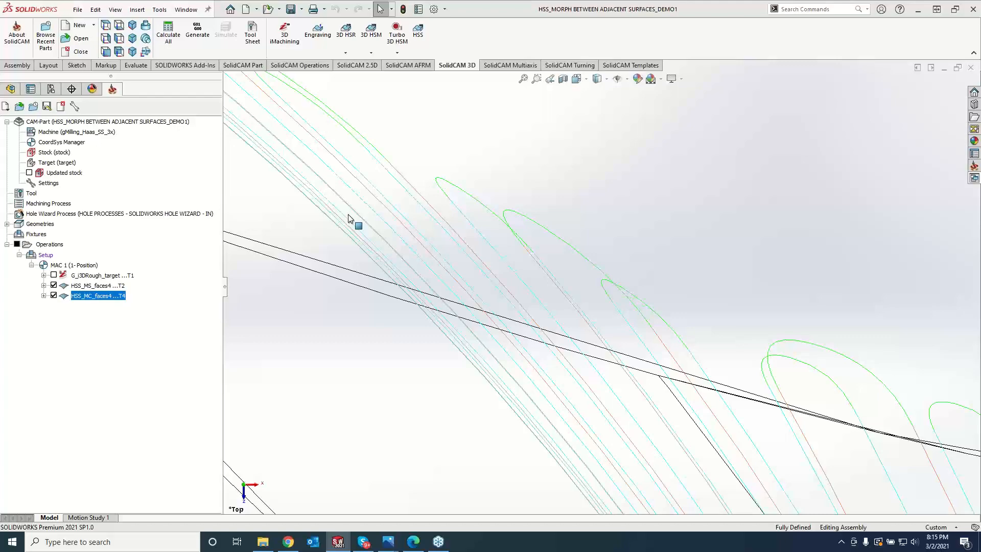
- Examine the spacing and alignment of both toolpaths along the saddle's lower edge and lower corner in top view
scroll(349, 218, "up", 10)
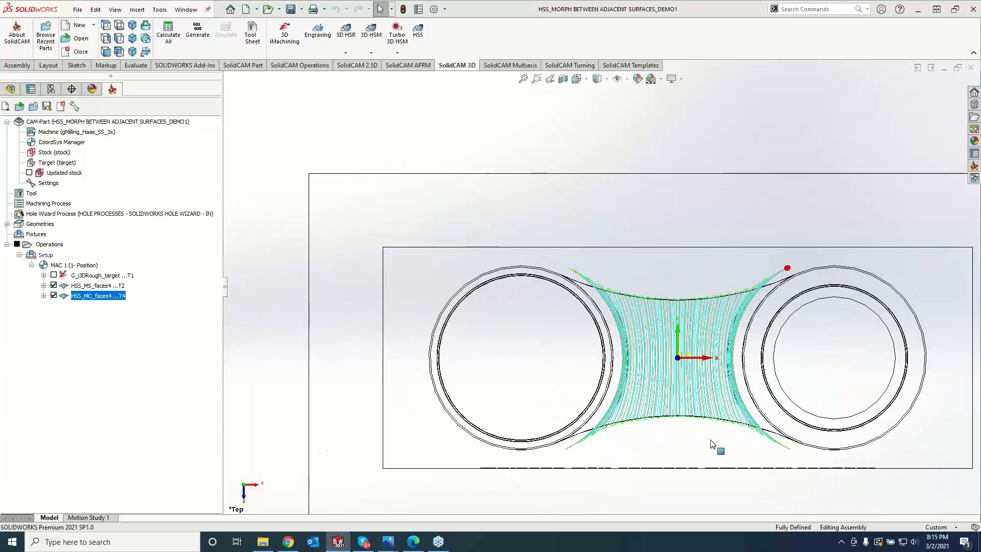
scroll(733, 405, "down", 10)
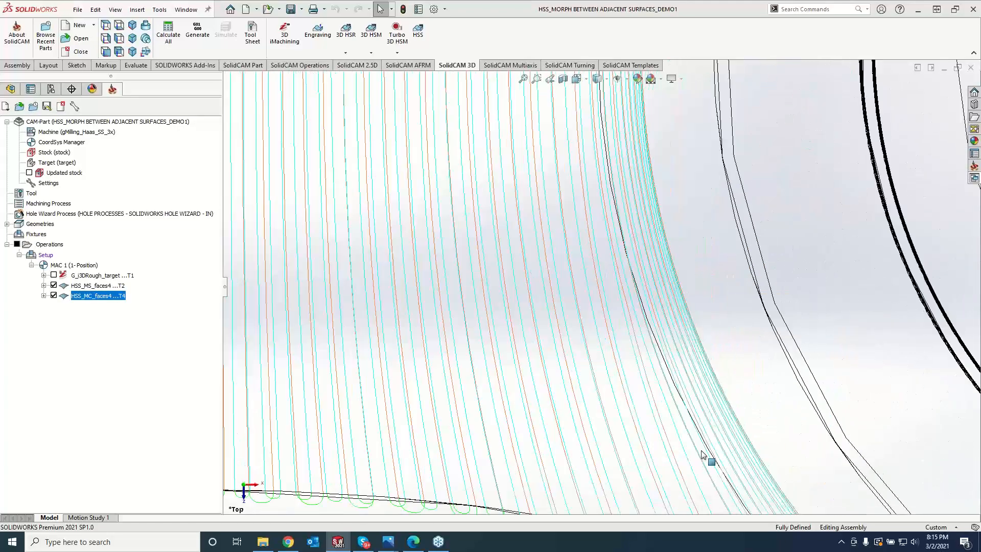
scroll(664, 442, "down", 2)
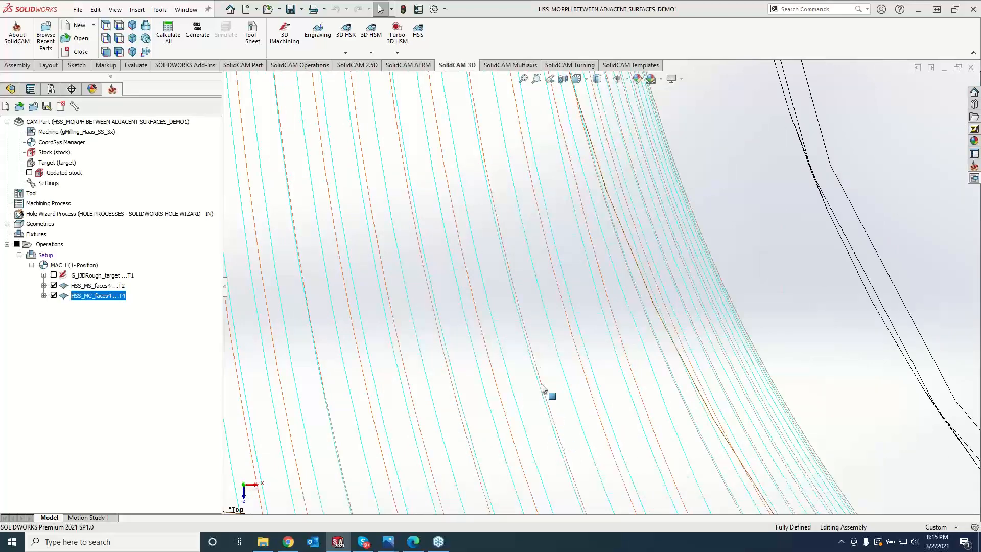
scroll(542, 358, "down", 2)
scroll(562, 429, "up", 2)
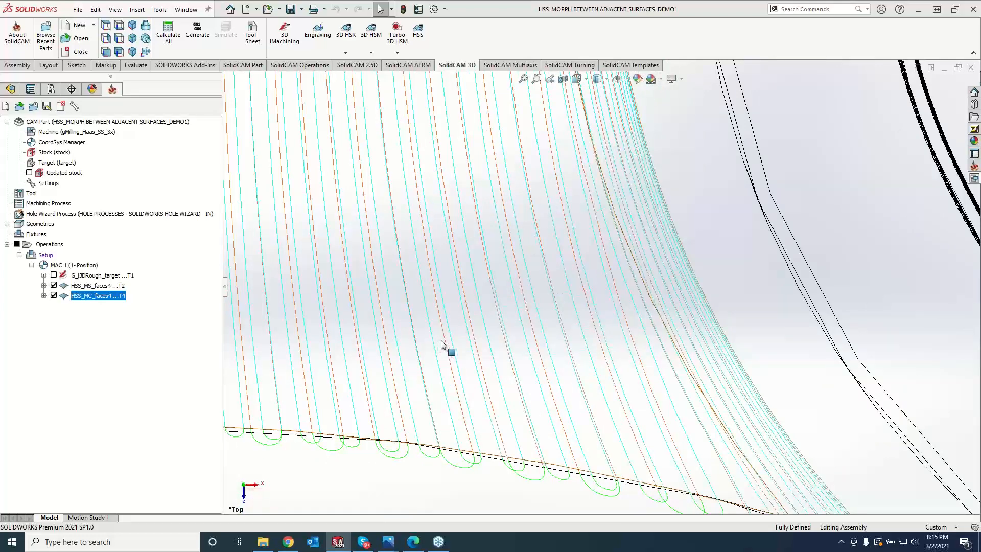
scroll(471, 325, "up", 1)
scroll(472, 327, "up", 5)
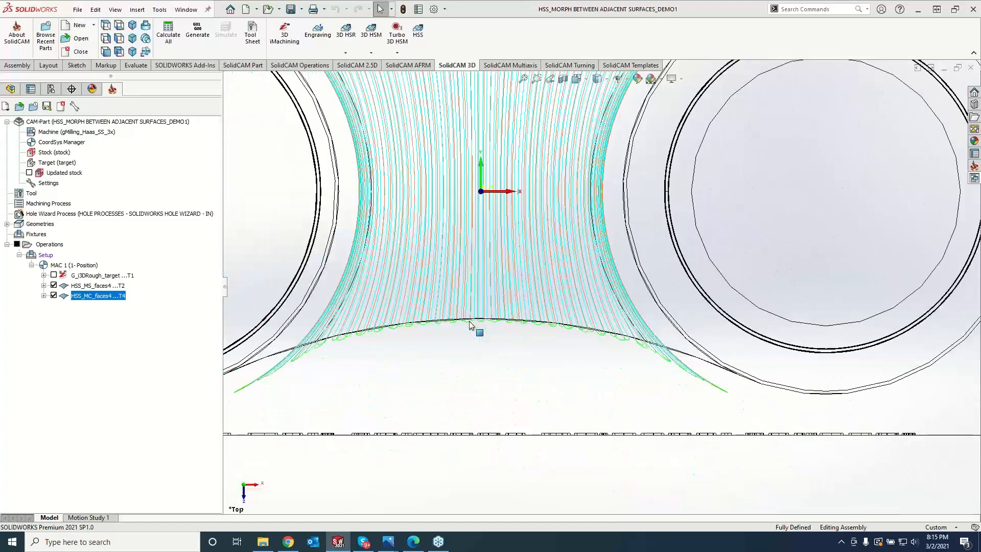
- Display the model shaded with edges and inspect the toolpaths where the saddle meets the boss walls
left_click(545, 471)
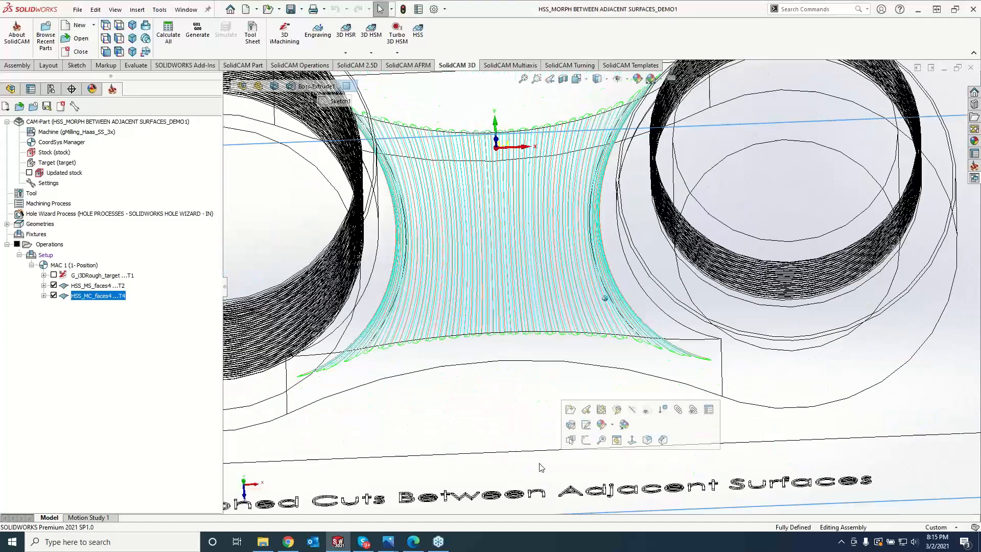
middle_click_drag(542, 468, 535, 316)
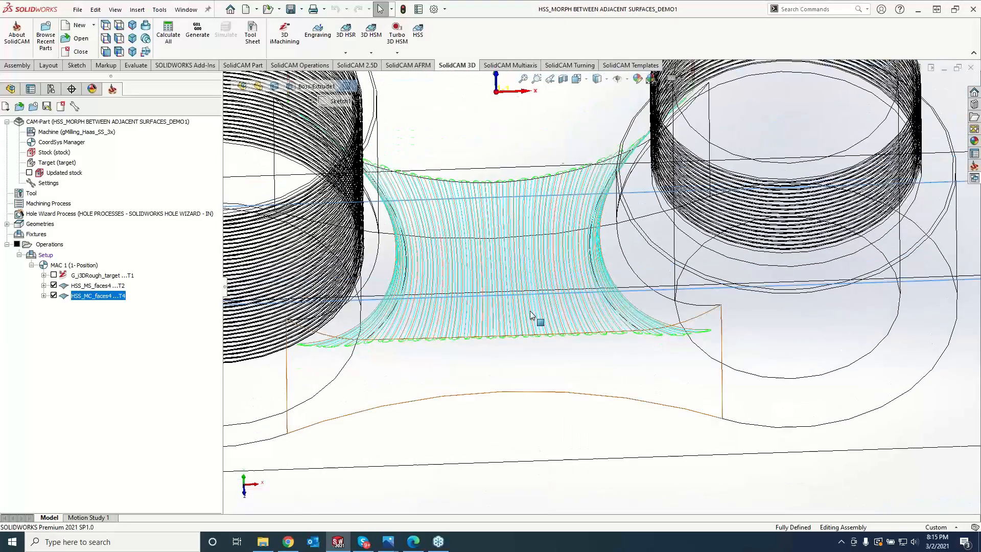
left_click(599, 81)
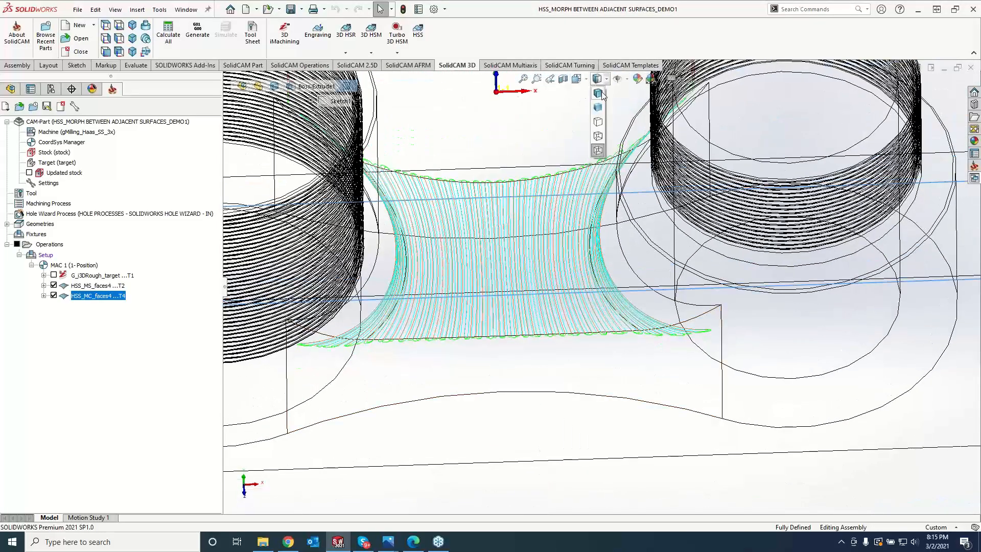
left_click(598, 107)
scroll(471, 214, "down", 5)
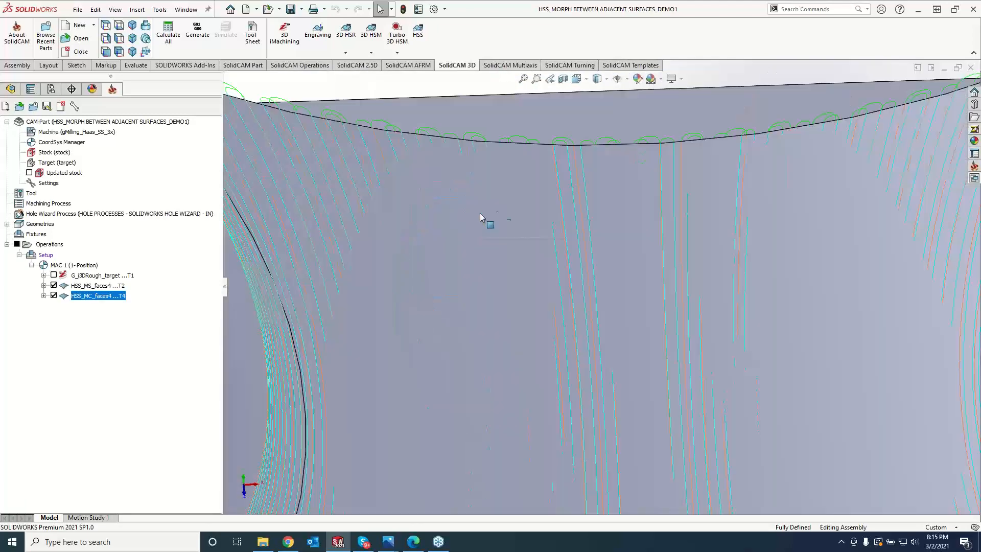
scroll(296, 208, "up", 4)
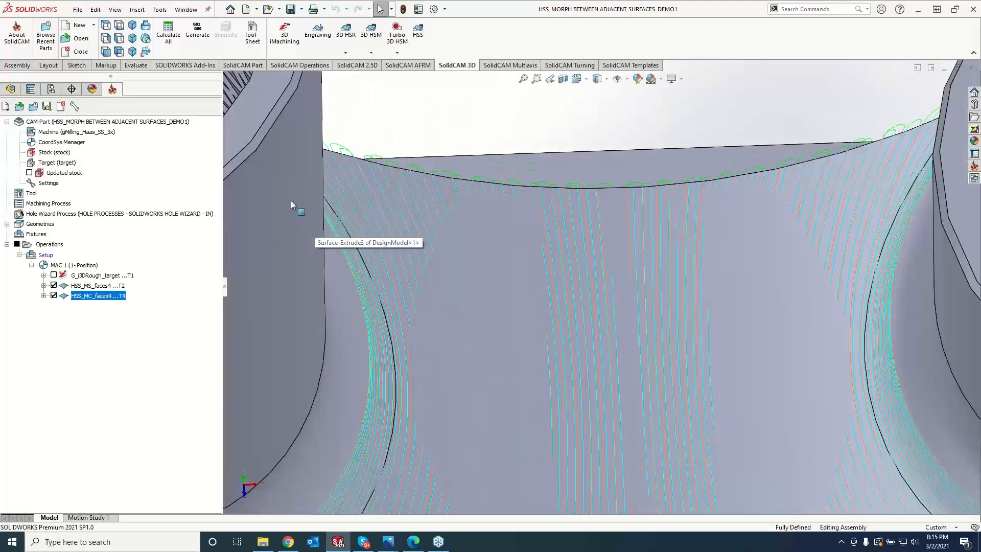
scroll(387, 207, "down", 4)
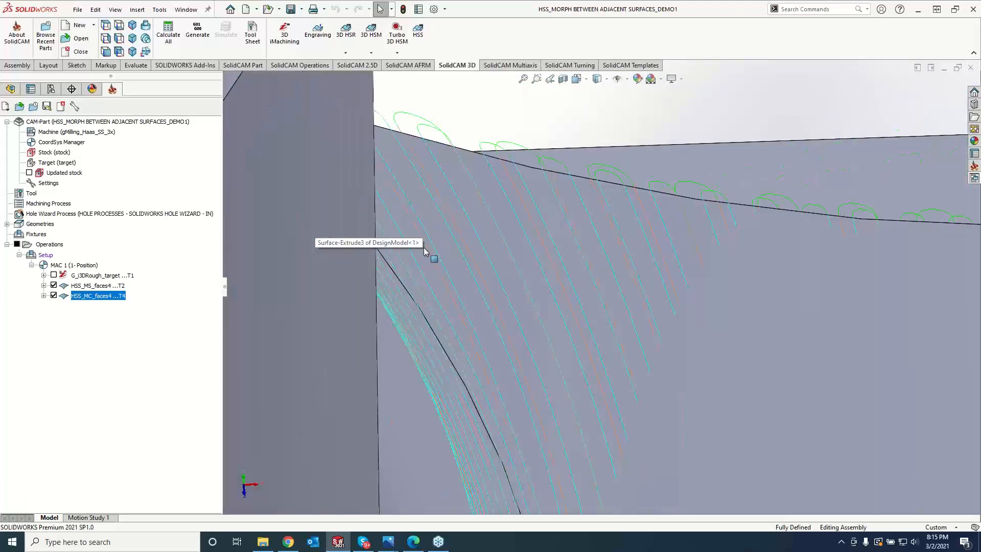
- Close the current CAM-Part and open the CAM-Part HSS_MORPH BETWEEN CURVES_INTRO
left_click(64, 109)
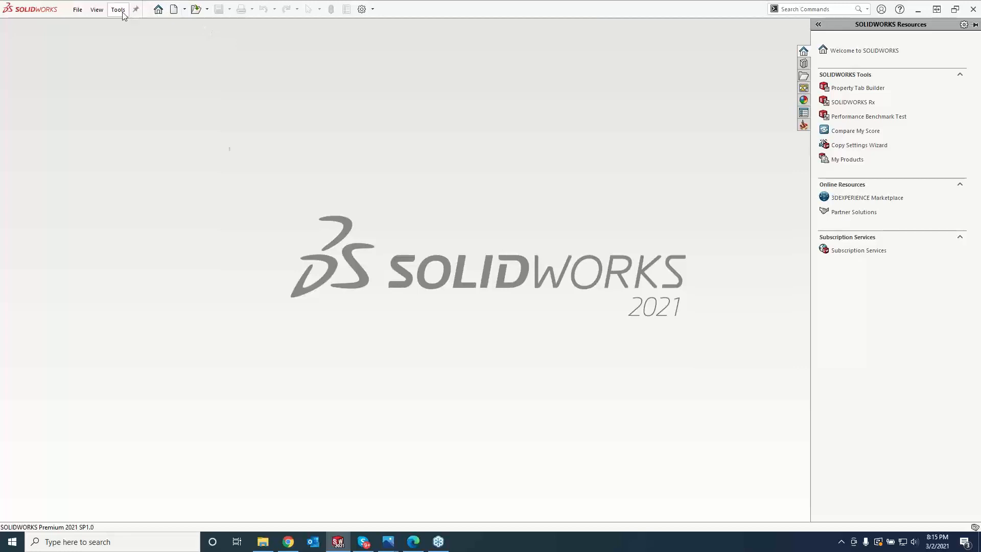
left_click(123, 14)
mouse_move(148, 51)
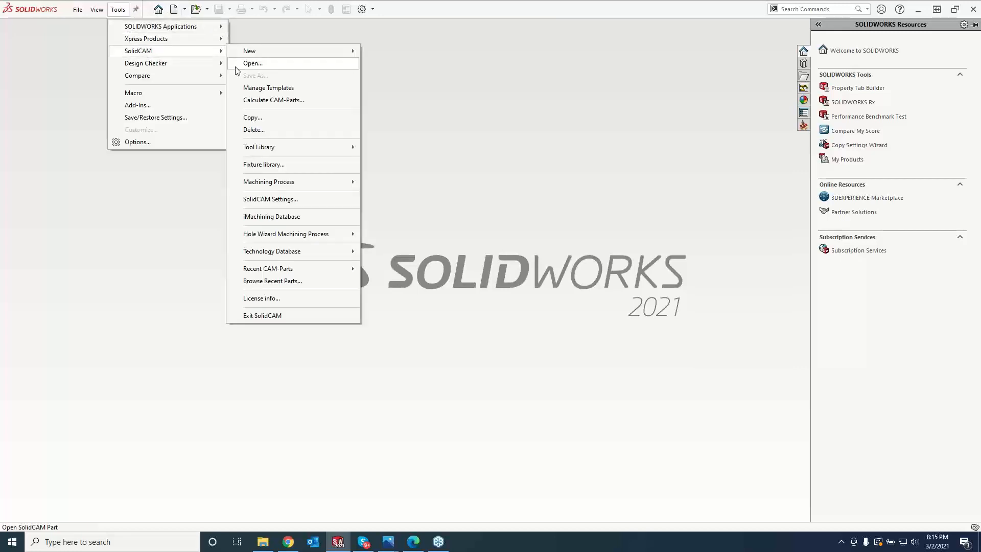
left_click(245, 63)
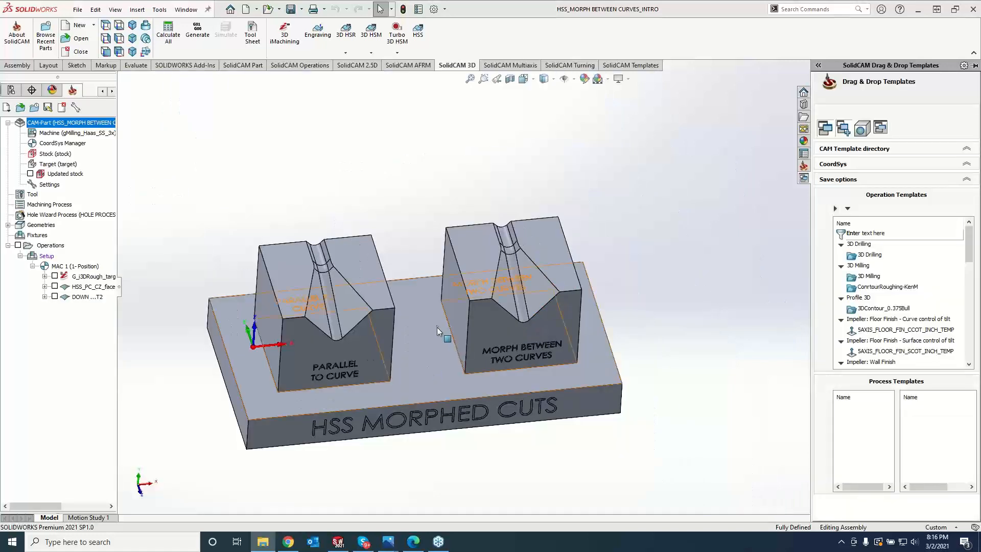
- Show the DOWN operation's toolpath on the Morph Between Two Curves block, check its technology, and hide the toolpath again
scroll(486, 302, "down", 5)
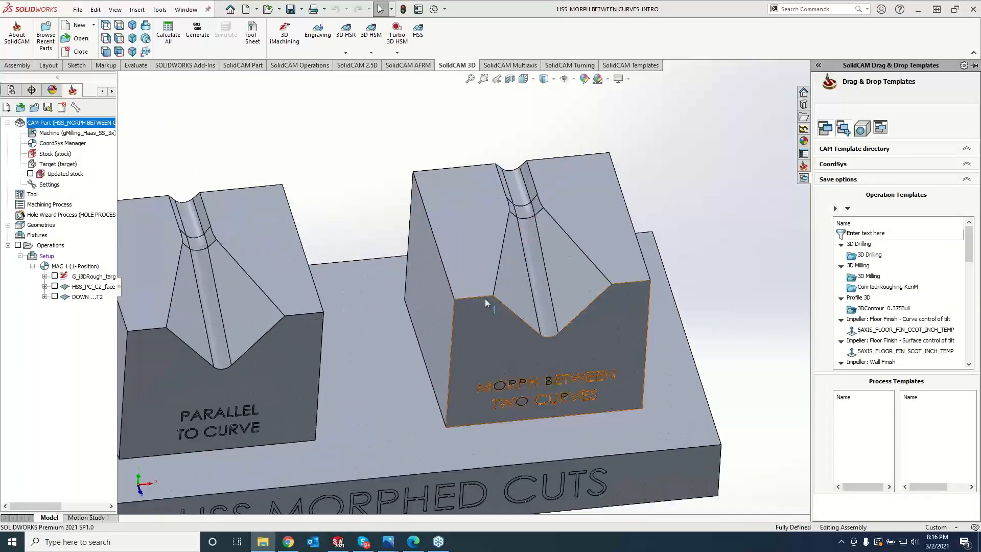
left_click(55, 297)
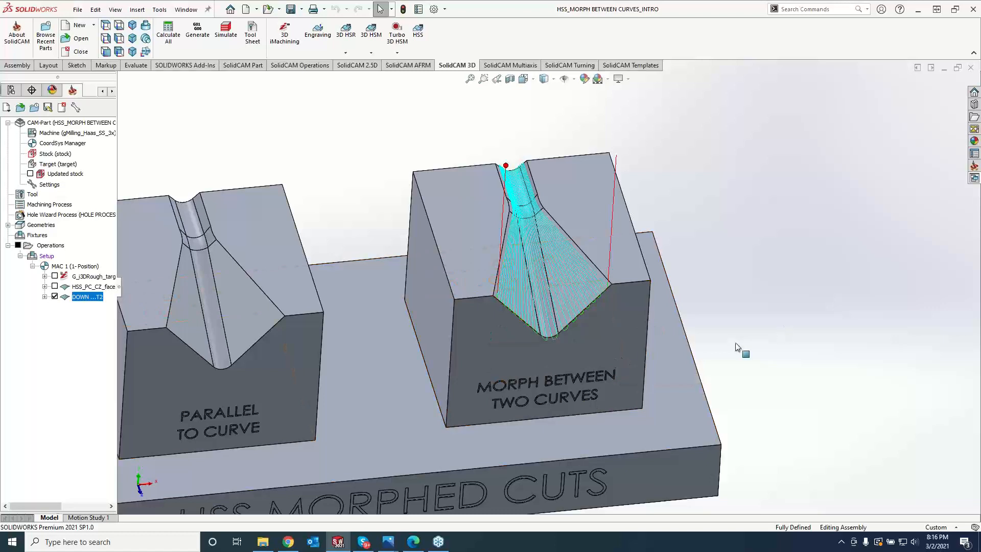
middle_click_drag(745, 346, 60, 304)
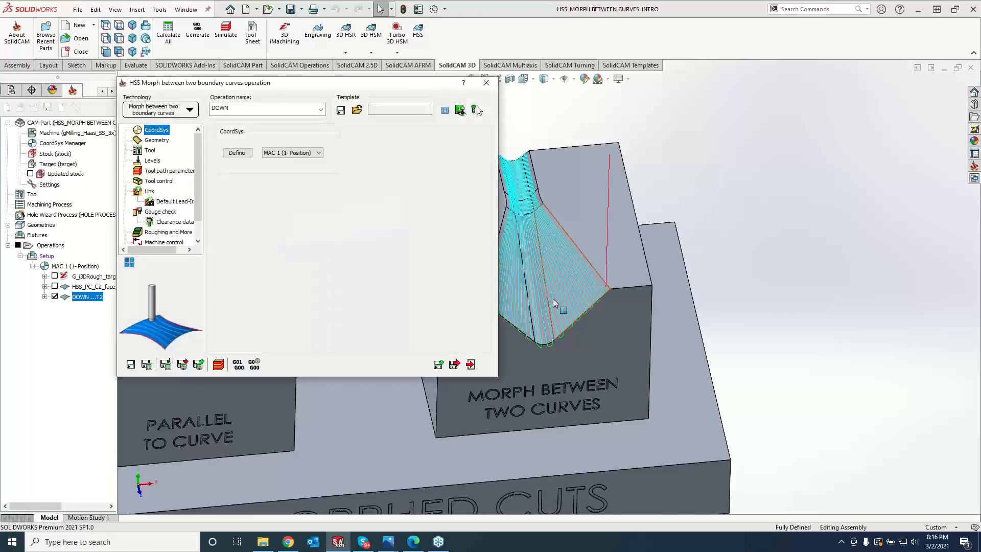
left_click(54, 297)
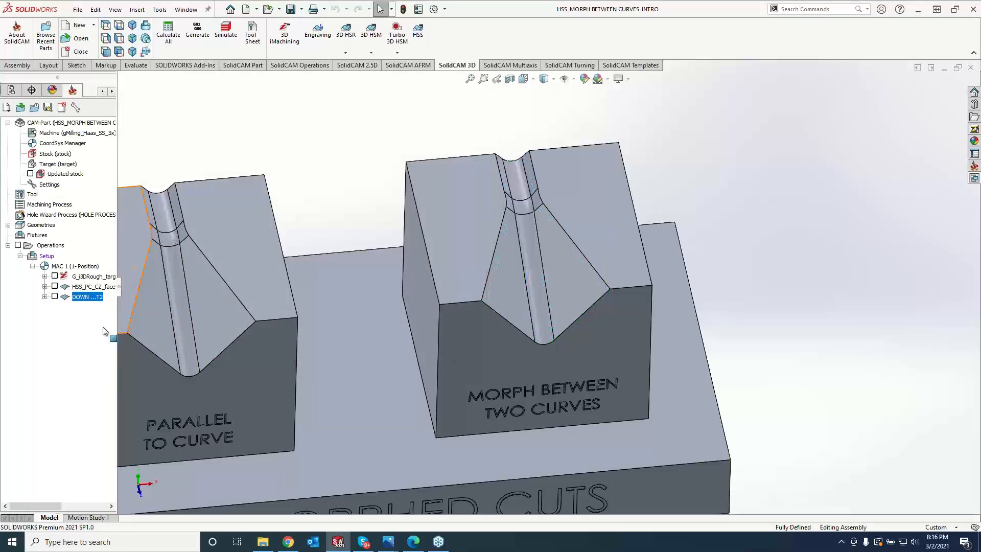
- Create a new HSS operation using the Morph between two adjacent surfaces technology and open its geometry settings
left_click(418, 32)
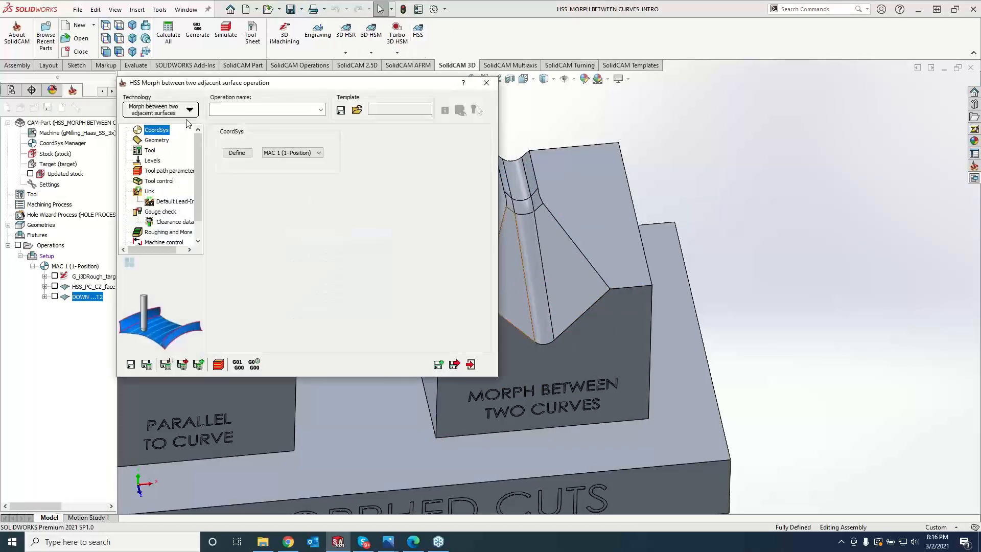
left_click(188, 110)
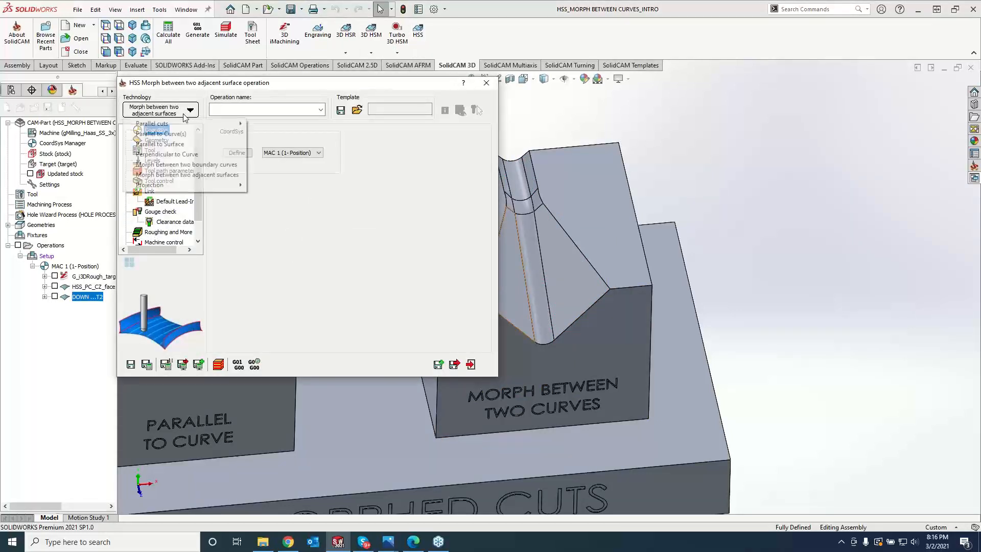
left_click(182, 175)
left_click(157, 141)
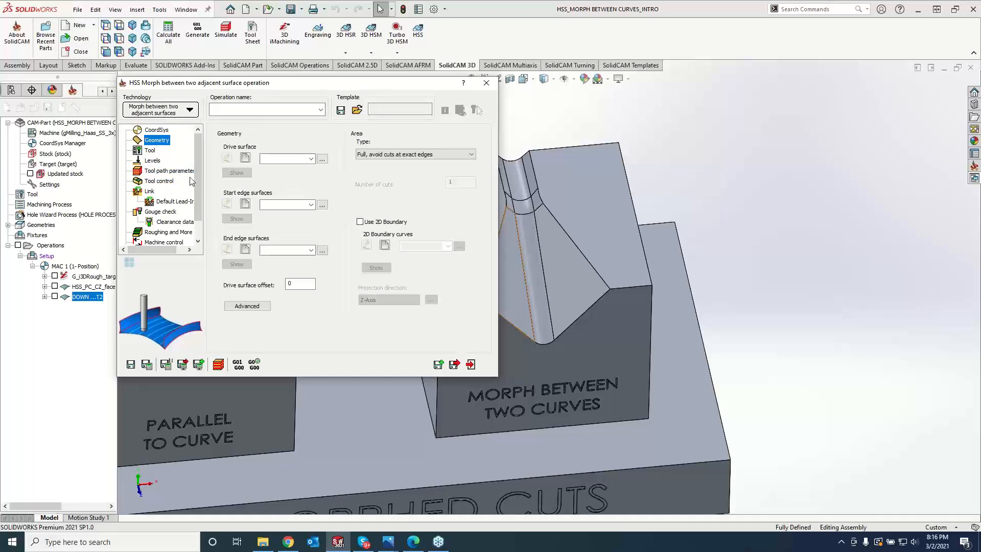
- Define the drive surface from the nine faces forming the groove in the Morph Between Two Curves block
left_click(245, 158)
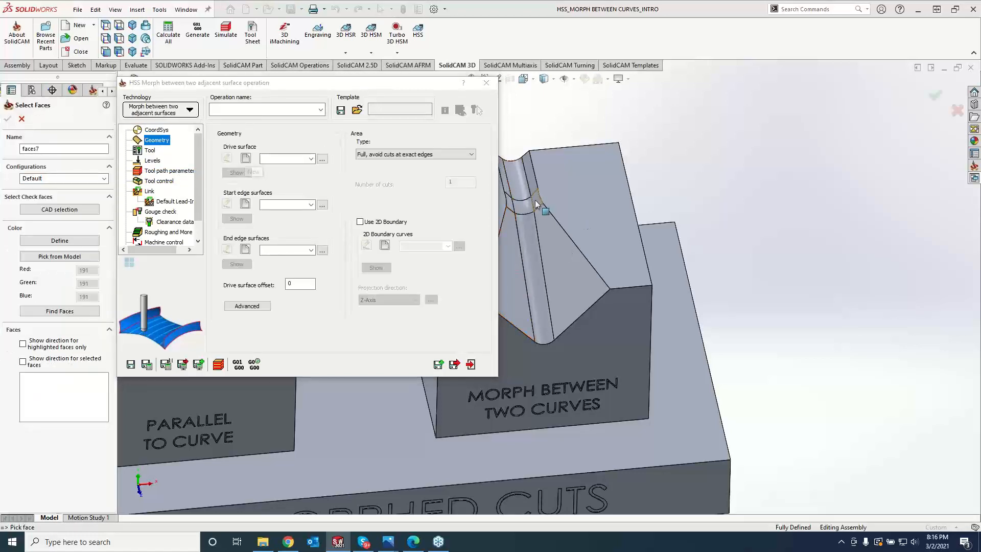
left_click(534, 198)
left_click(531, 171)
left_click(516, 176)
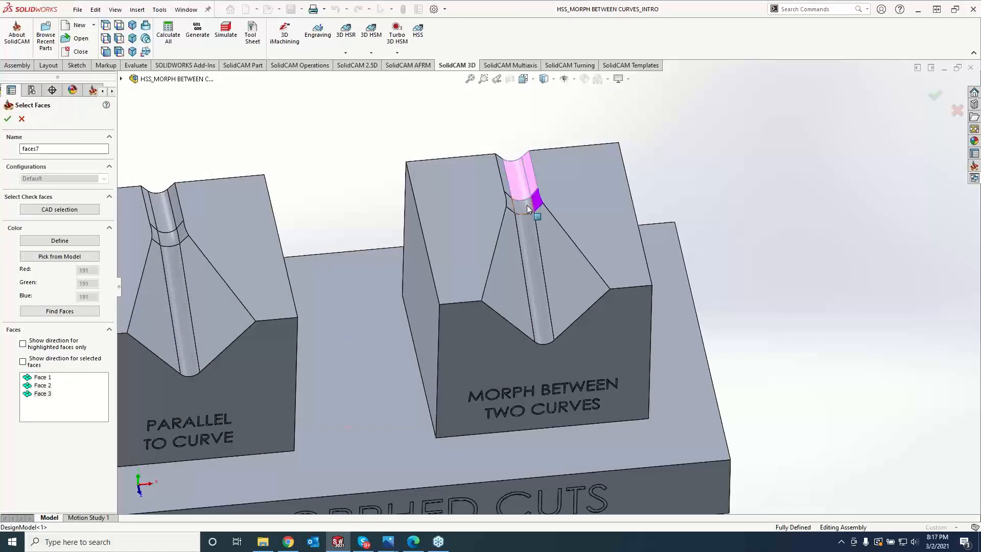
left_click(515, 207)
left_click(512, 207)
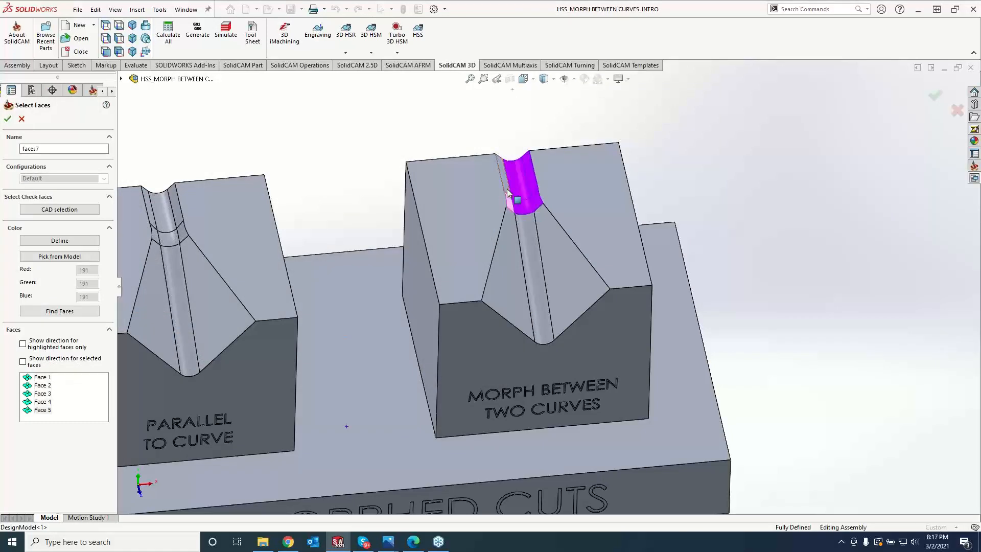
left_click(508, 194)
left_click(515, 248)
left_click(528, 244)
left_click(546, 246)
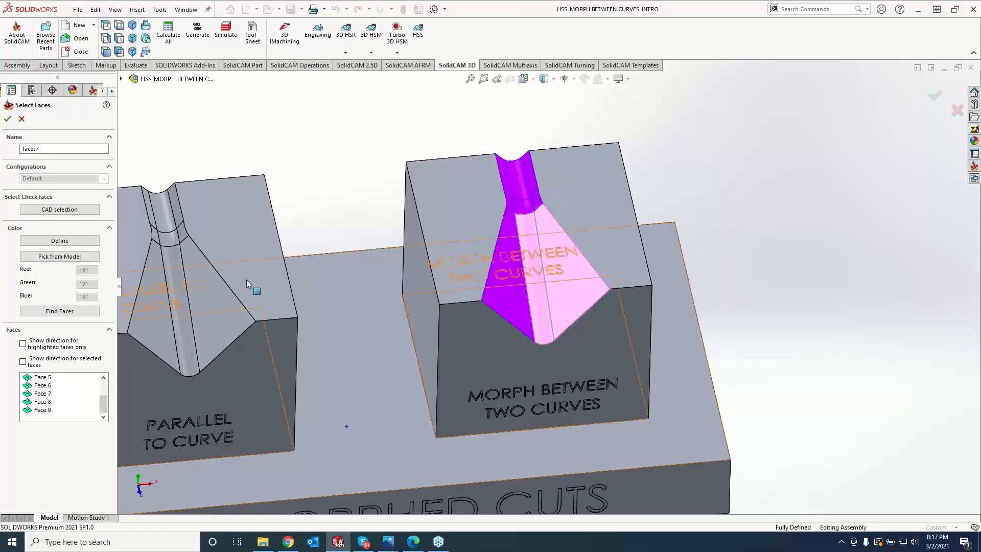
left_click(7, 118)
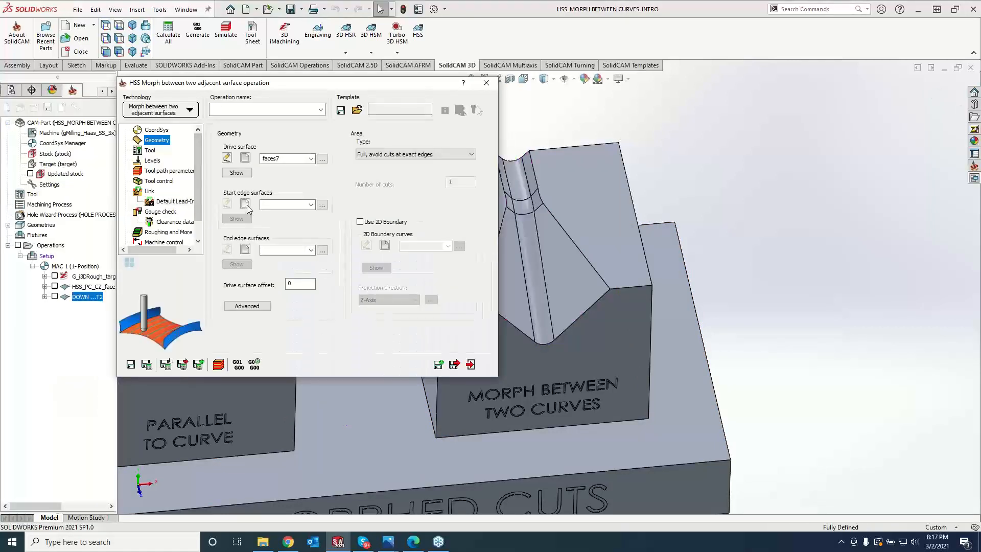
- Assign the block's flat top face left of the groove as start edge surface and the one right of it as end edge surface
left_click(247, 204)
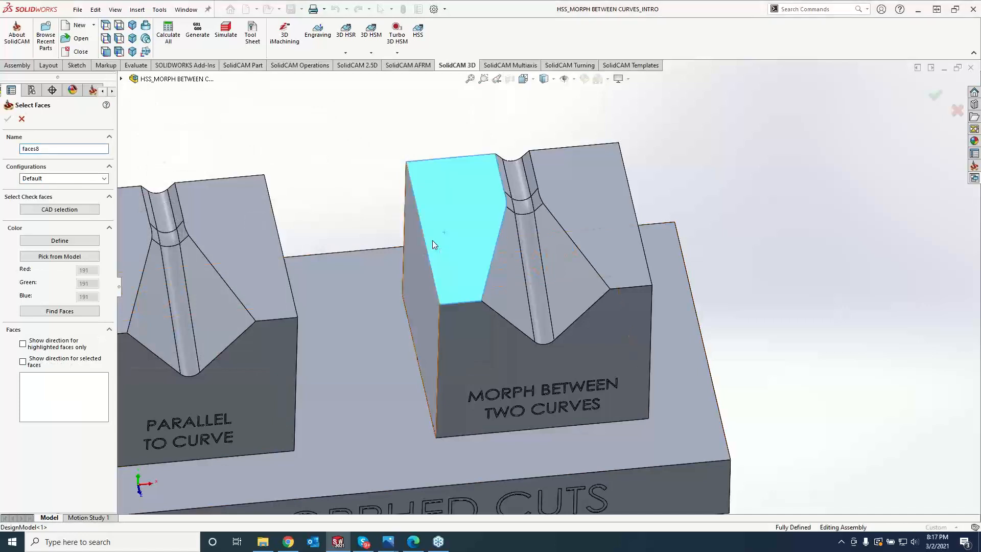
left_click(432, 240)
left_click(7, 118)
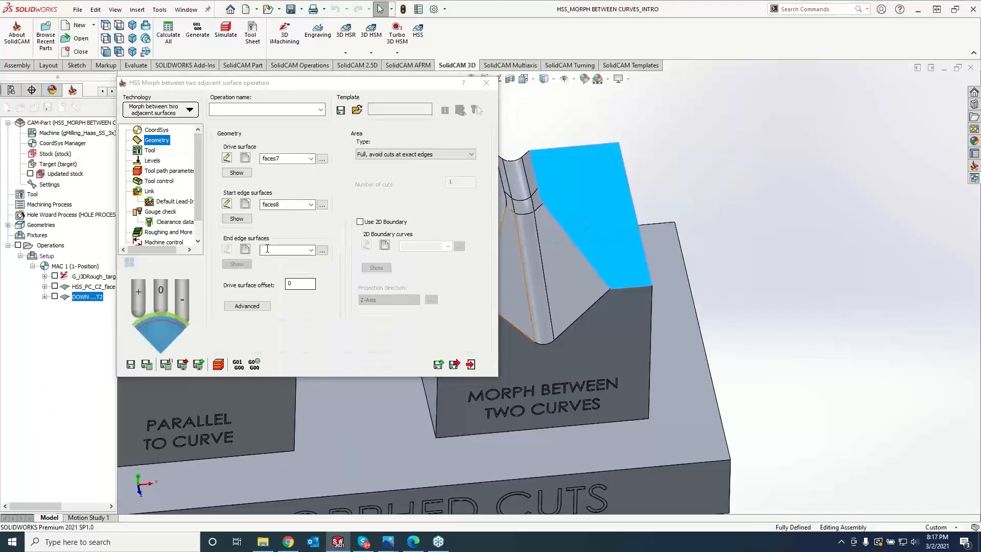
left_click(246, 249)
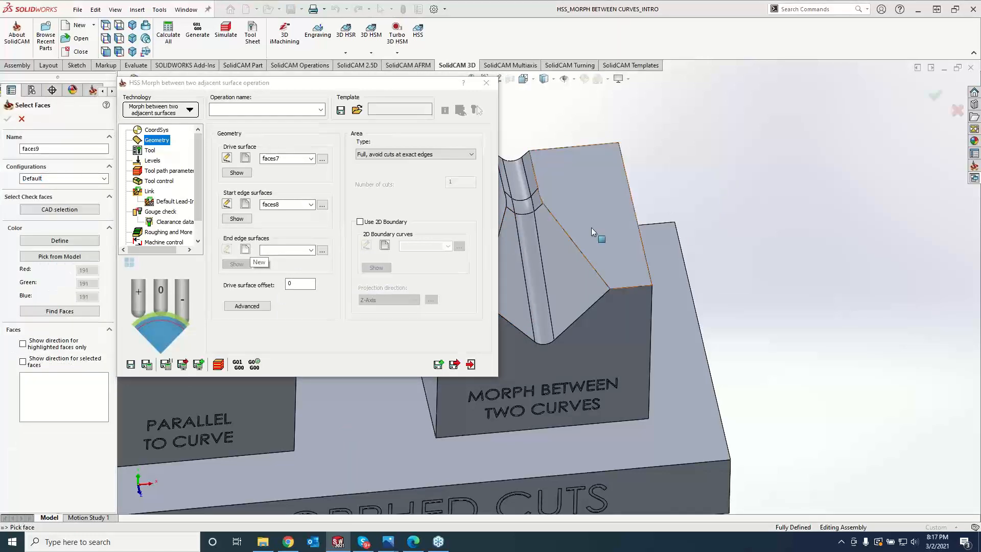
left_click(613, 224)
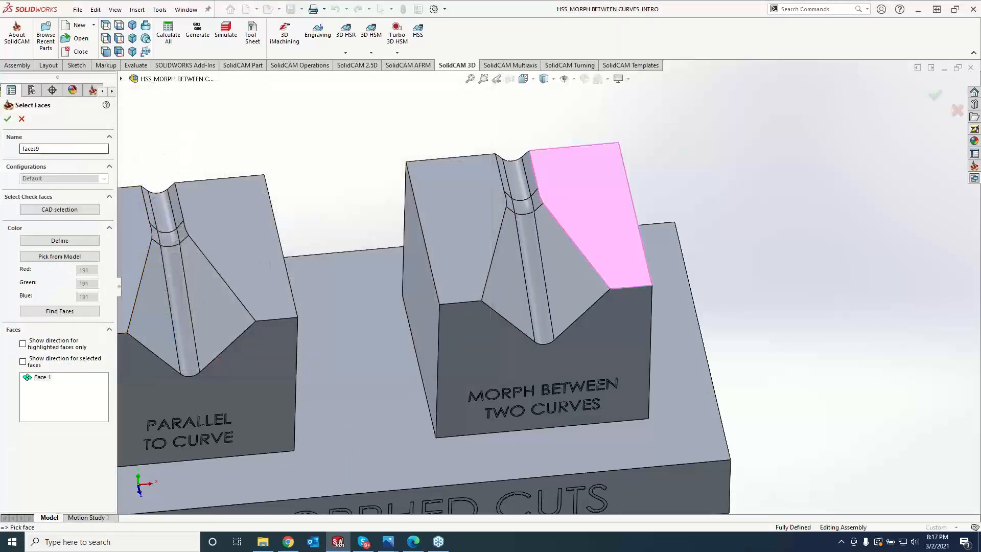
left_click(8, 118)
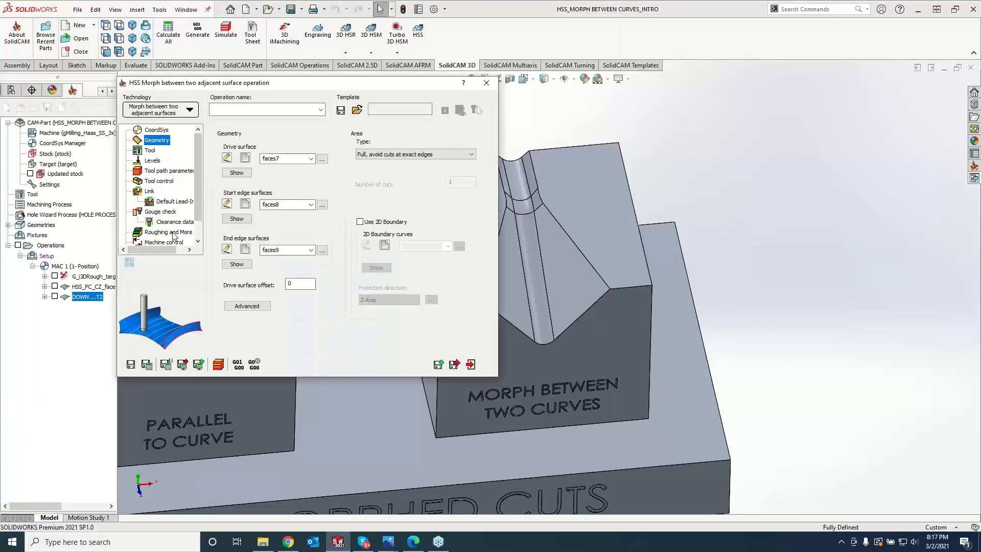
- Assign tool 2, the 0.125 inch ball nose mill, to the operation, then save and calculate it
left_click(153, 162)
left_click(285, 285)
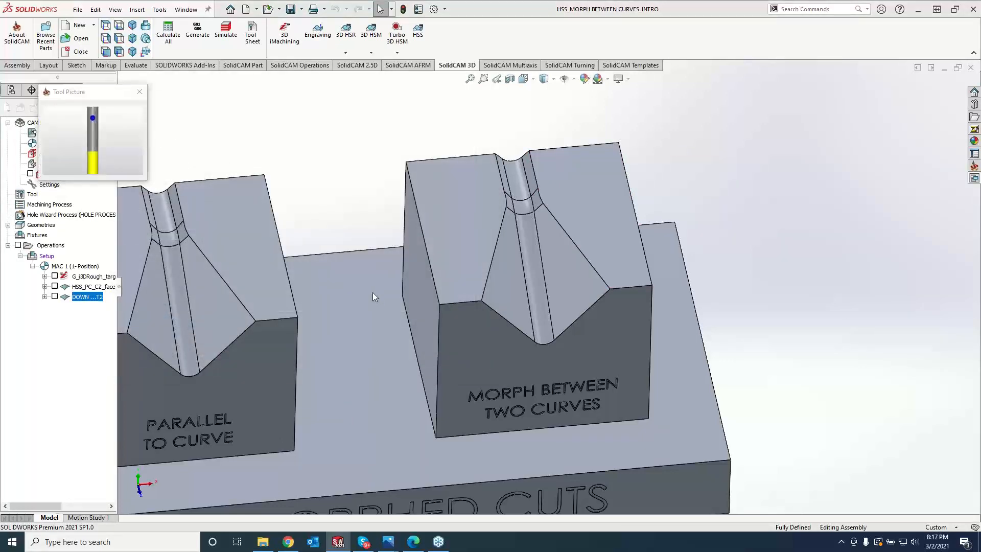
left_click(175, 147)
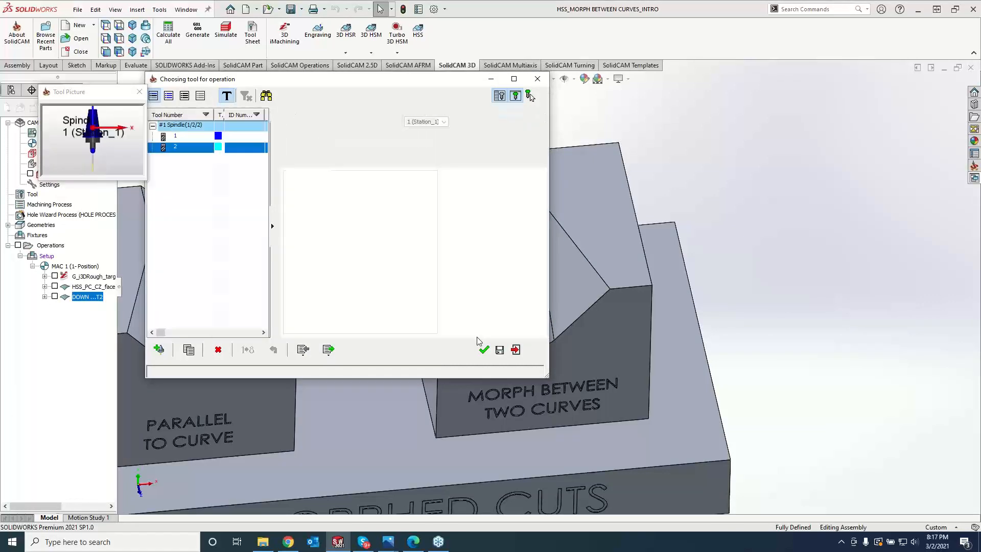
left_click(484, 350)
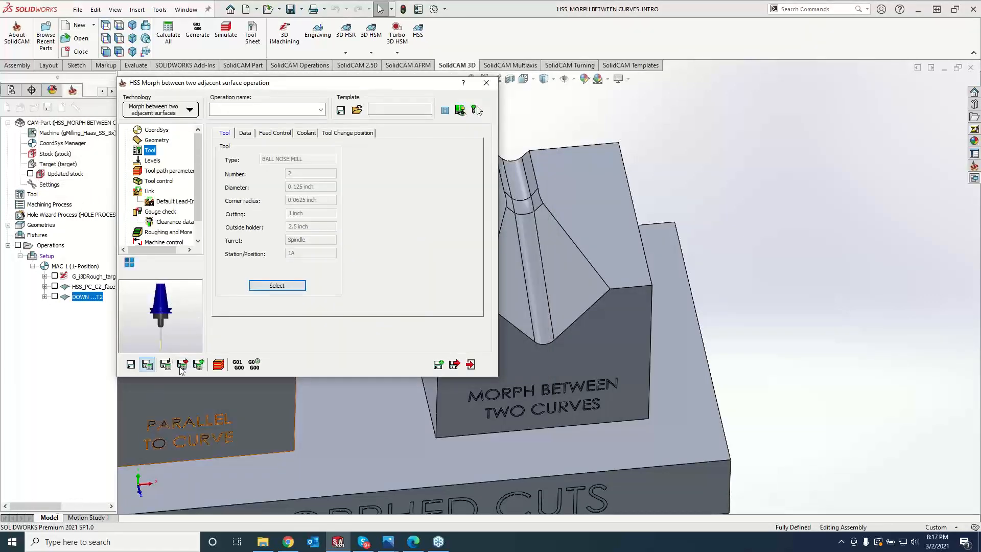
left_click(182, 365)
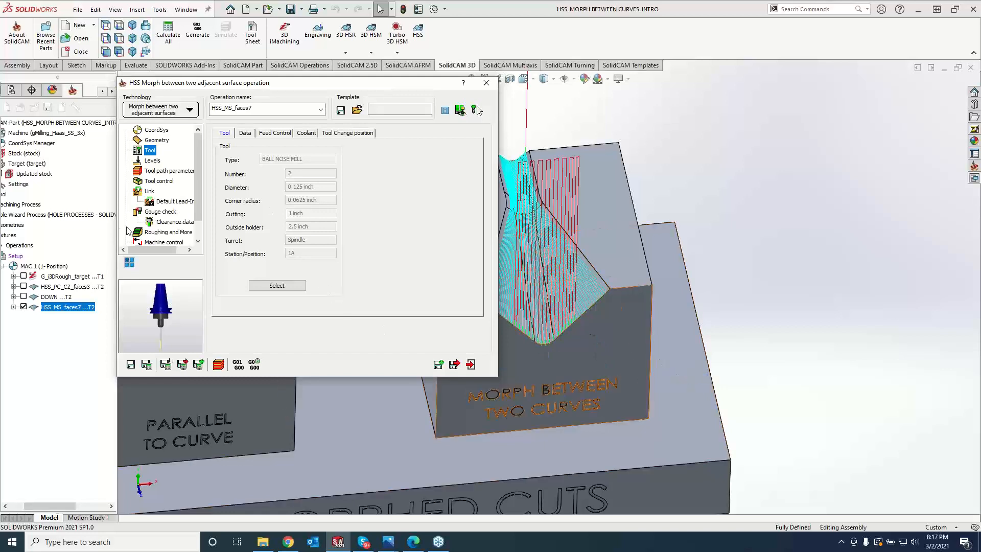
- Set the large moves of the links between slices to Blend spline and recalculate the toolpath
left_click(149, 191)
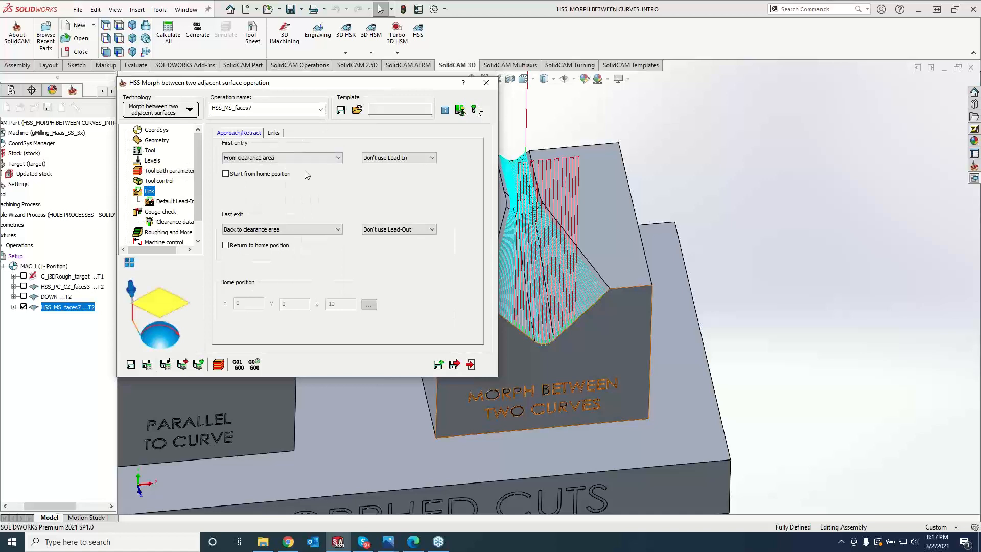
left_click(274, 133)
left_click(312, 248)
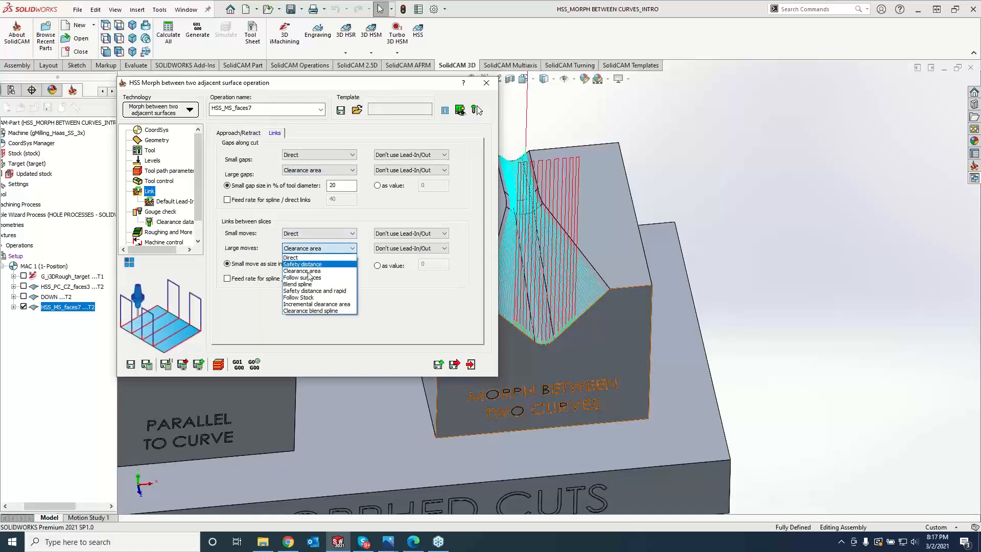
left_click(306, 285)
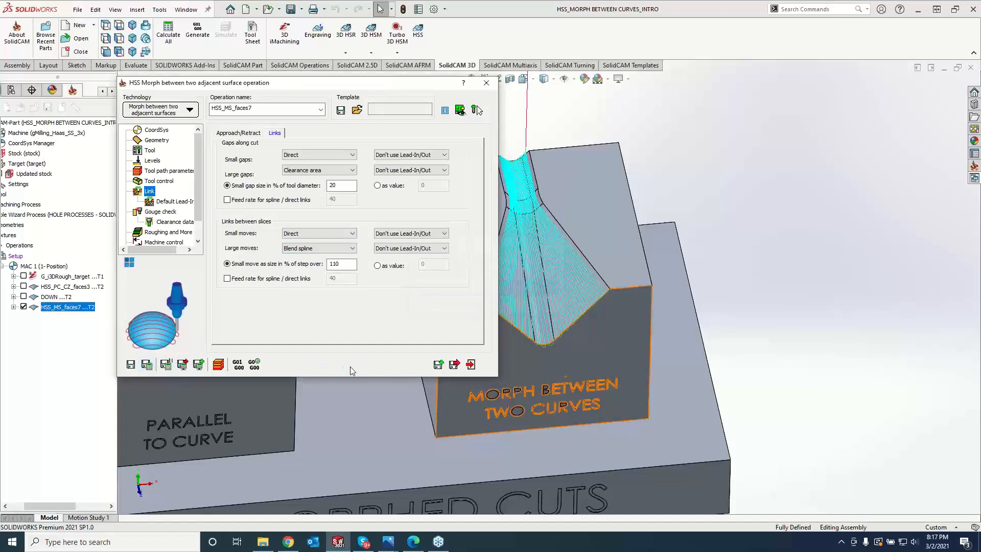
- Inspect the groove toolpath up close and from above, briefly toggling the DOWN operation's toolpath for comparison
scroll(531, 272, "up", 3)
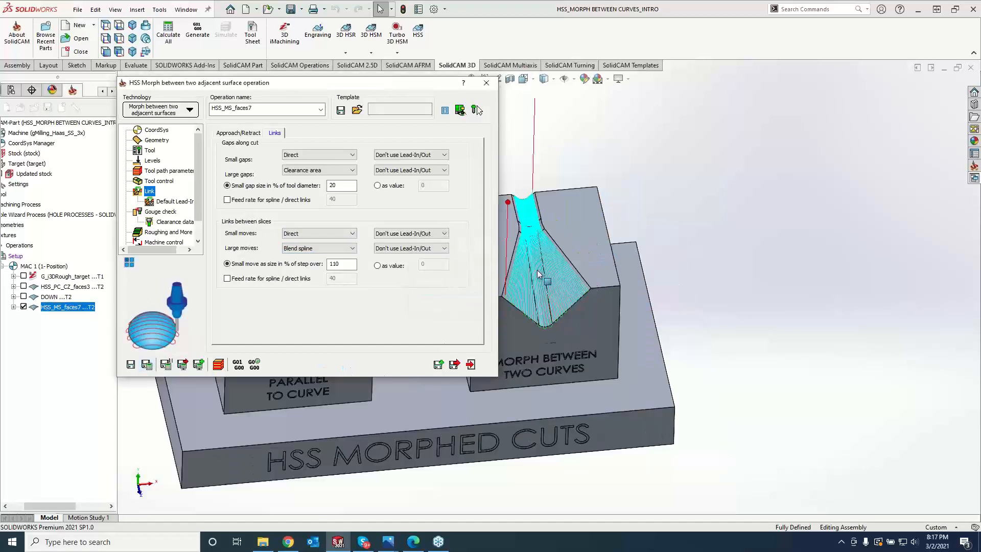
scroll(529, 271, "down", 5)
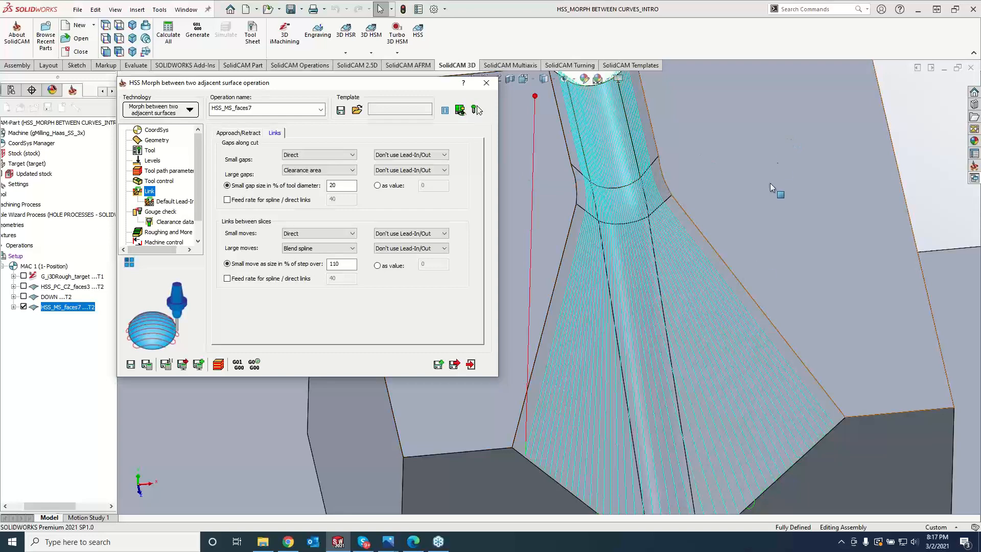
scroll(720, 302, "up", 4)
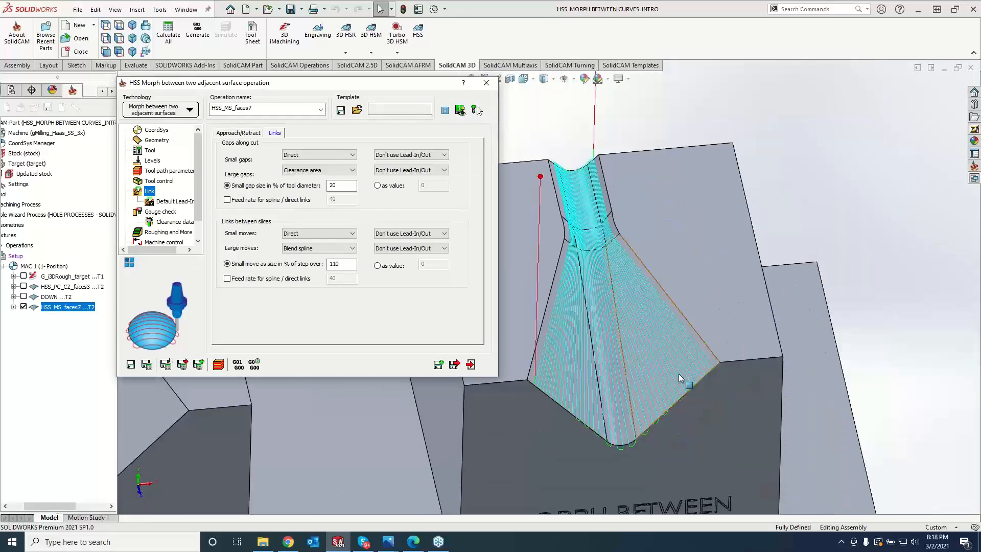
left_click(737, 292)
key("space")
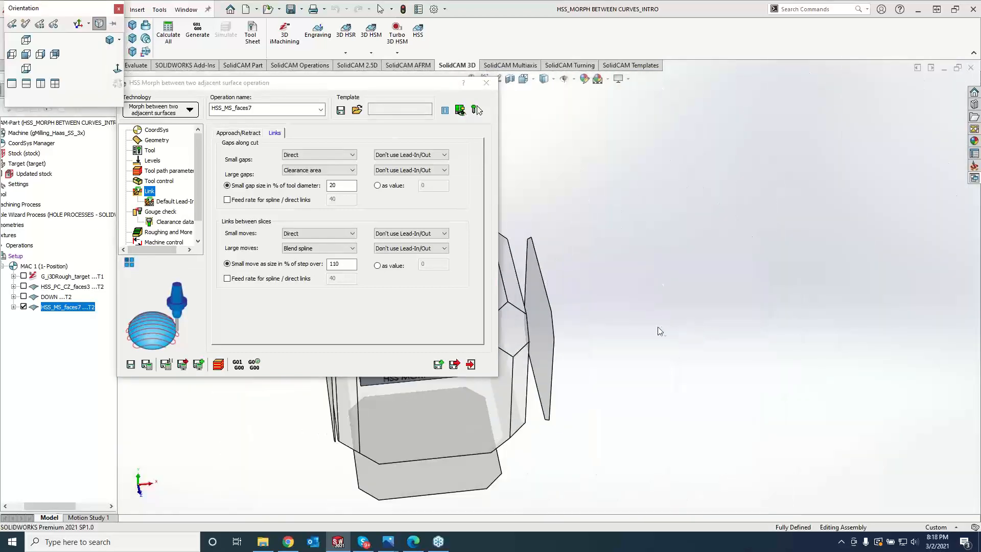
left_click(500, 299)
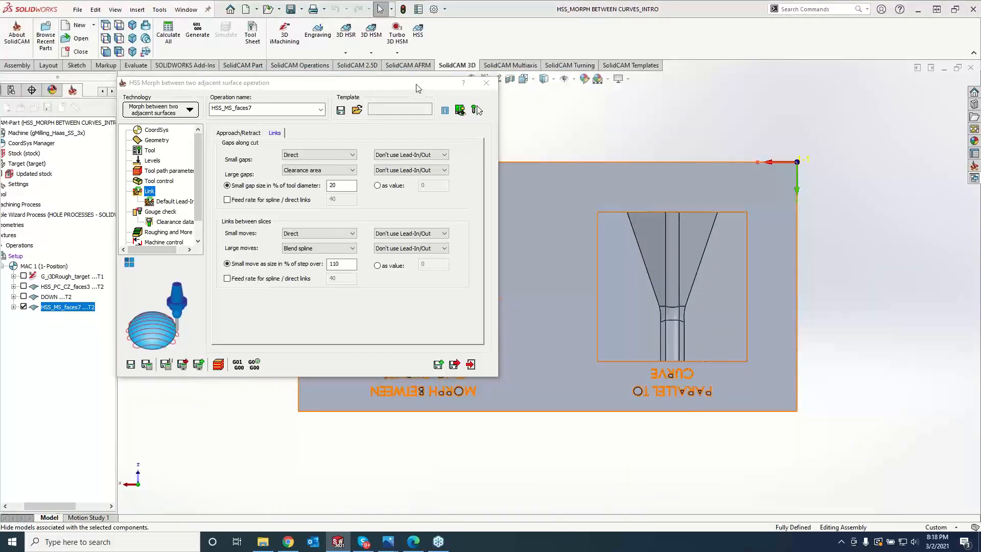
scroll(418, 260, "down", 5)
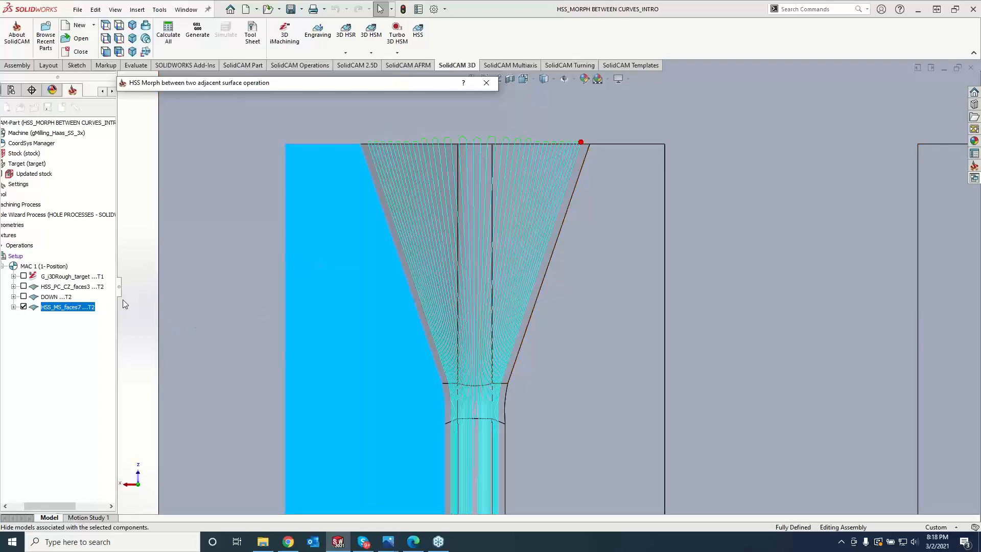
left_click(23, 297)
left_click(23, 297)
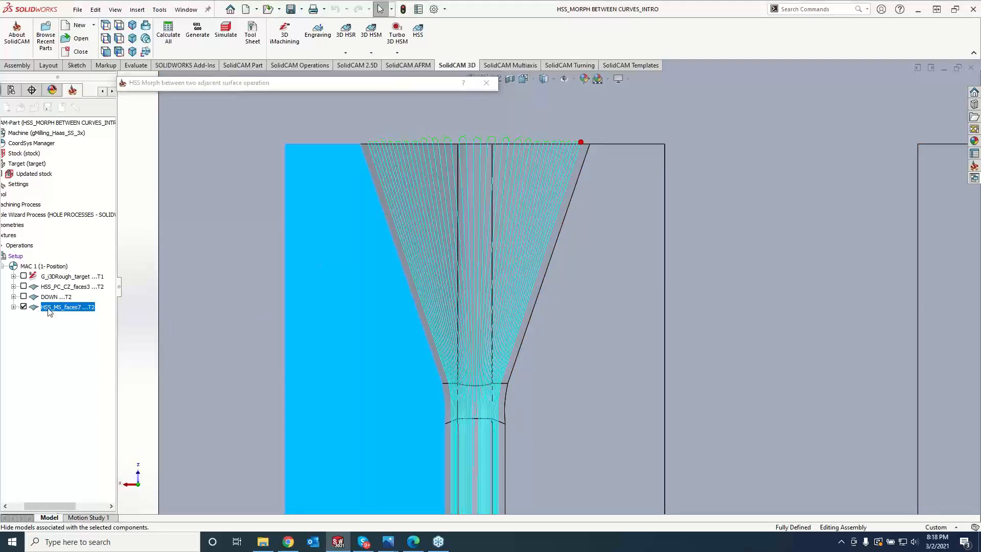
- Copy tool 2 as tool 3, colour the copy orange, assign it to the HSS_MS_faces7 operation and recalculate
left_click(236, 138)
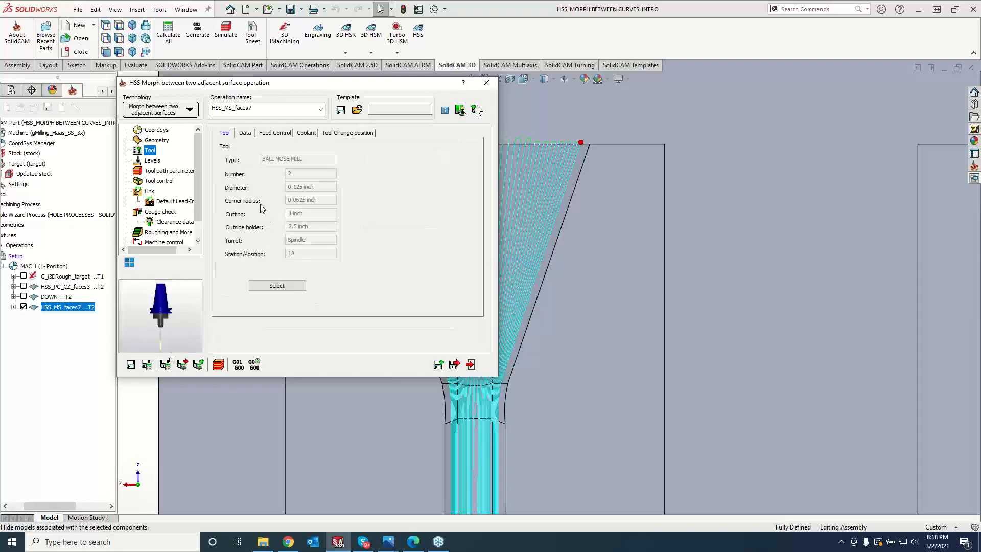
left_click(279, 285)
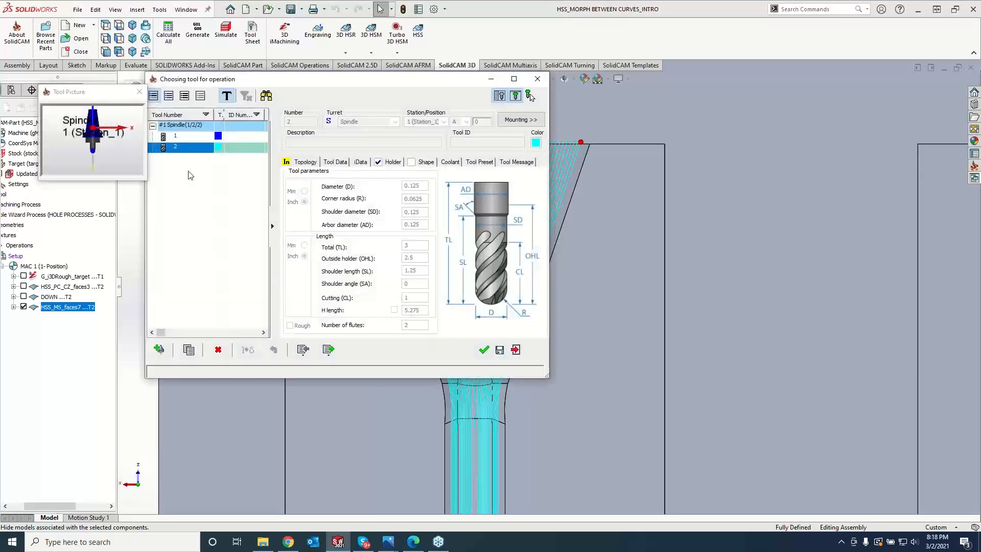
right_click(175, 154)
left_click(200, 192)
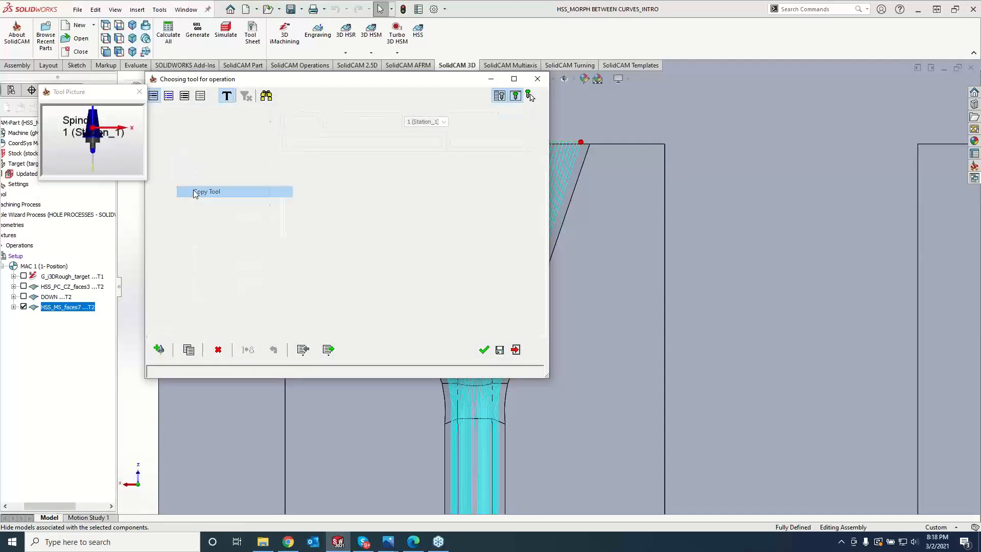
left_click(536, 143)
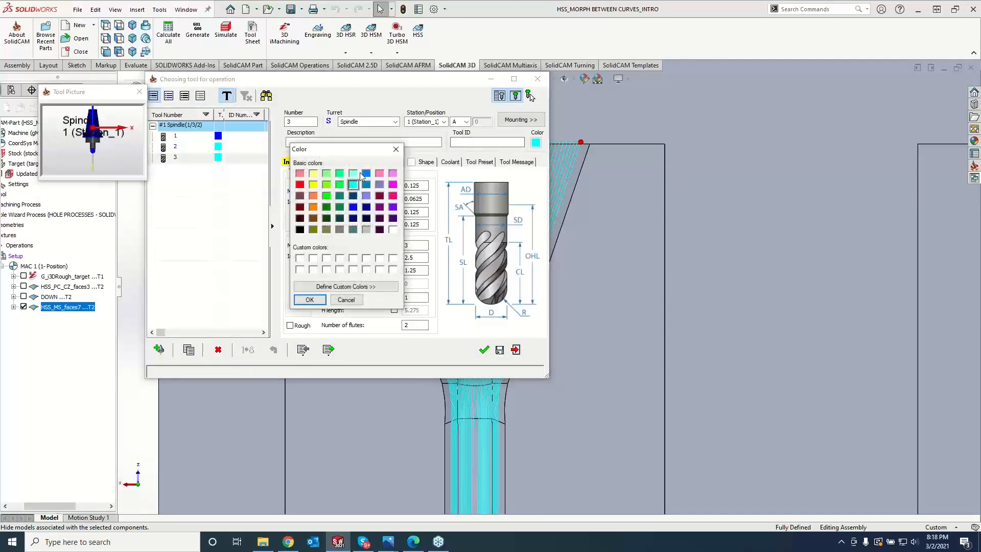
left_click(314, 196)
left_click(310, 300)
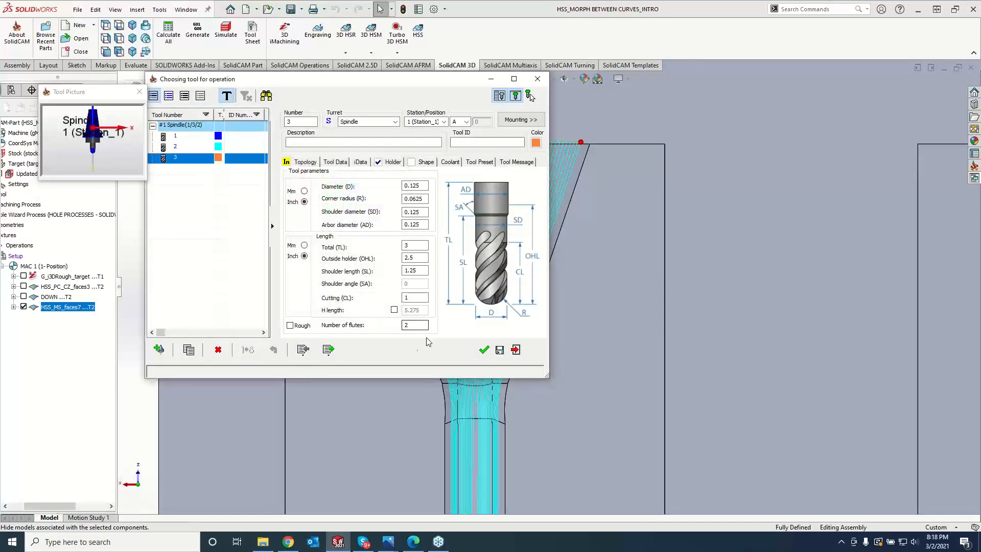
left_click(484, 350)
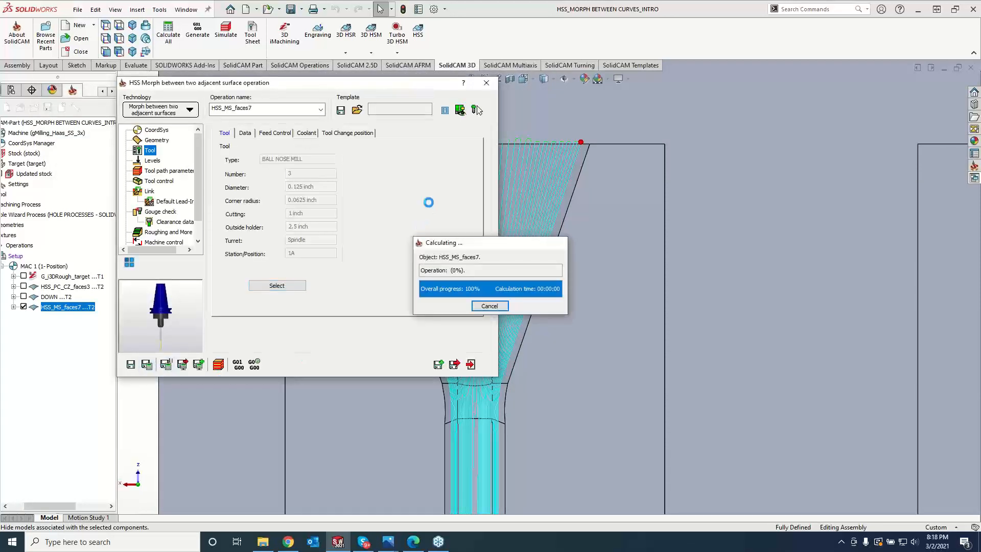
- Show the DOWN toolpath together with the orange one and compare the spacing of their passes near the groove's edge
double_click(375, 85)
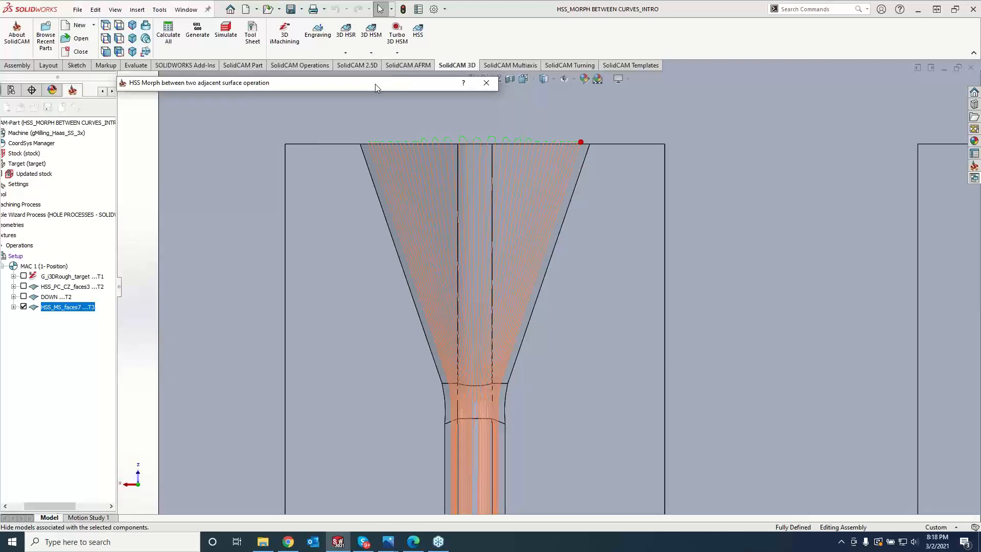
left_click(23, 297)
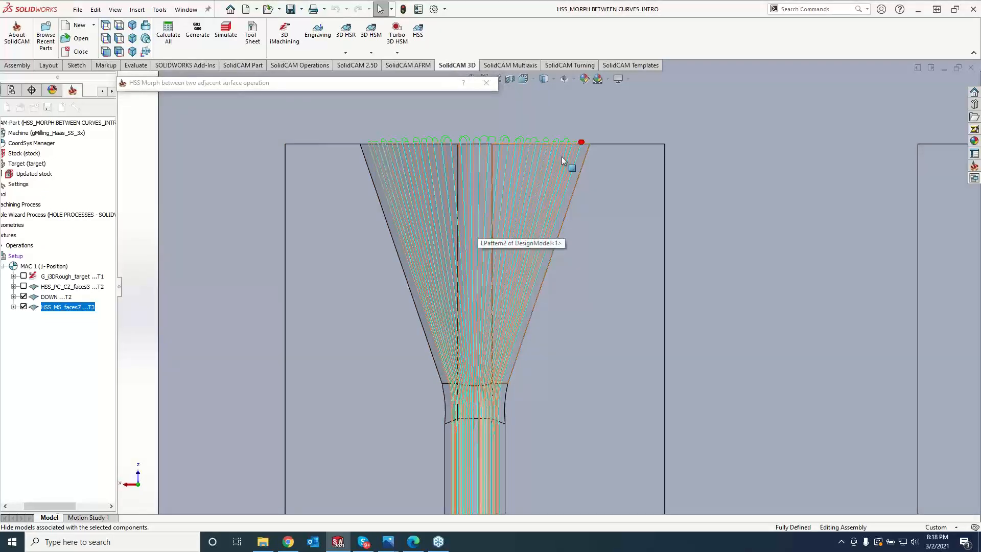
scroll(562, 157, "down", 4)
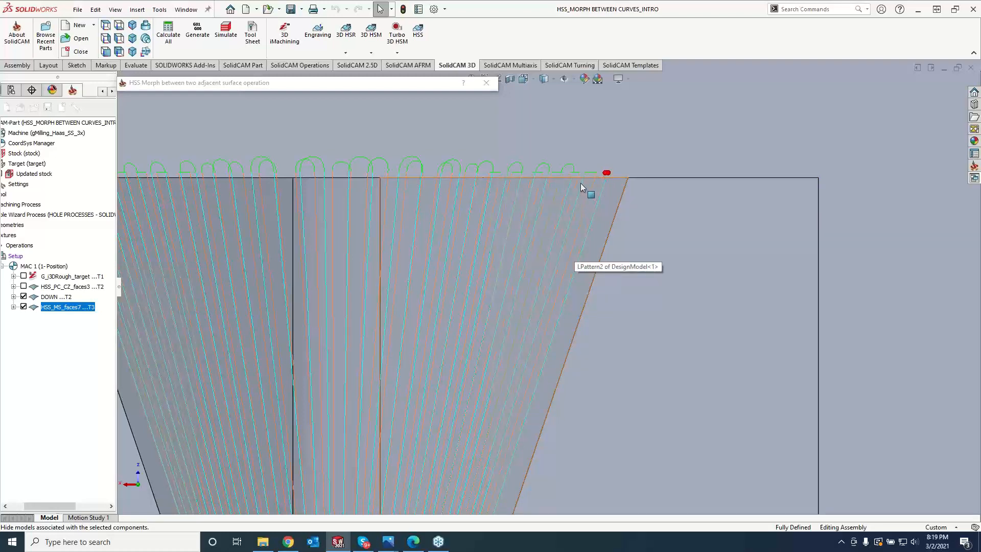
scroll(581, 208, "down", 5)
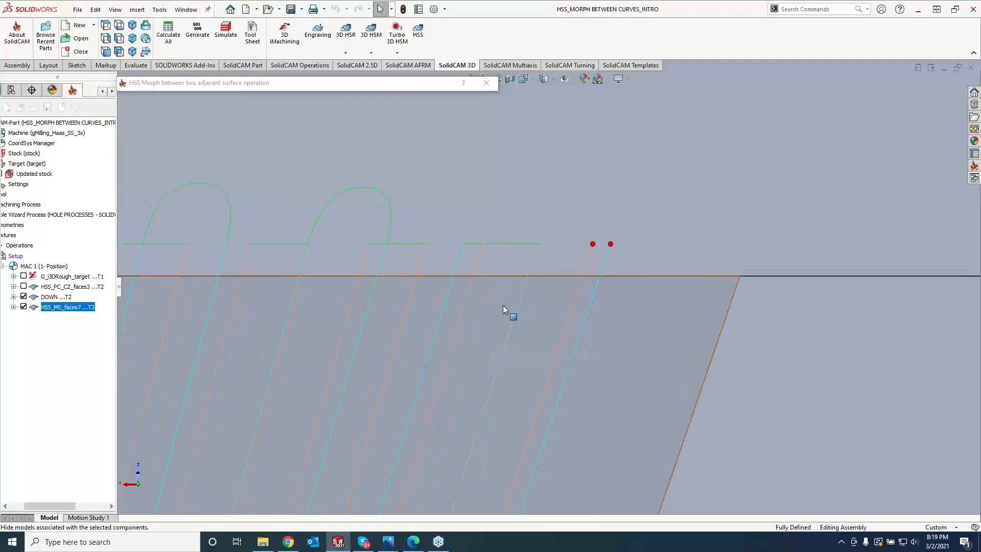
middle_click_drag(503, 307, 515, 368)
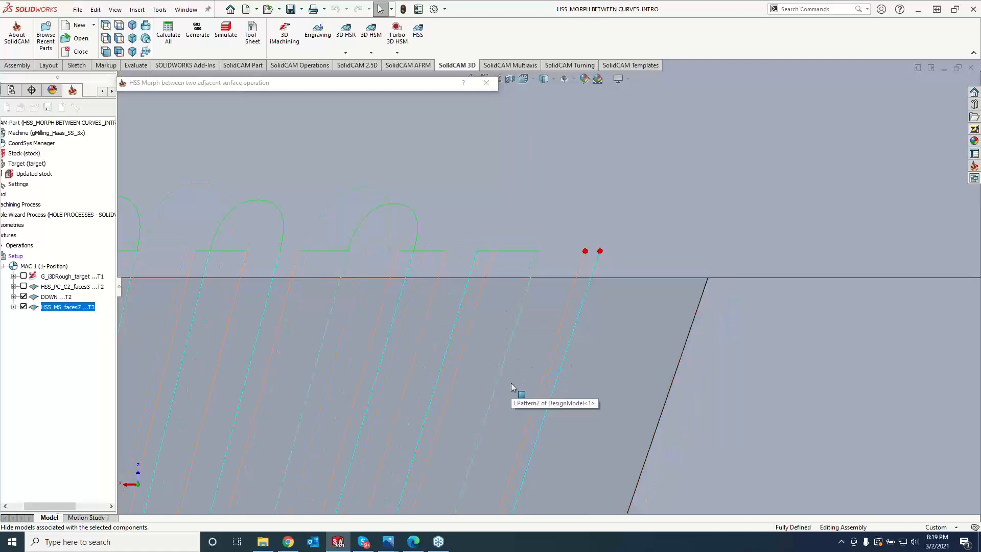
- Set the small moves of the links between slices to Blend spline in HSS_MS_faces7 and recalculate its toolpath
scroll(511, 371, "up", 3)
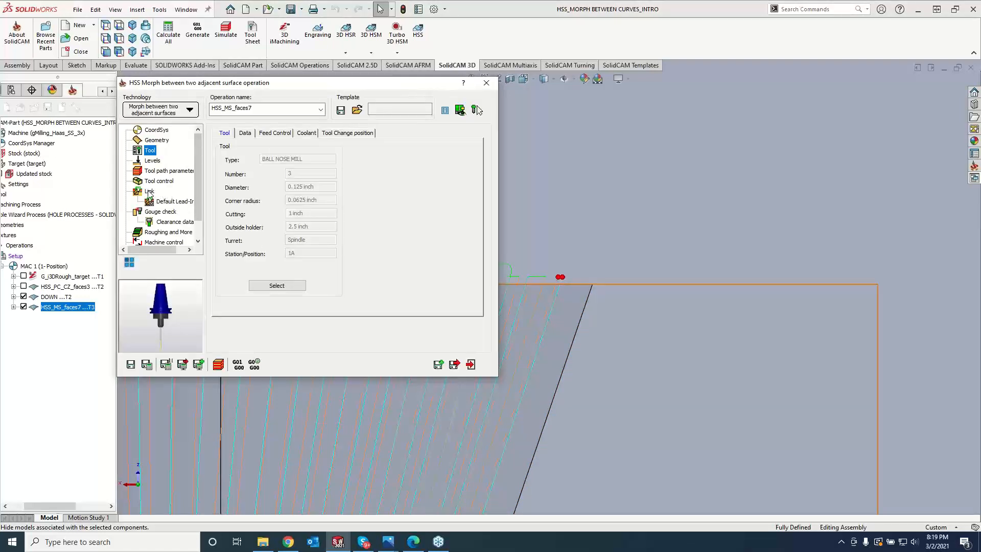
left_click(148, 193)
left_click(275, 133)
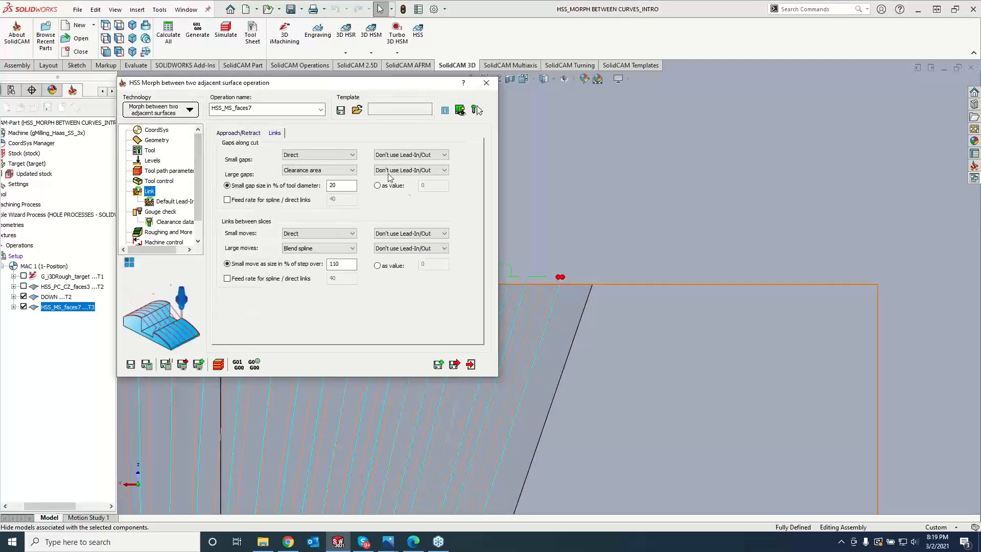
left_click(307, 234)
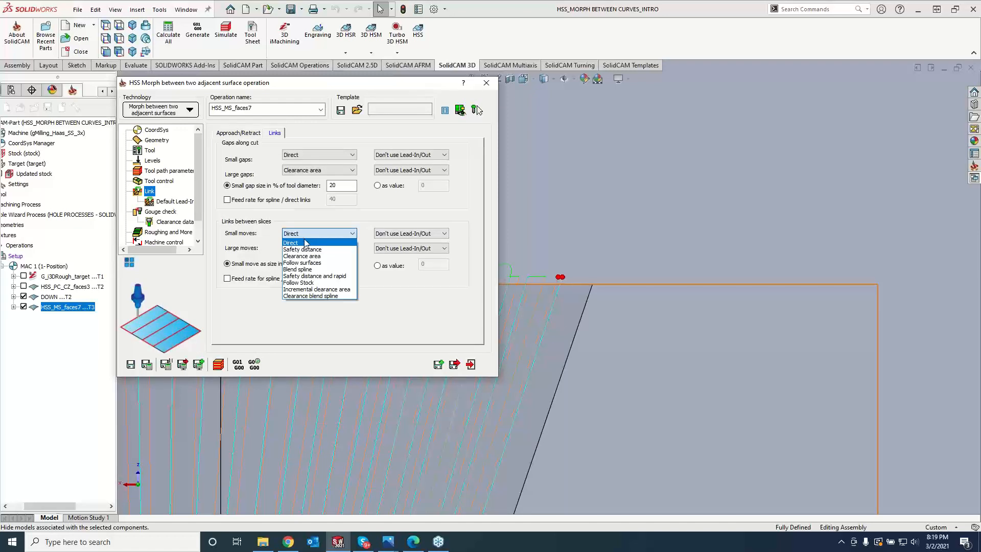
left_click(295, 269)
left_click(141, 366)
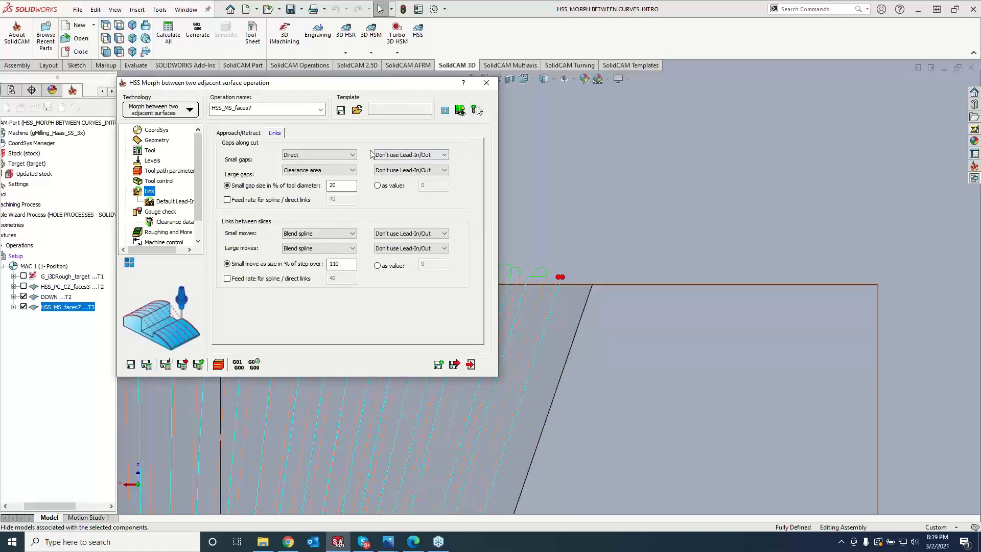
double_click(359, 84)
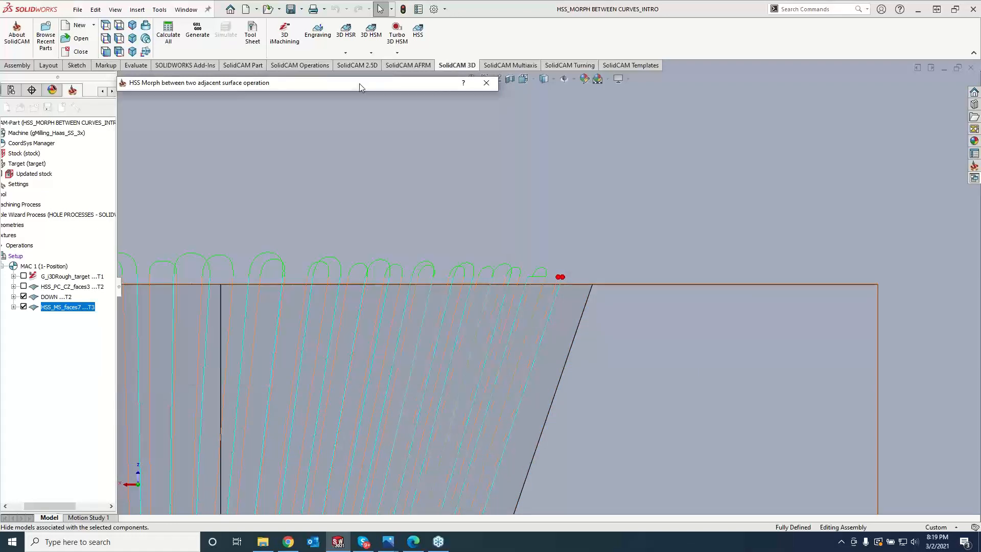
double_click(376, 87)
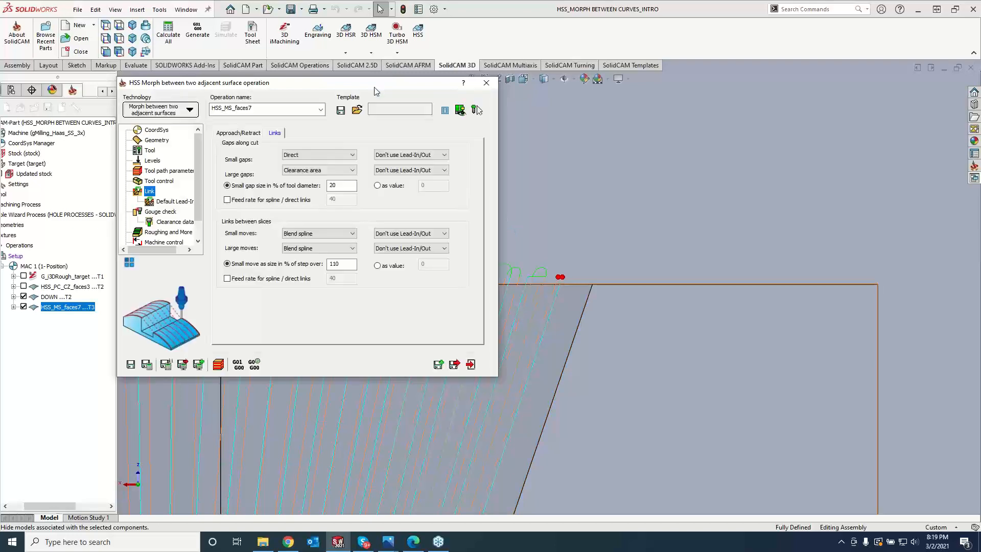
- Set the small gaps along the cut to Blend spline in HSS_MS_faces7, recalculate, and inspect the links at both groove ends
left_click(317, 154)
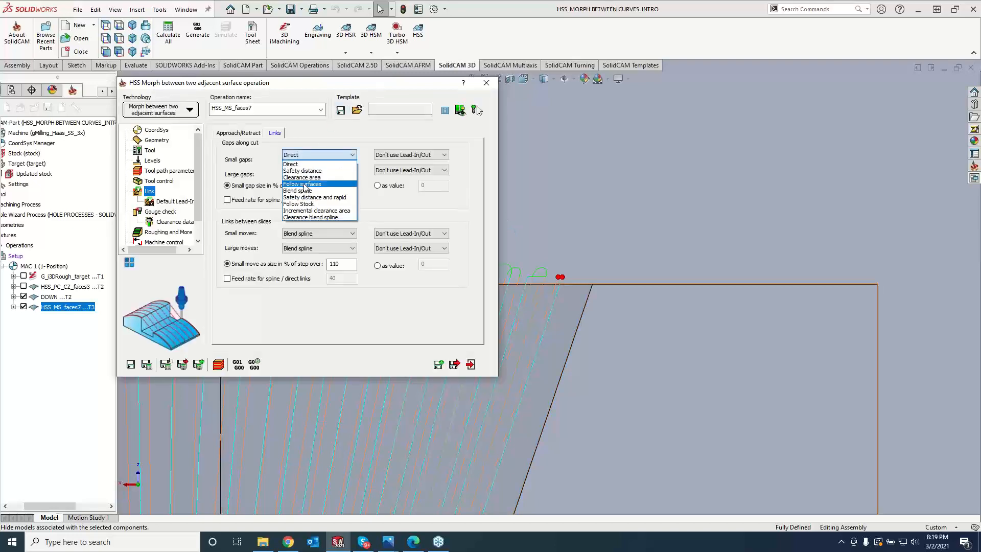
left_click(305, 186)
left_click(317, 154)
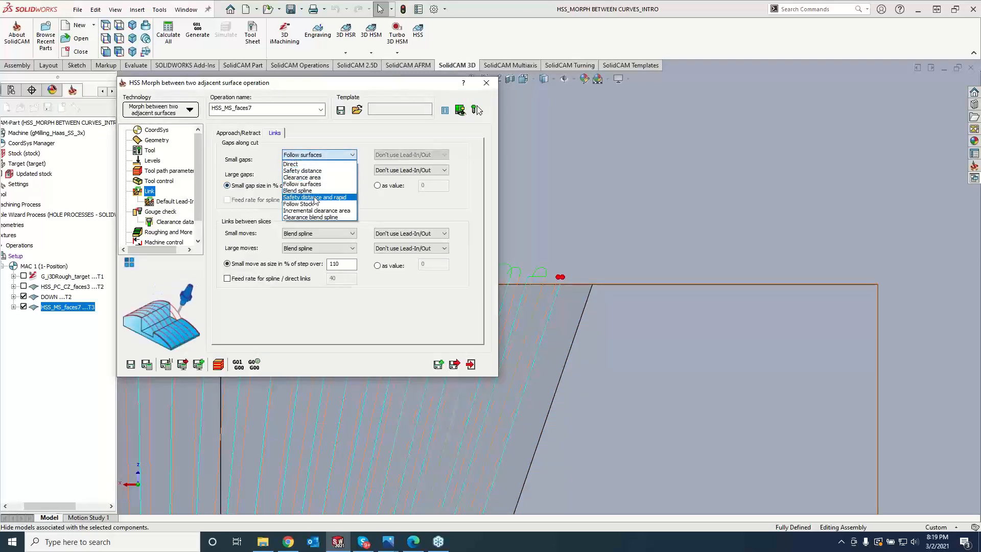
left_click(305, 172)
left_click(307, 156)
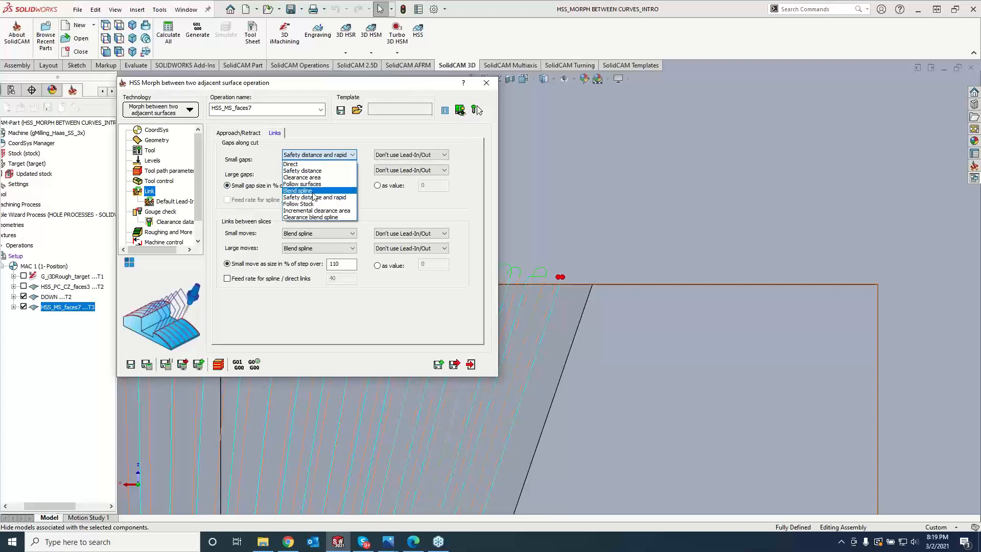
left_click(313, 190)
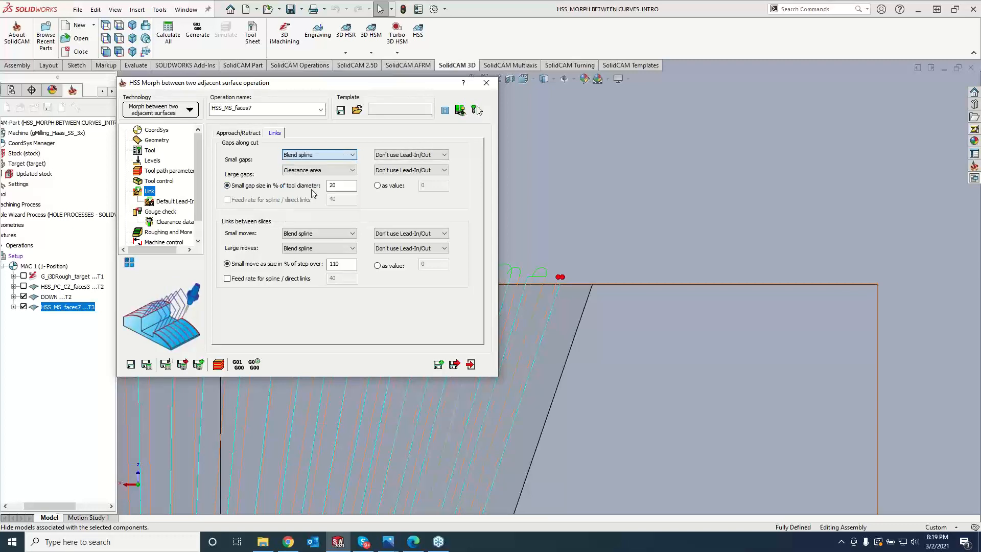
left_click(148, 365)
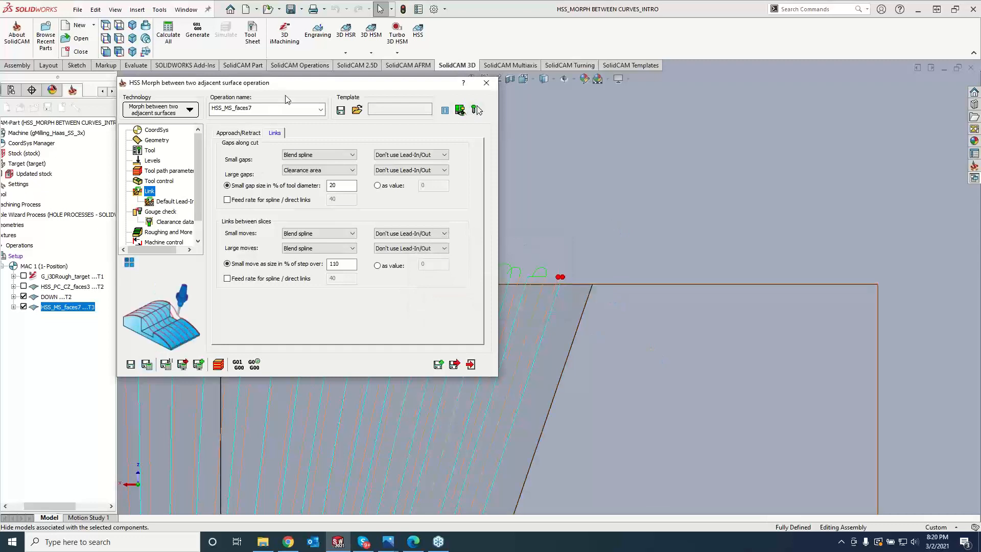
double_click(296, 84)
middle_click_drag(537, 321, 382, 324)
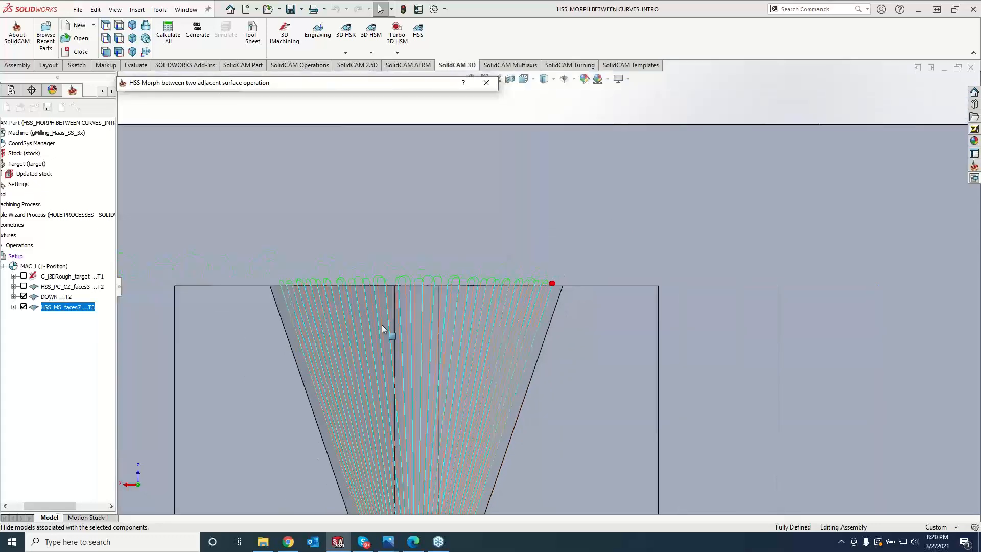
scroll(316, 300, "down", 3)
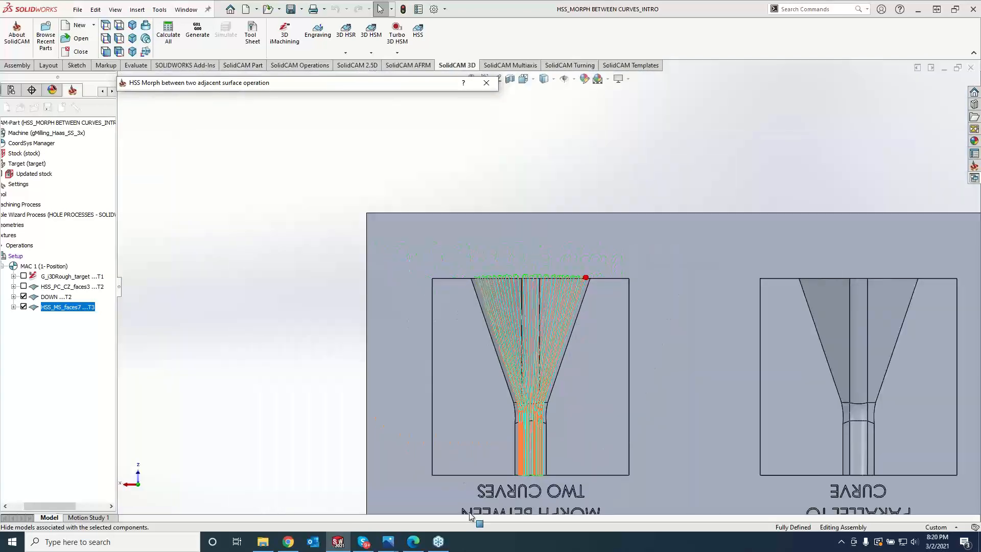
scroll(552, 412, "down", 10)
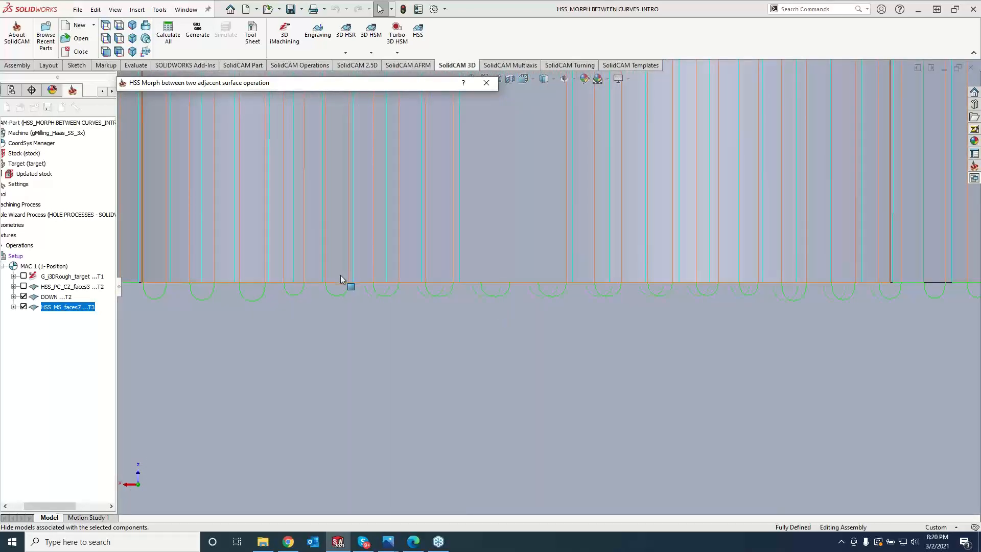
- Set the DOWN operation's small moves between slices to Blend spline, recalculate its toolpath and leave the operation
left_click(53, 299)
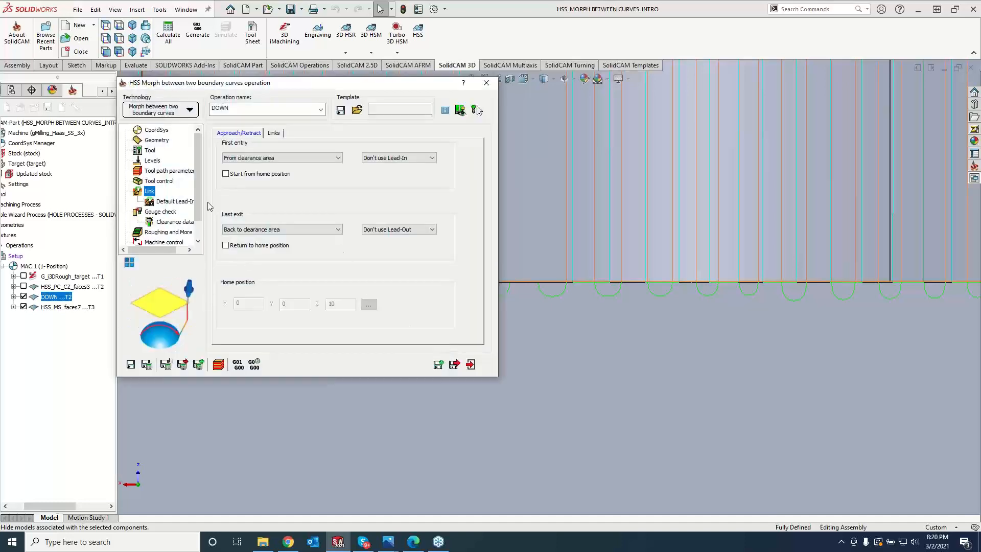
left_click(274, 133)
left_click(318, 234)
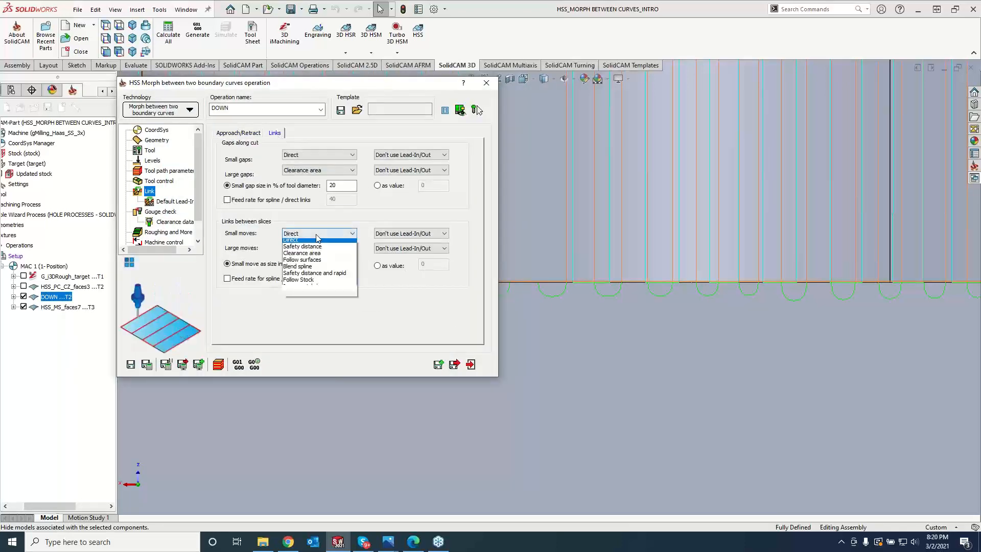
left_click(310, 269)
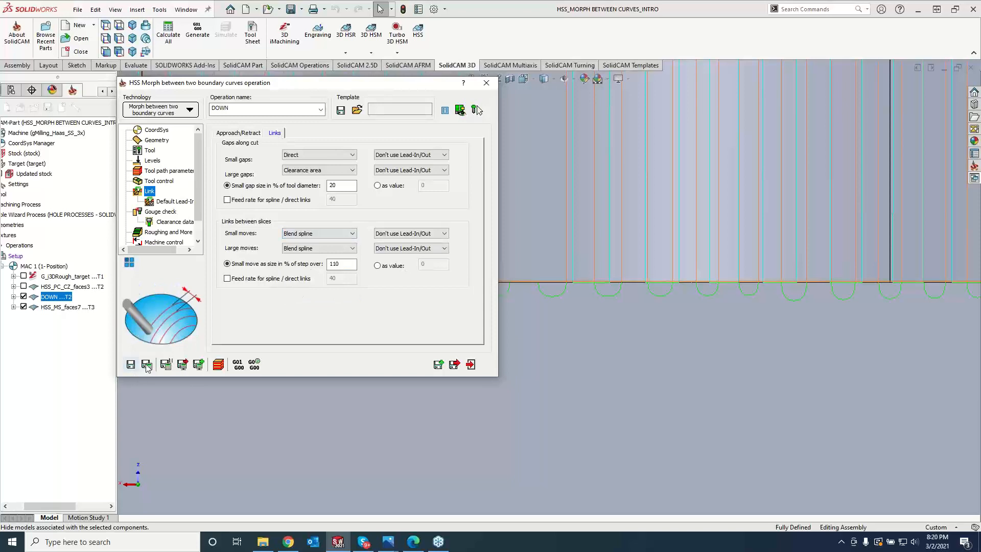
left_click(147, 365)
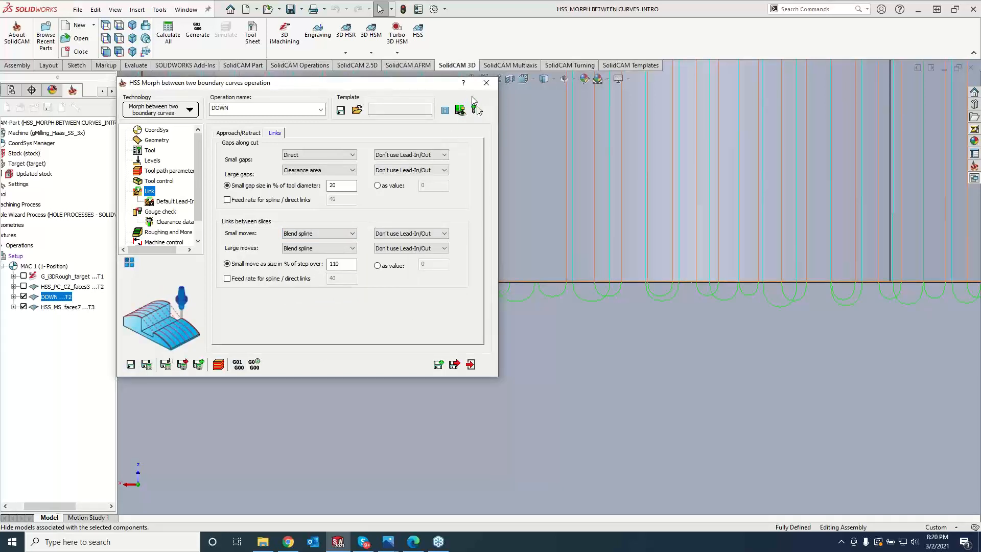
left_click(485, 87)
- Close the current CAM-Part and open the PARALLEL_TO_SURFACE_EXAMPLE part
left_click(613, 443)
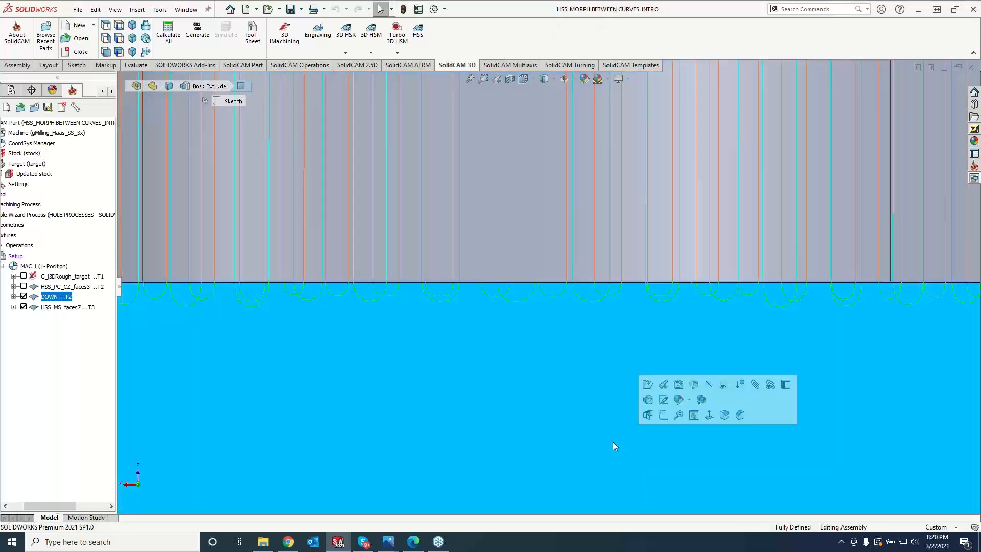
scroll(588, 427, "up", 10)
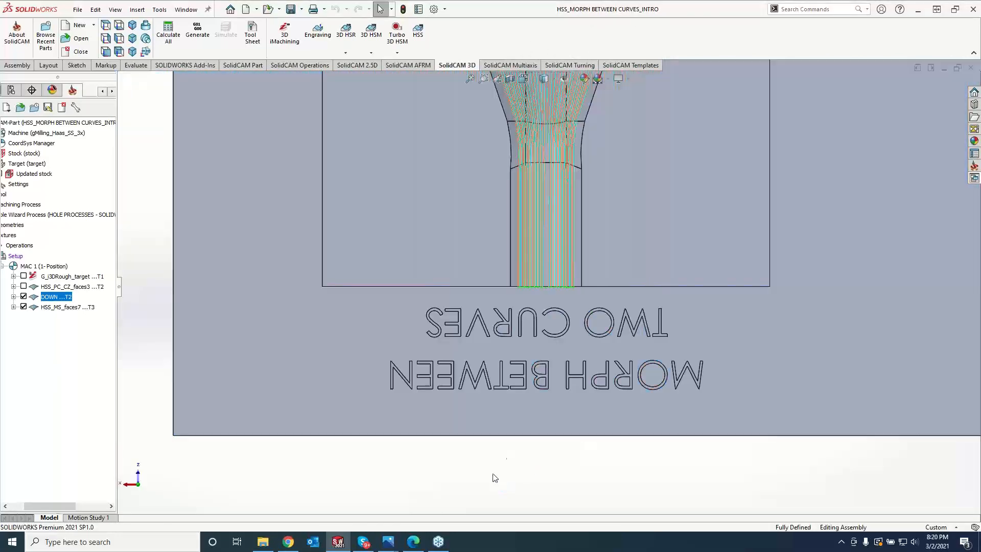
scroll(575, 293, "down", 6)
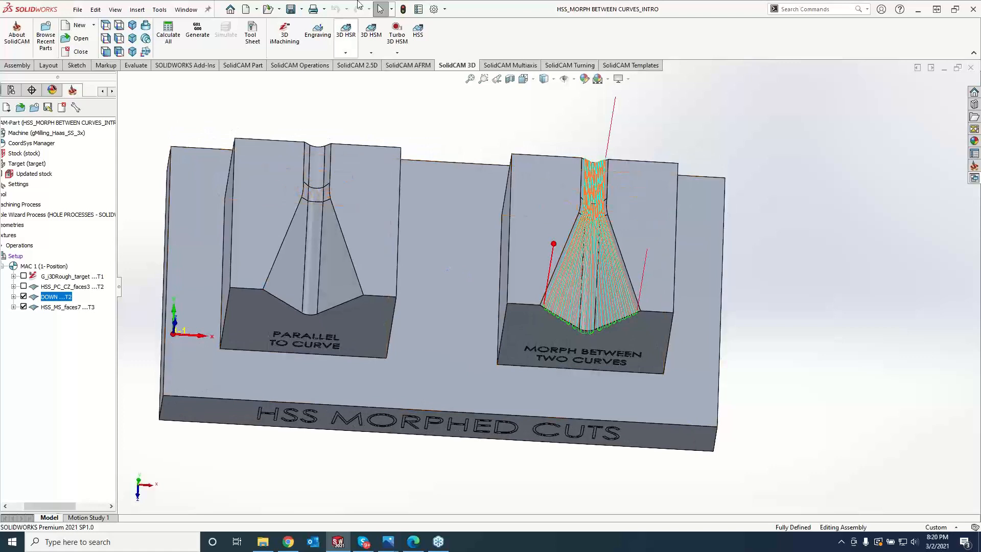
left_click(62, 107)
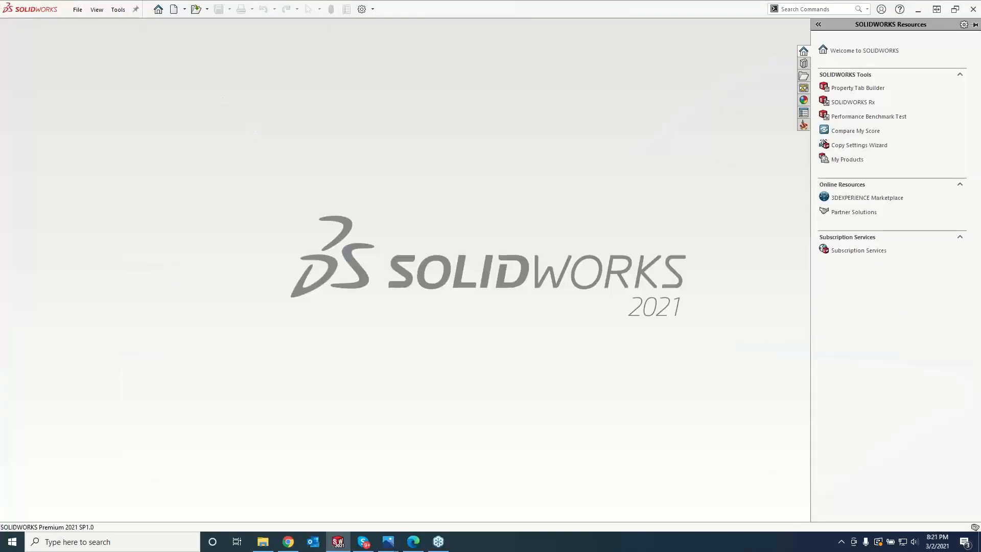
key("alt+Tab")
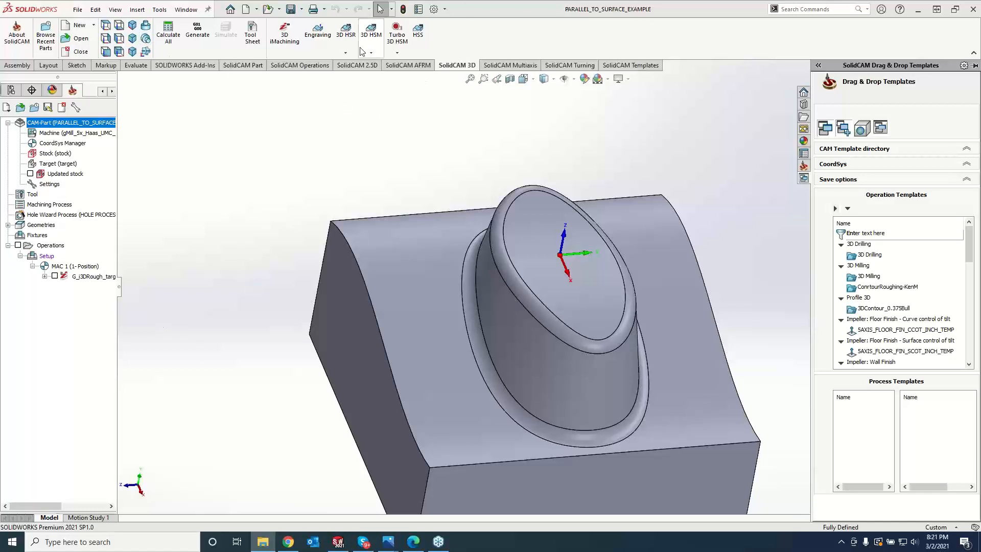
- Add an HSS operation with the Morph between two adjacent surfaces technology
left_click(415, 38)
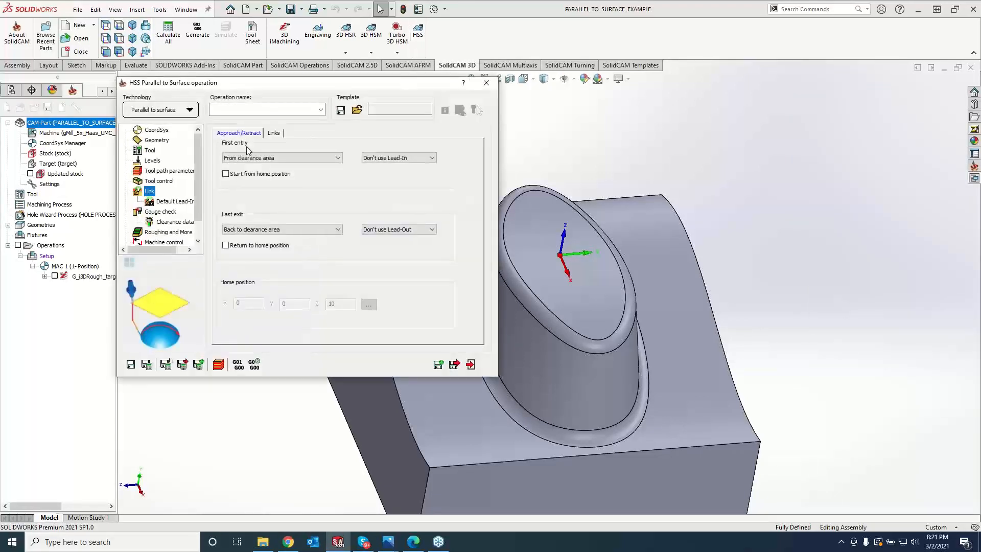
left_click(175, 111)
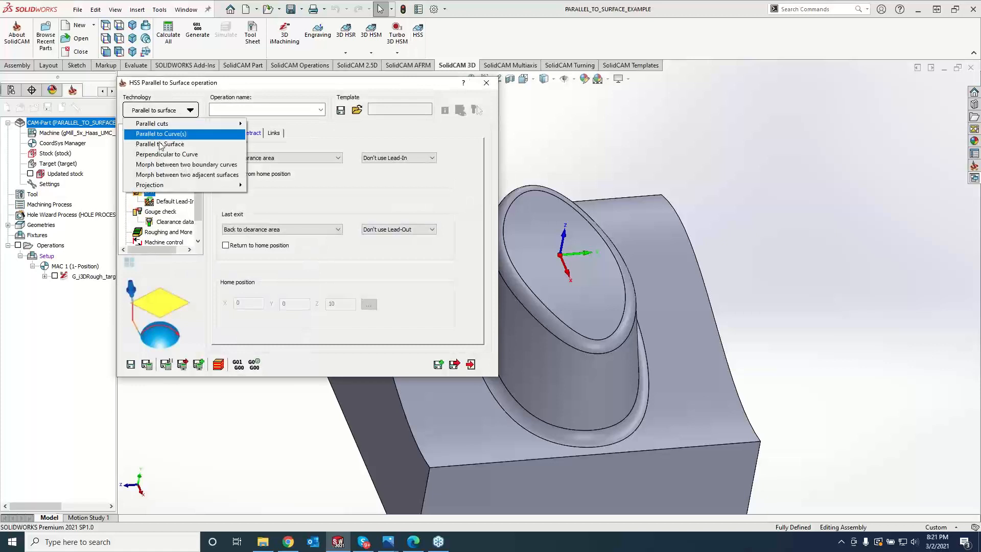
left_click(173, 180)
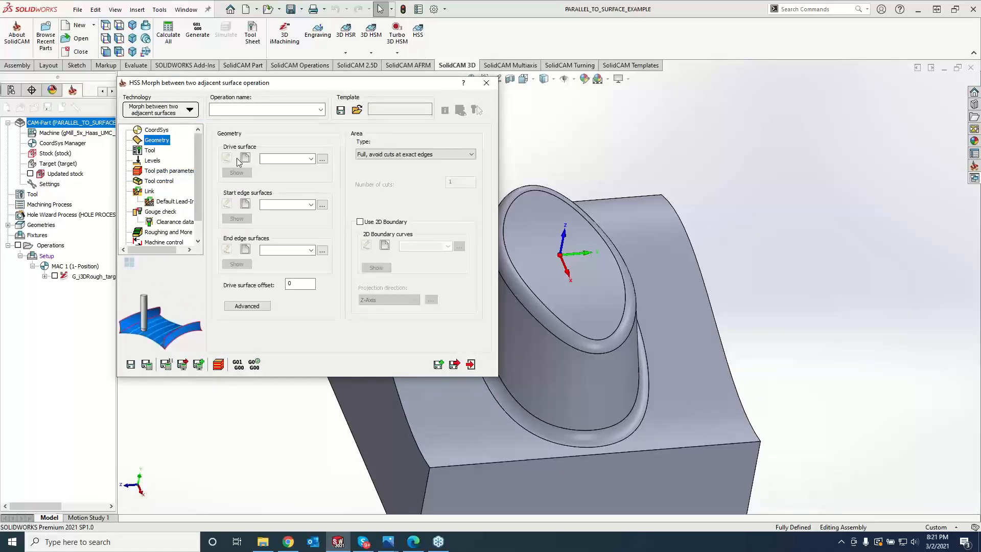
- Define the drive surface as faces5 from the boss's upper fillet, side wall and lower fillet
left_click(245, 159)
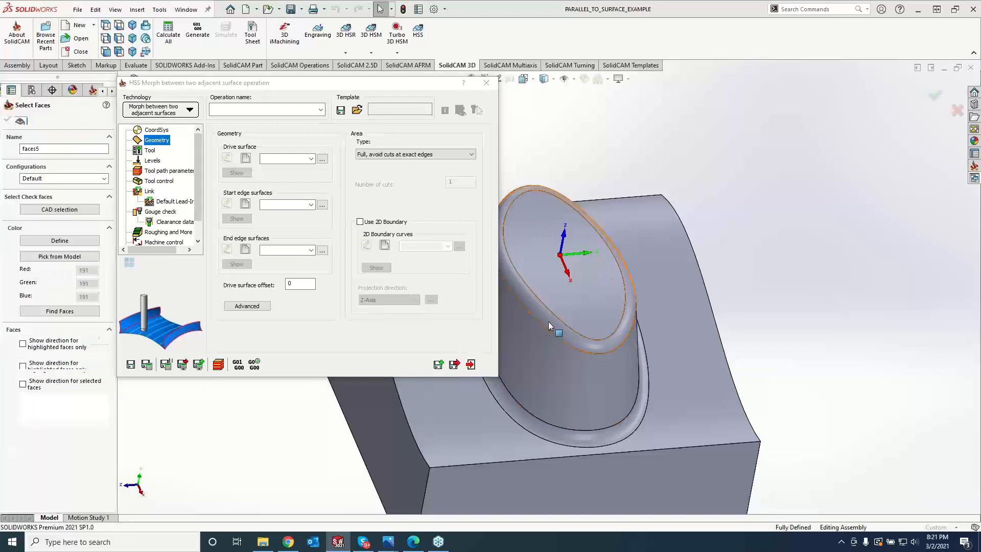
left_click(547, 323)
left_click(528, 339)
left_click(469, 387)
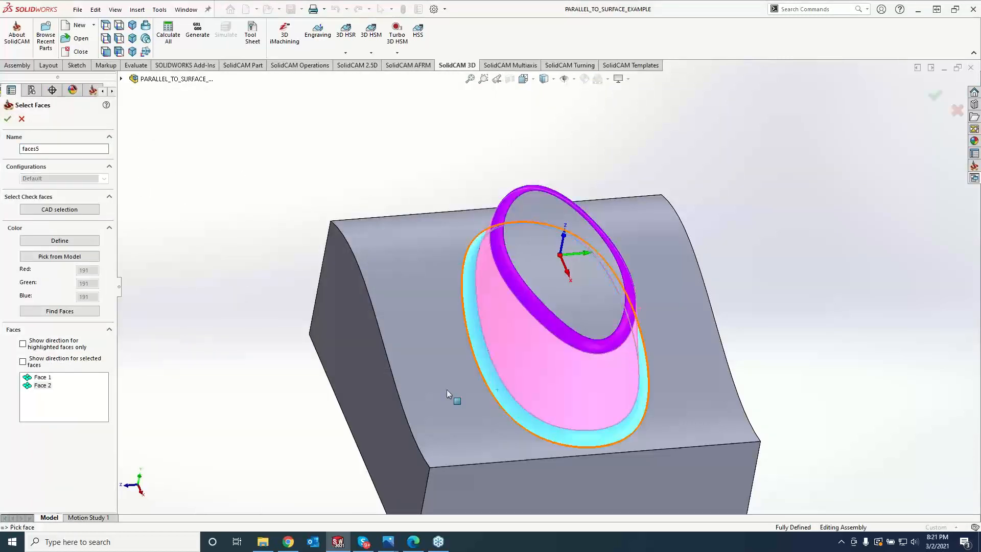
left_click(7, 119)
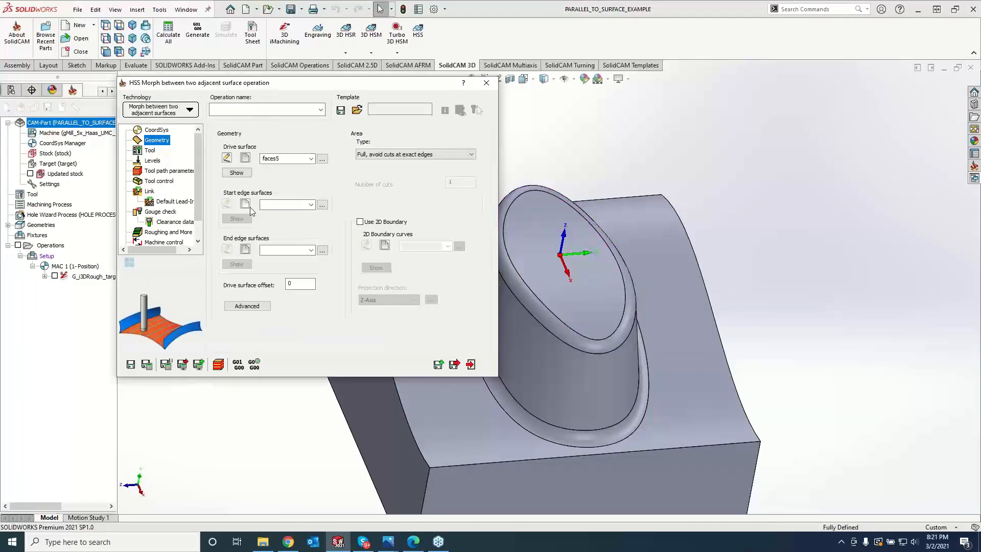
- Define the boss's flat top as start edge surface faces6 and the curved base face as end edge surface faces7
left_click(246, 205)
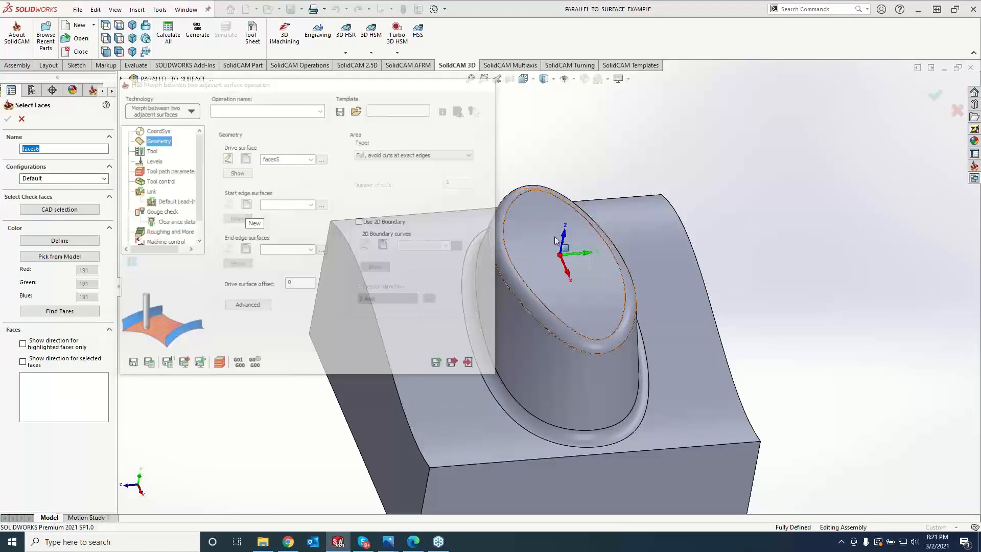
left_click(544, 273)
left_click(7, 118)
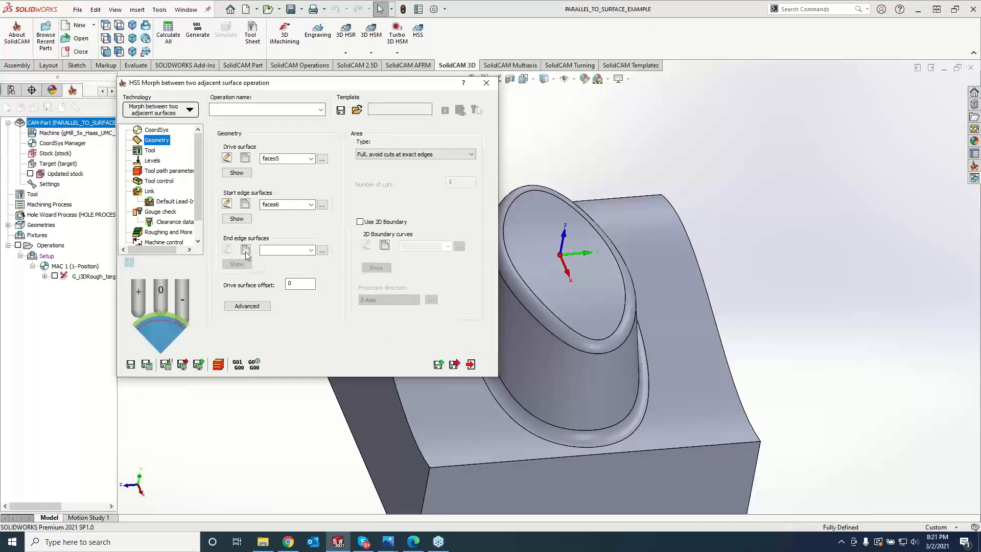
left_click(246, 253)
left_click(468, 396)
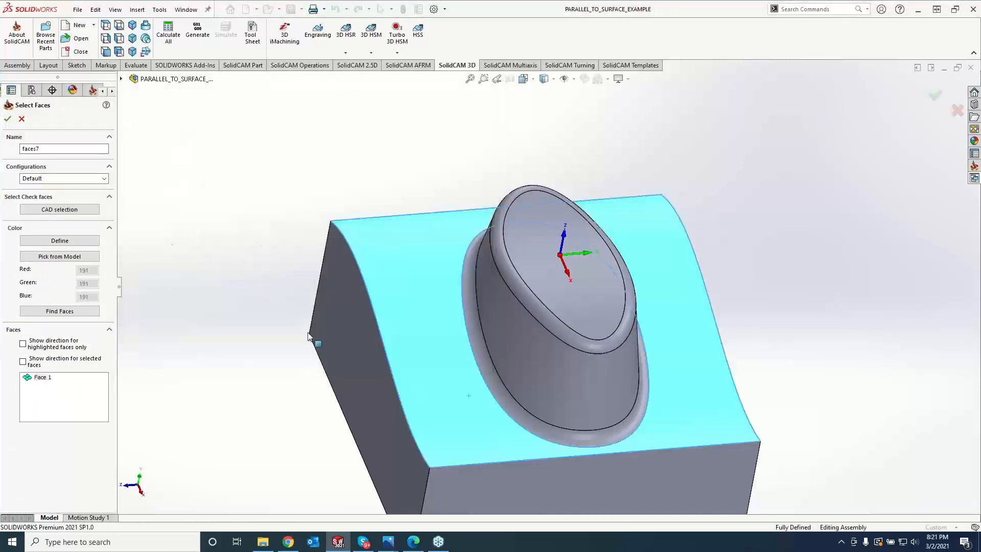
left_click(8, 119)
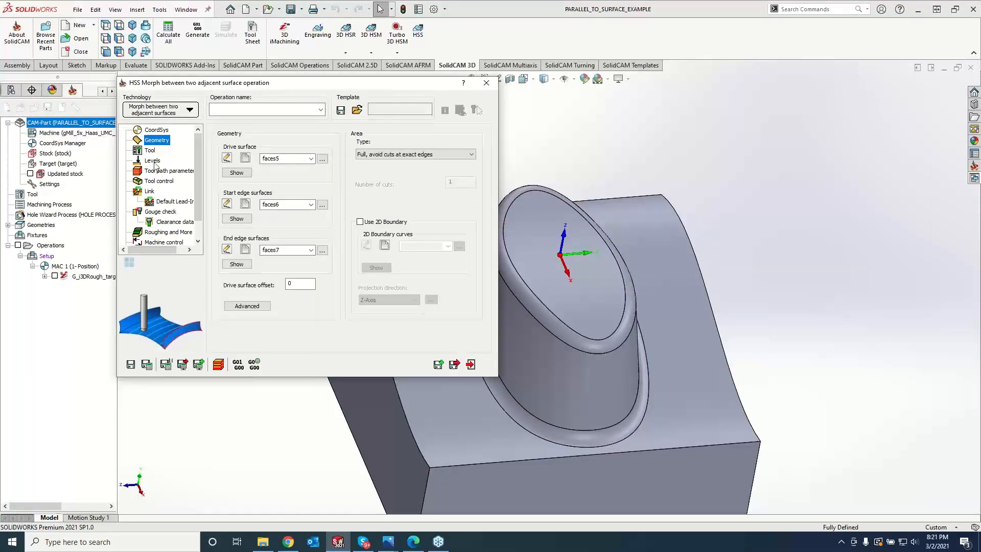
- Assign the 0.25 inch ball nose mill, tool 2, to the Morph operation, then save and calculate its toolpath
left_click(150, 150)
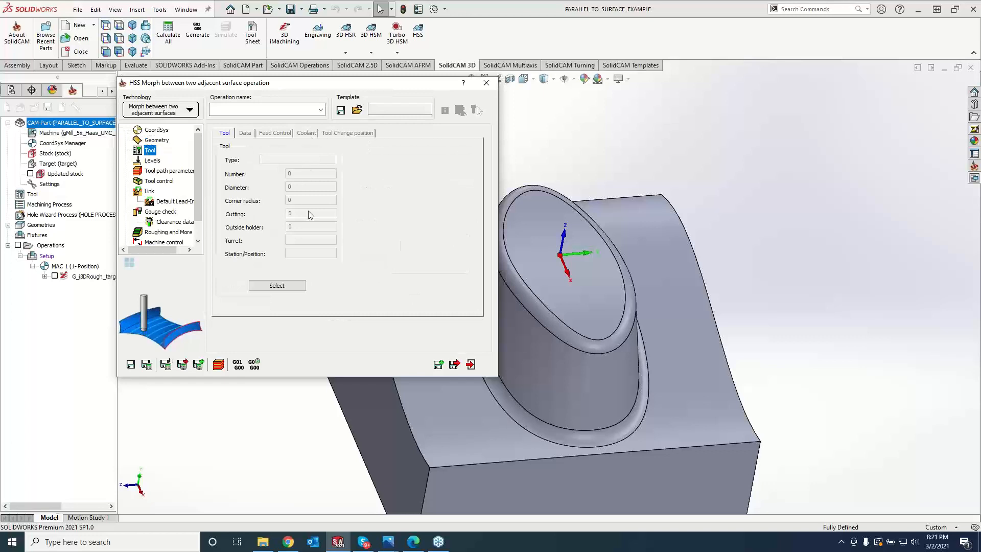
left_click(297, 285)
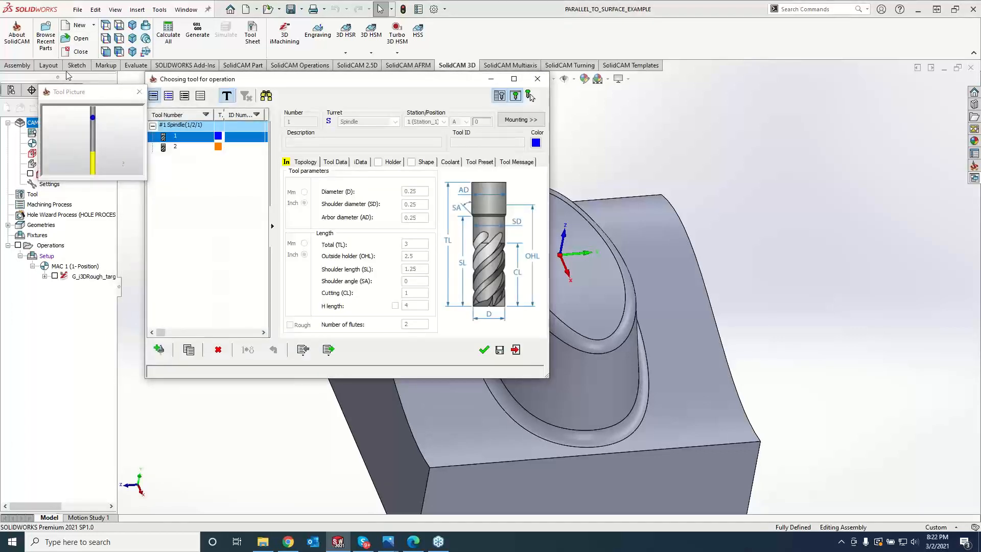
left_click(174, 149)
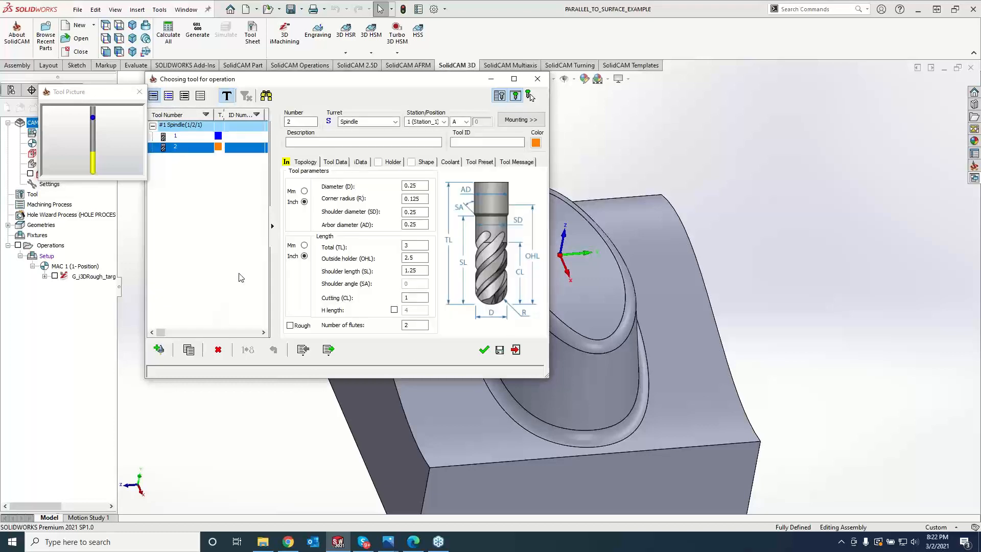
left_click(483, 348)
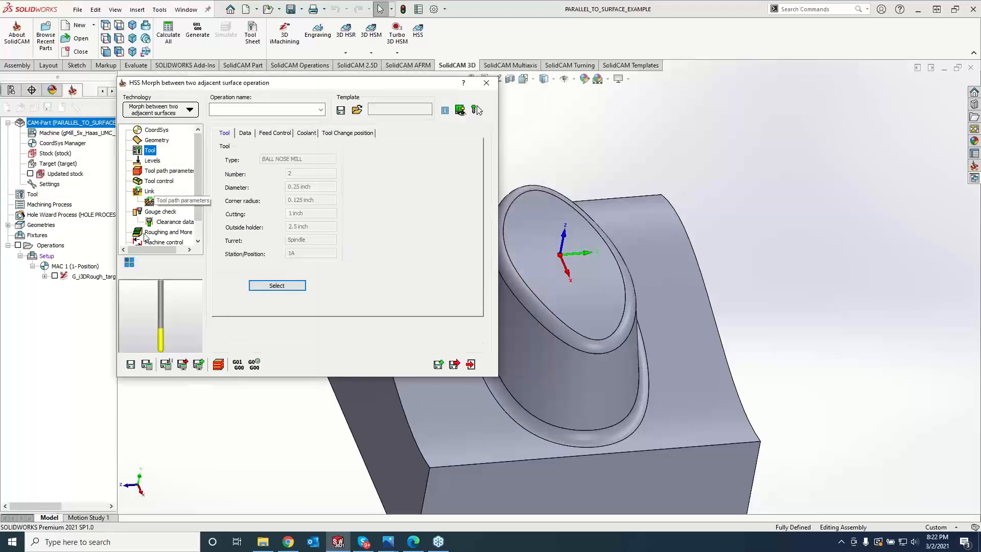
left_click(148, 364)
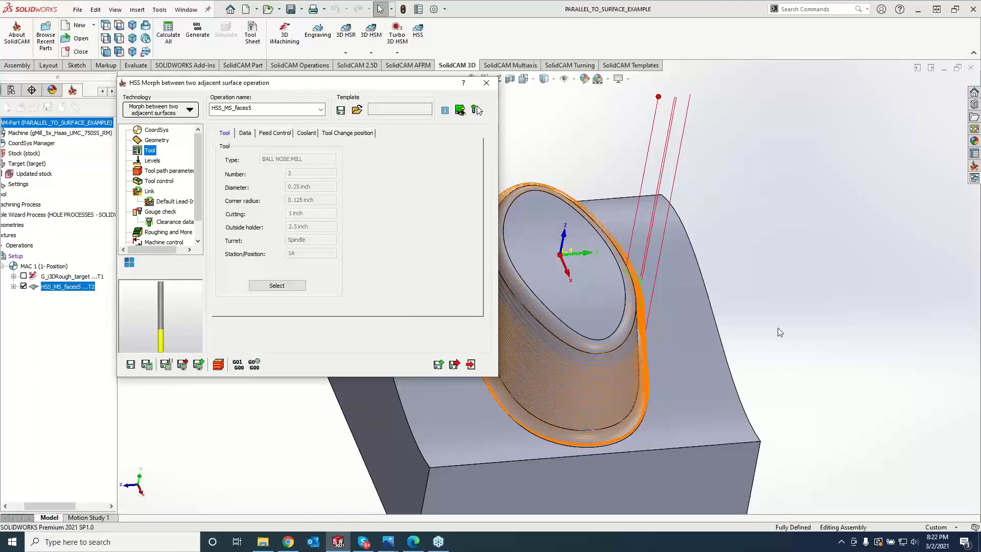
middle_click_drag(562, 379, 736, 322)
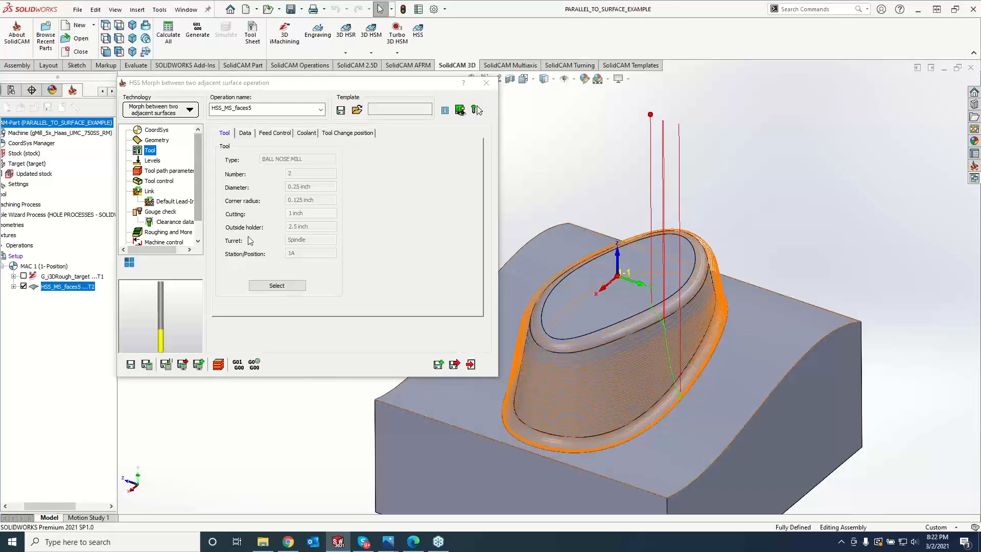
- Set the toolpath sorting's cutting method to Spiral and recalculate the operation
left_click(156, 171)
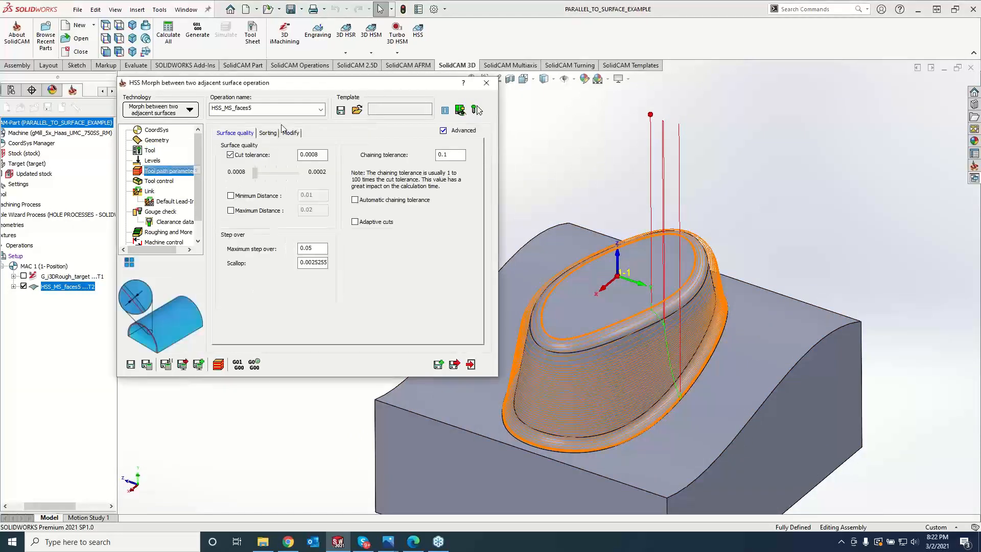
left_click(268, 134)
left_click(309, 157)
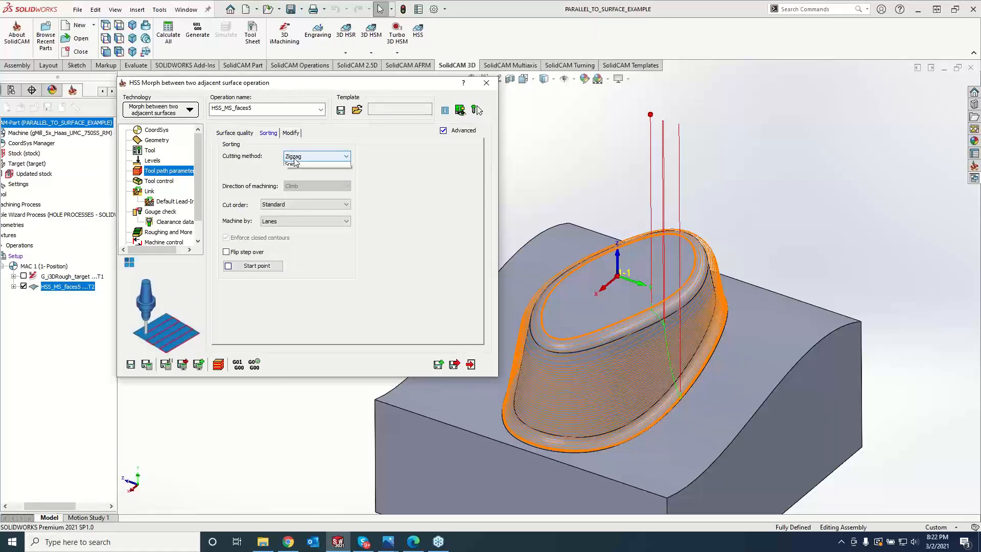
left_click(298, 180)
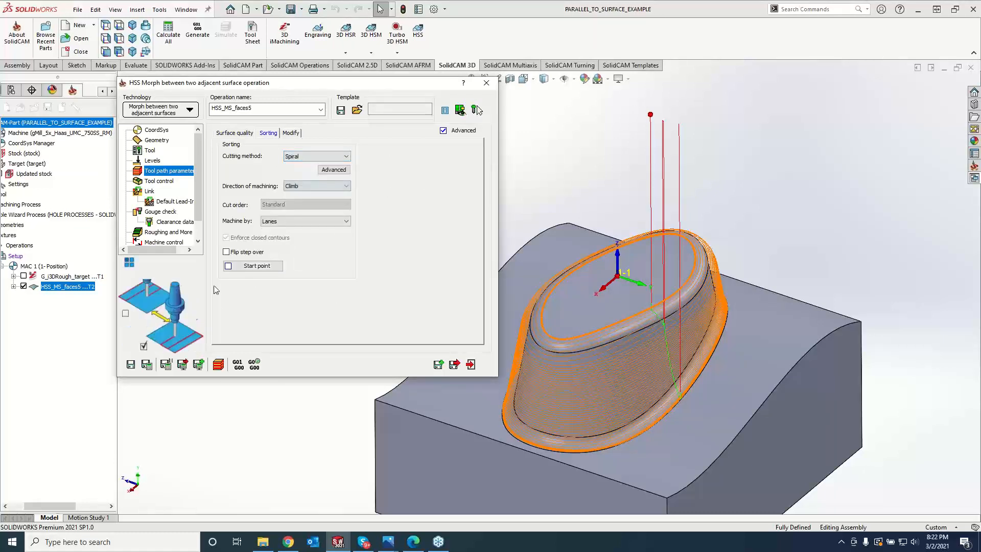
left_click(149, 365)
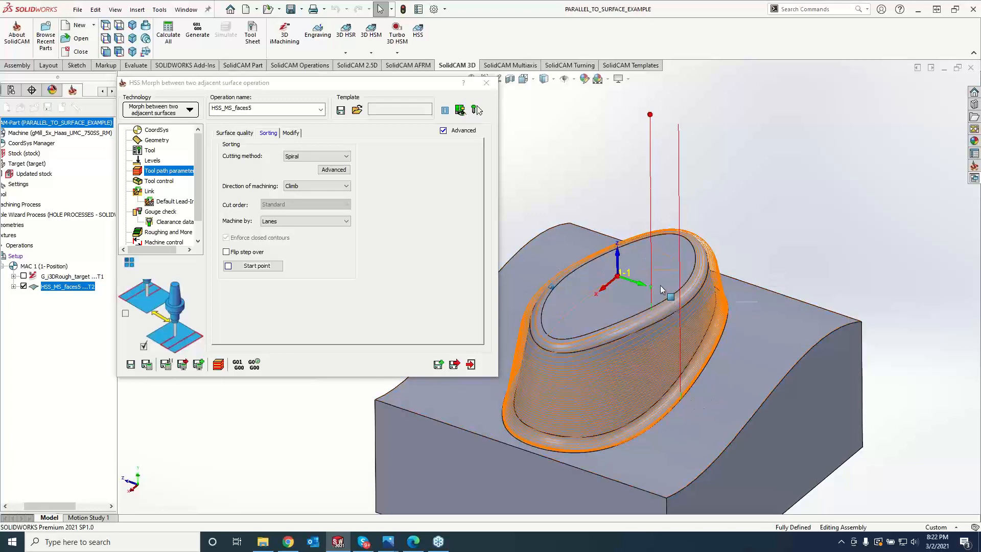
middle_click_drag(737, 330, 692, 394)
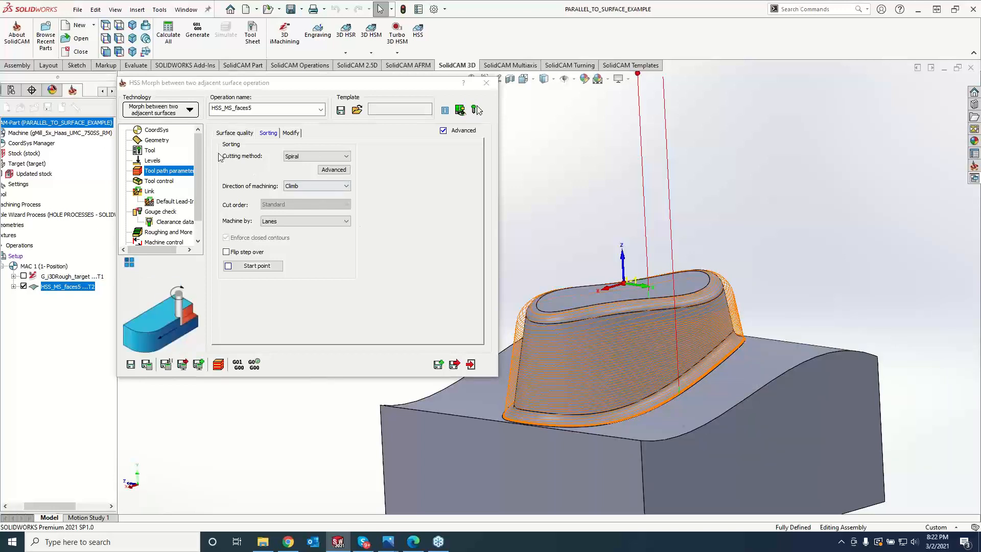
- Redefine the drive surface as the boss's upper fillet and the end edge surface as its side wall, and recalculate
left_click(157, 140)
left_click(246, 159)
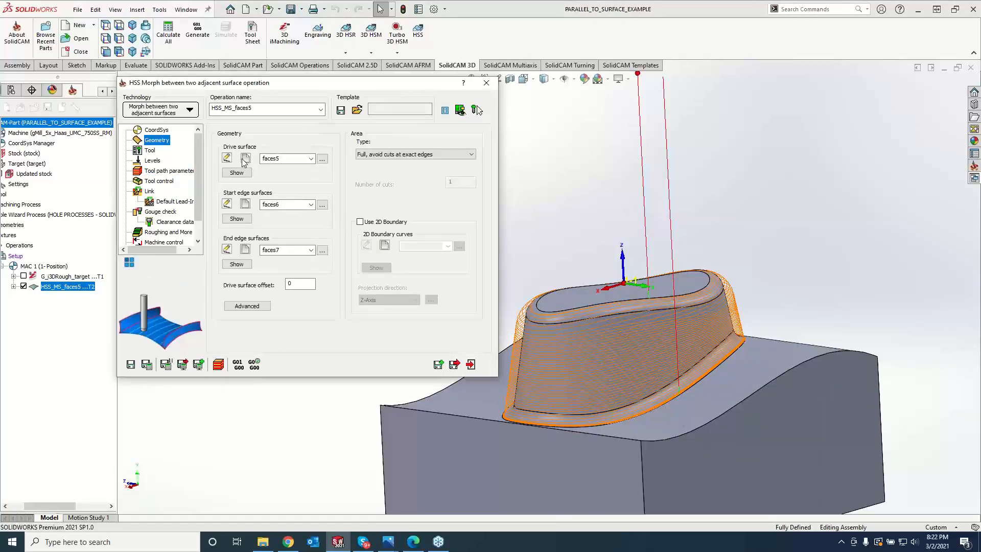
left_click(542, 318)
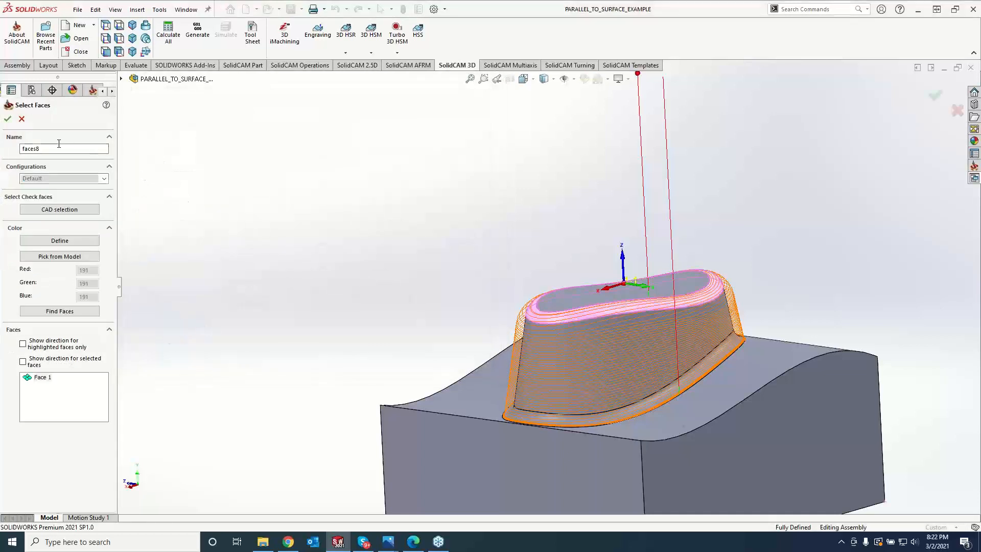
key("Return")
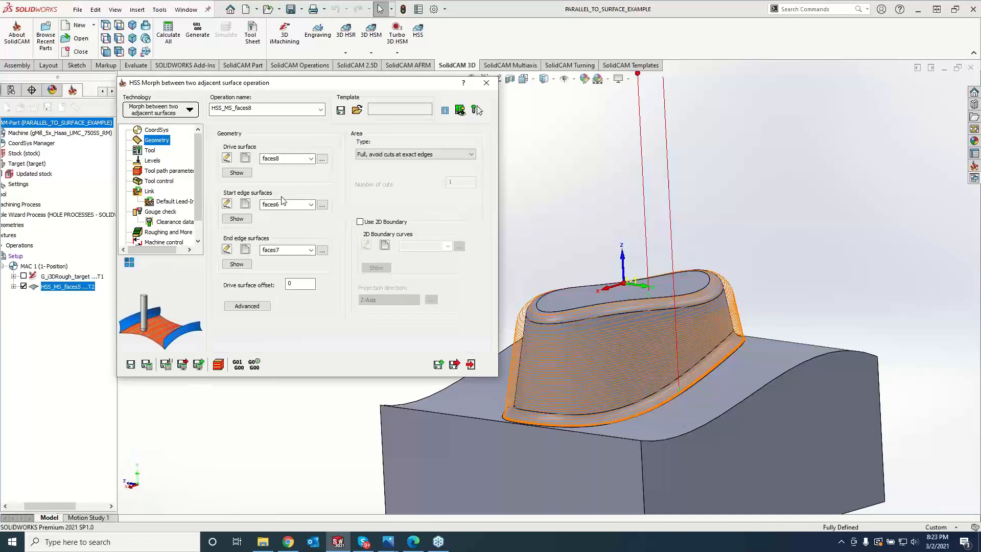
left_click(246, 250)
left_click(584, 366)
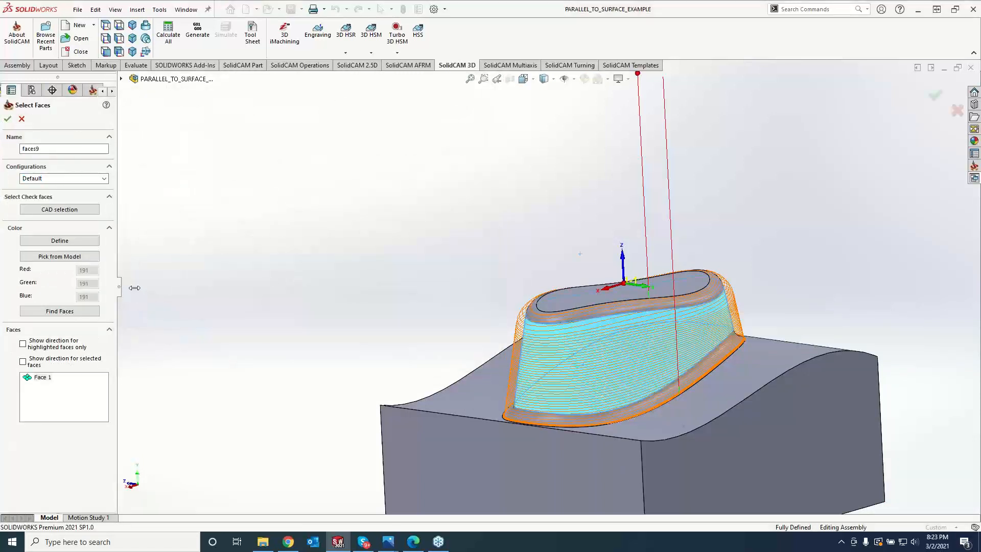
left_click(7, 119)
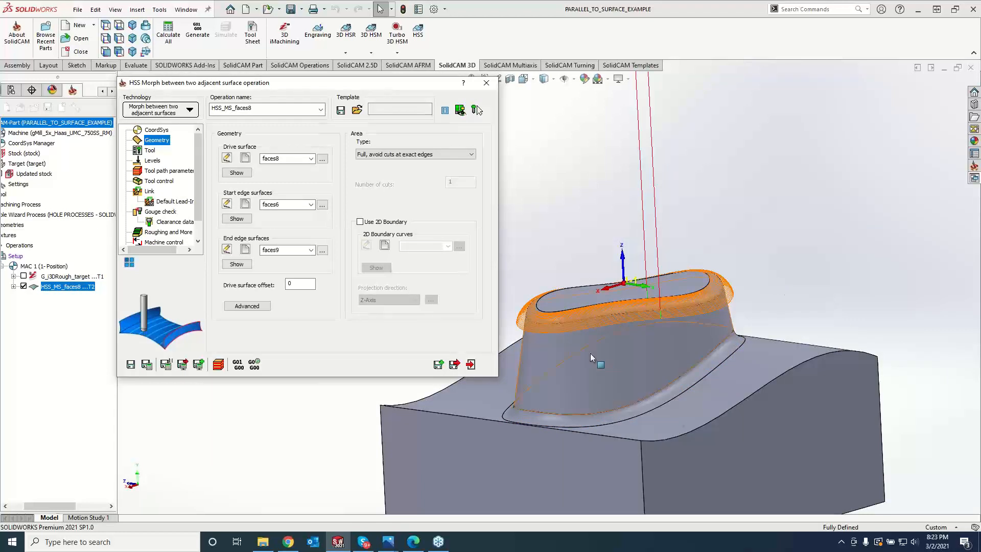
- Examine the spiral toolpath on the boss's upper fillet from several angles
left_click(767, 186)
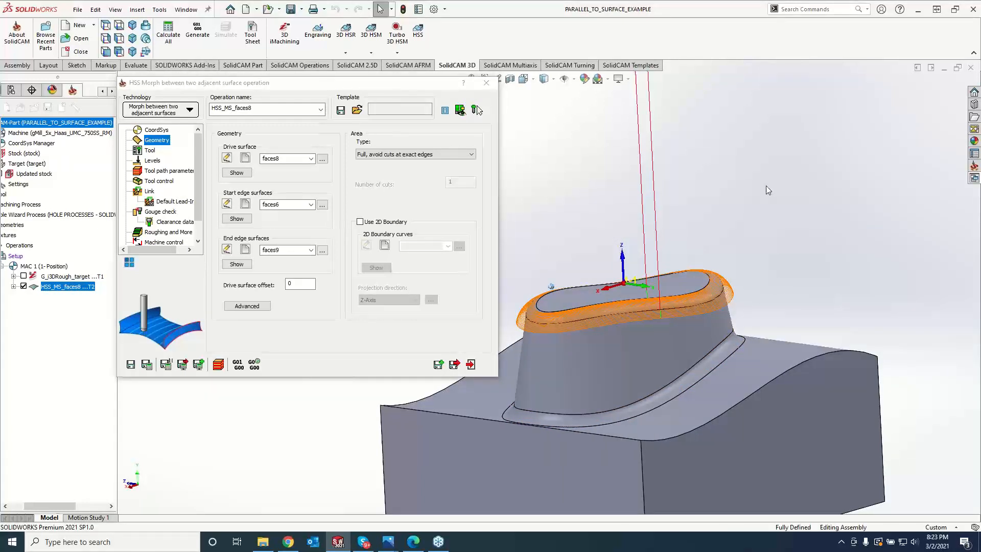
key("Left")
key("Left")
key("Down")
key("Down")
key("Down")
key("Down")
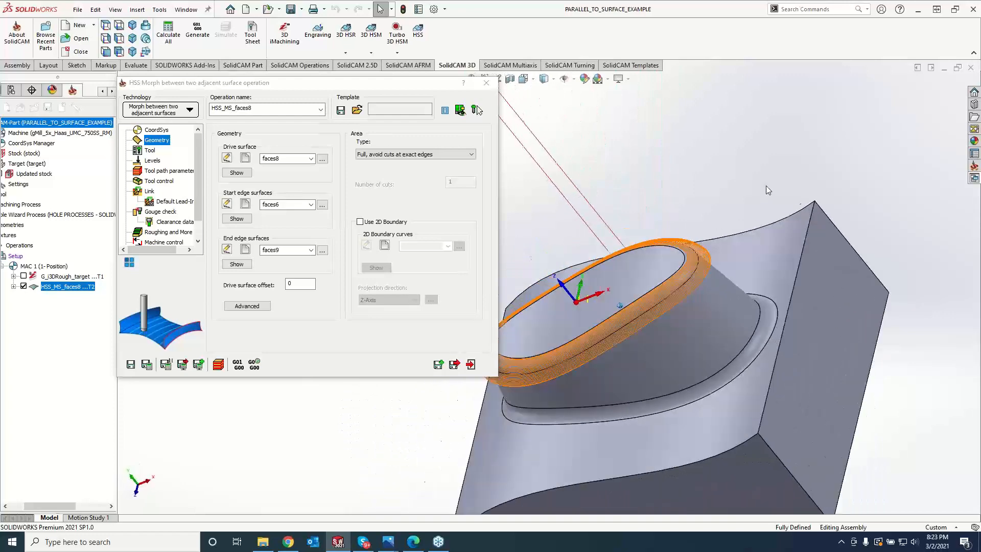
key("Up")
key("Up")
key("Up")
key("Up")
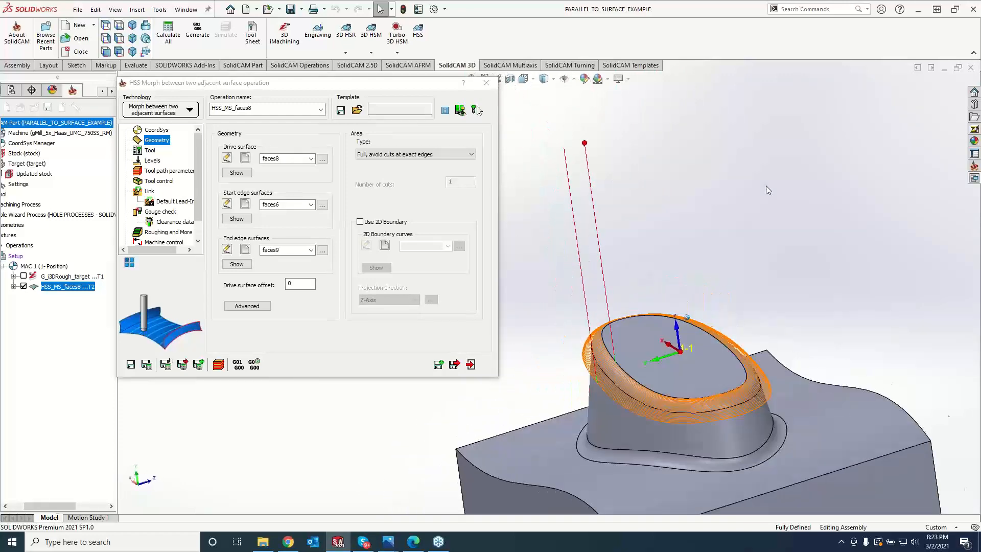
middle_click_drag(765, 185, 590, 131)
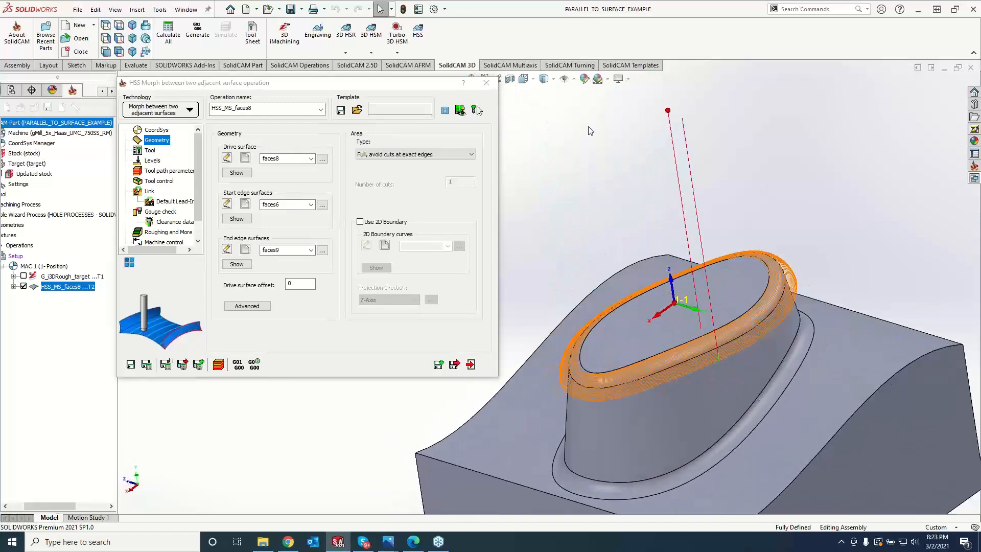
middle_click_drag(675, 136, 698, 148)
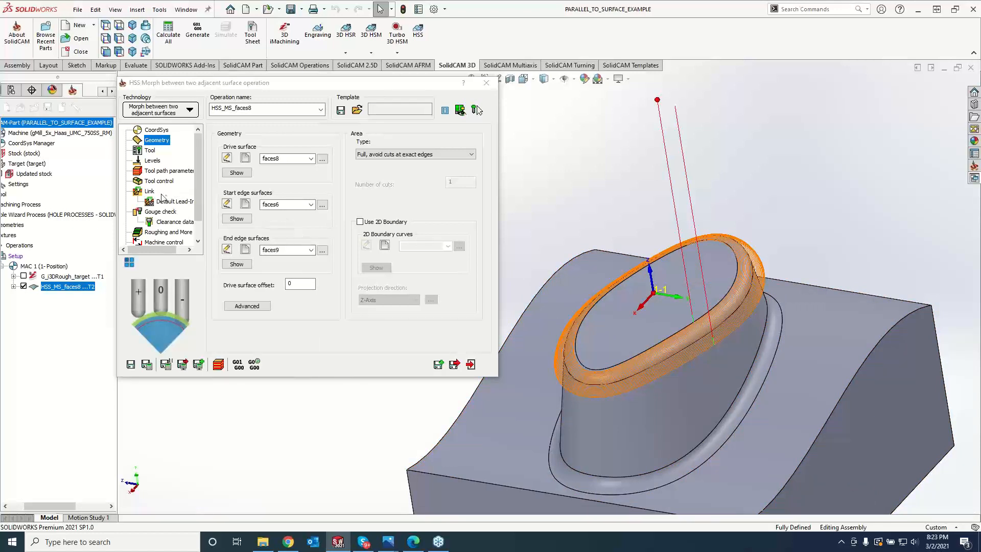
- Enable Flip step over in the toolpath sorting settings and recalculate the operation
left_click(158, 171)
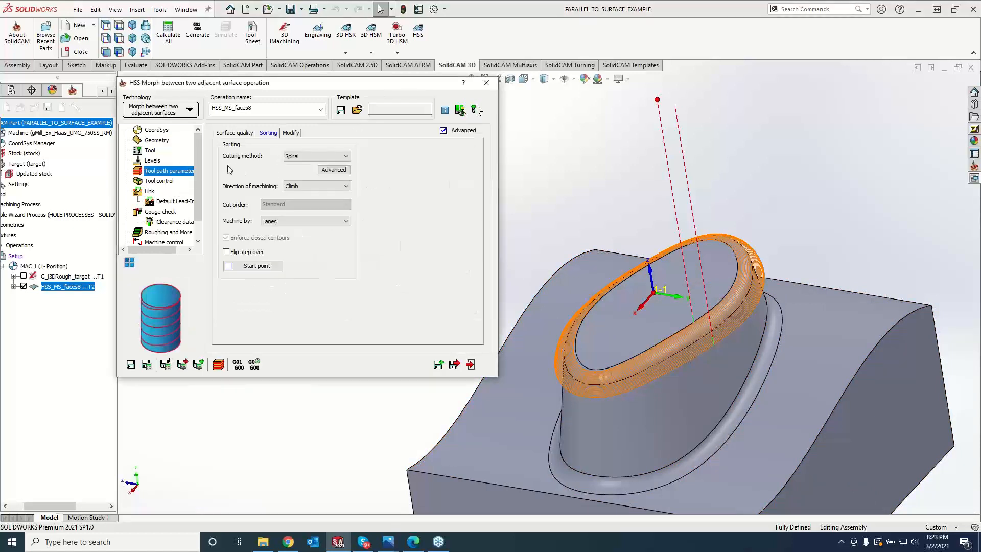
left_click(149, 366)
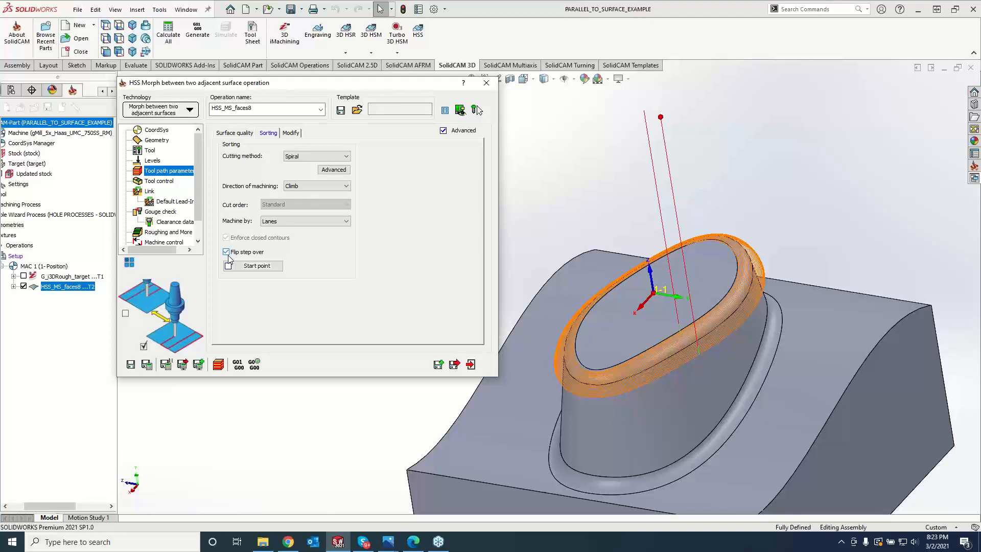
left_click(164, 145)
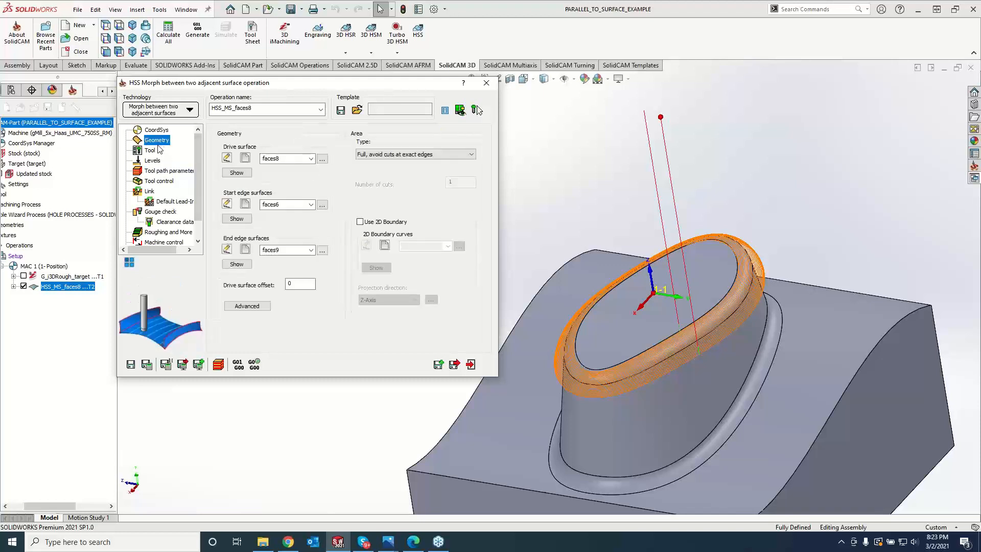
left_click(286, 204)
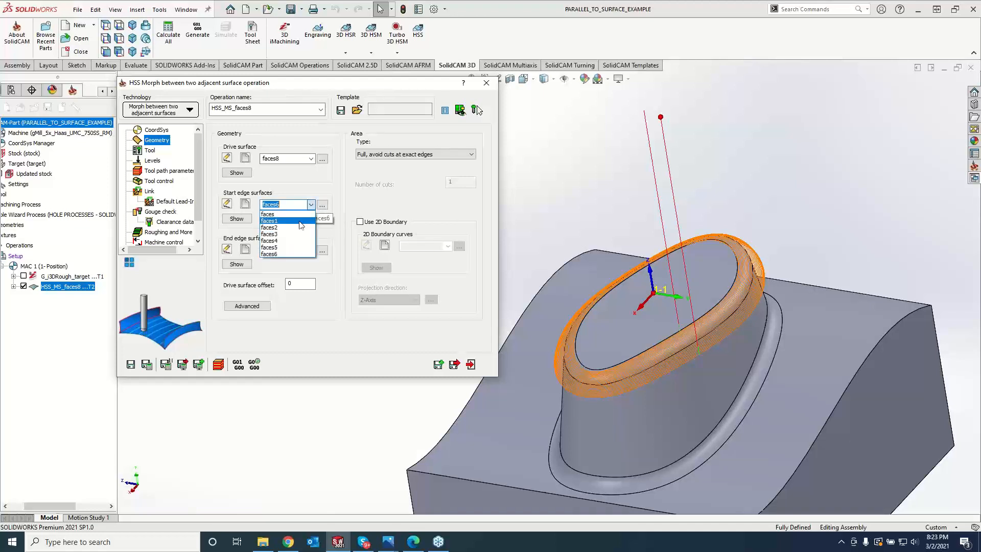
left_click(276, 278)
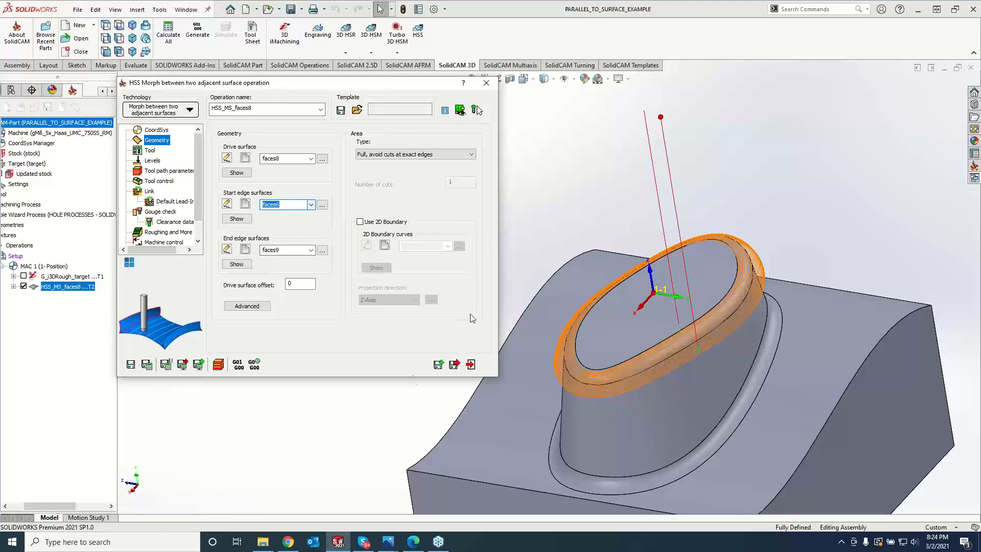
- Save and copy the Morph operation, and define the copy's drive surface from the boss's lower fillet
left_click(438, 364)
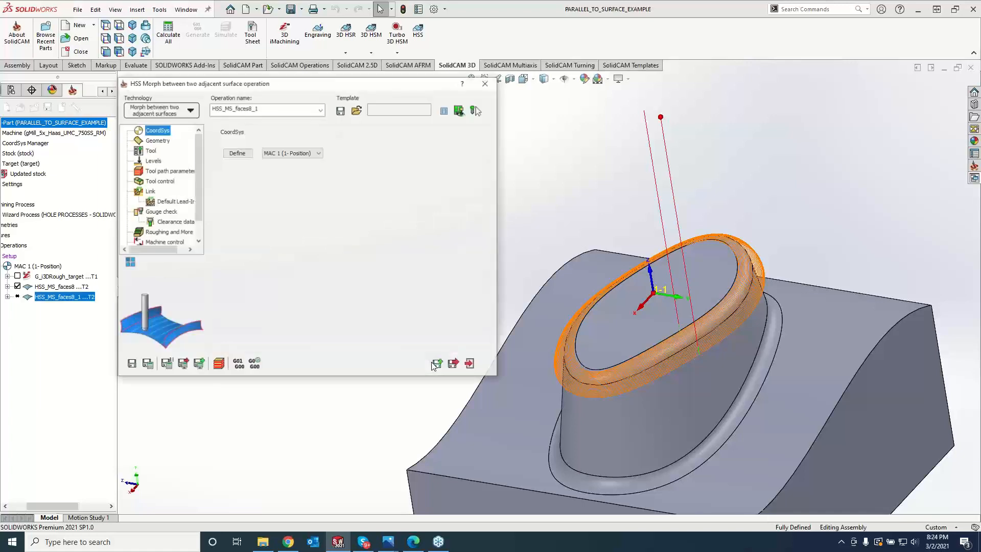
left_click(156, 140)
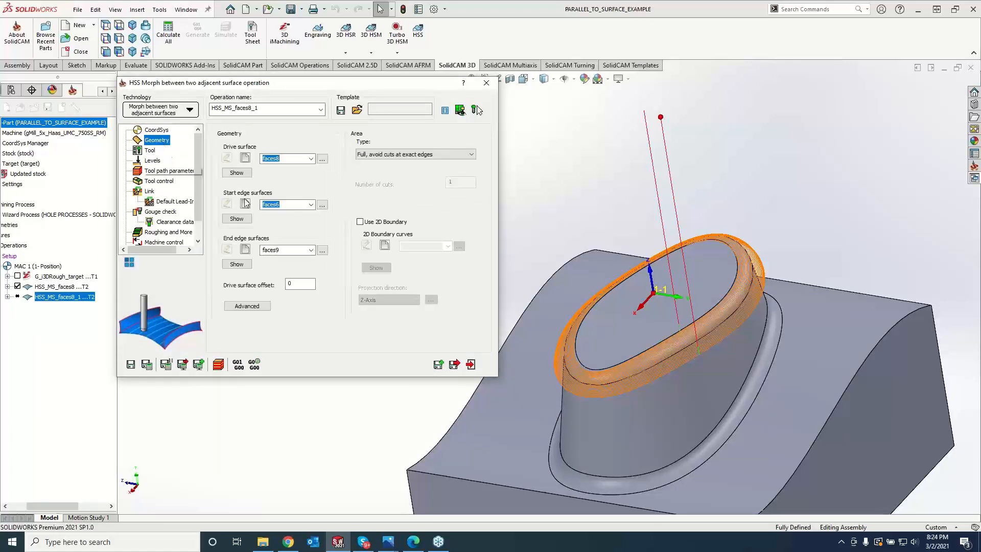
left_click(246, 158)
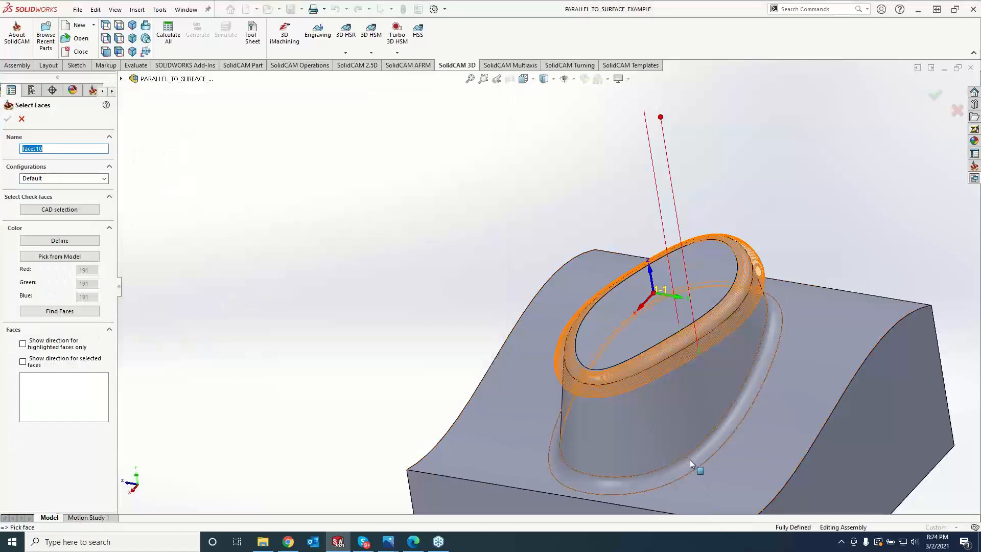
left_click(690, 459)
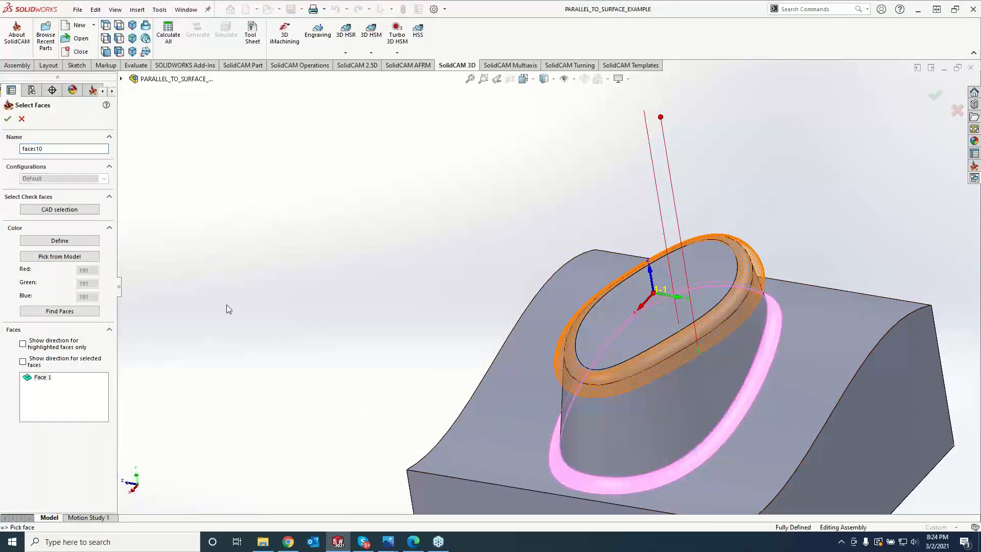
left_click(7, 118)
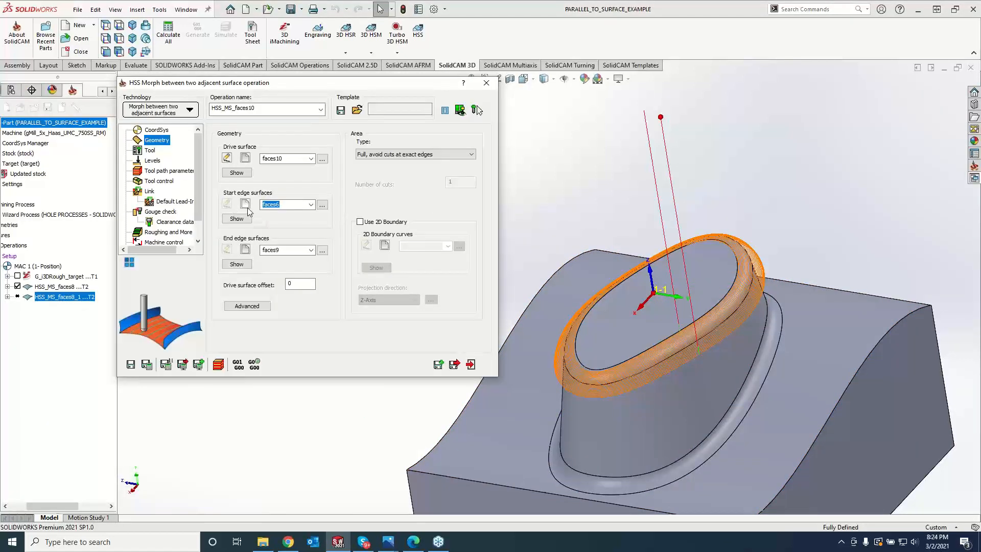
- Redefine the copied operation's start edge surface as the boss's side wall and its end edge surface as the base's wavy top face
left_click(245, 204)
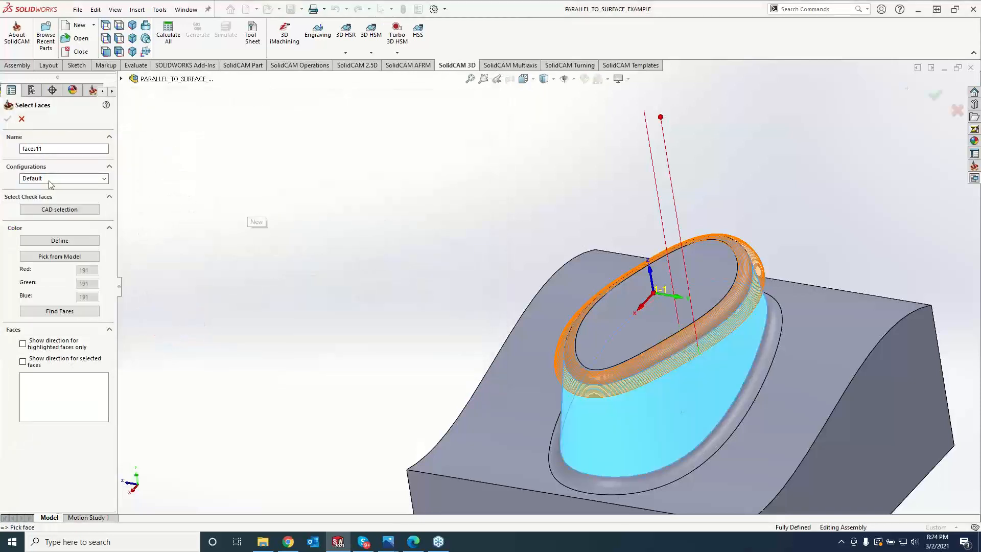
left_click(682, 413)
left_click(8, 118)
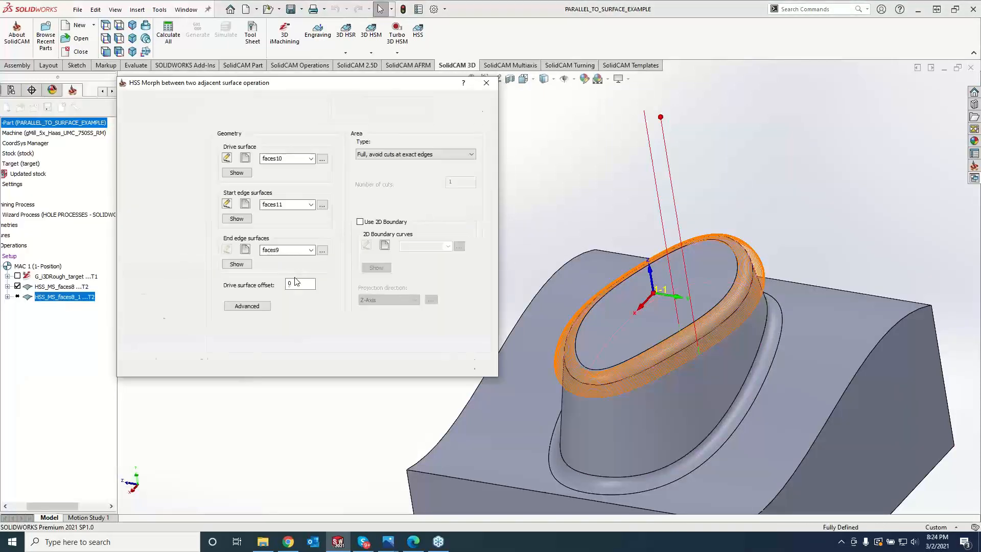
left_click(246, 253)
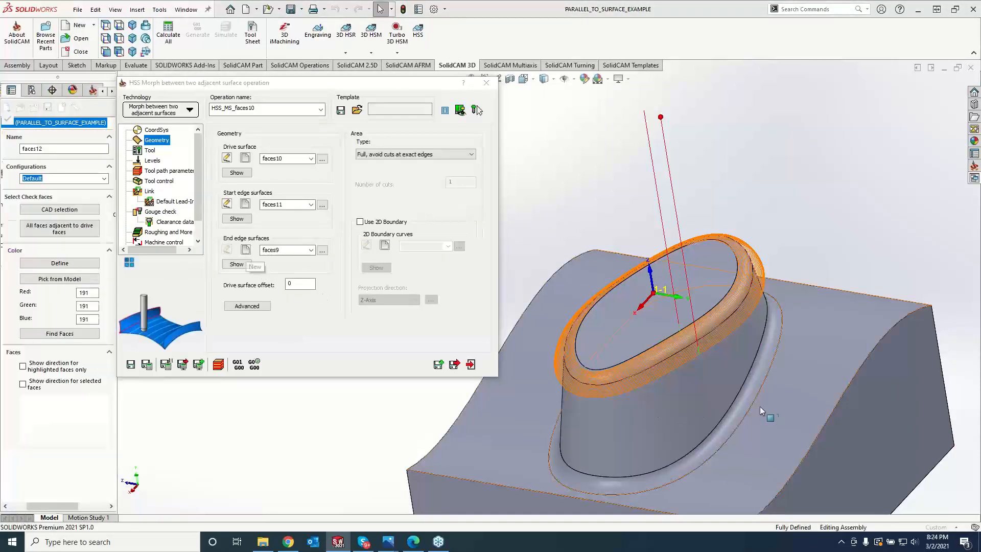
left_click(720, 415)
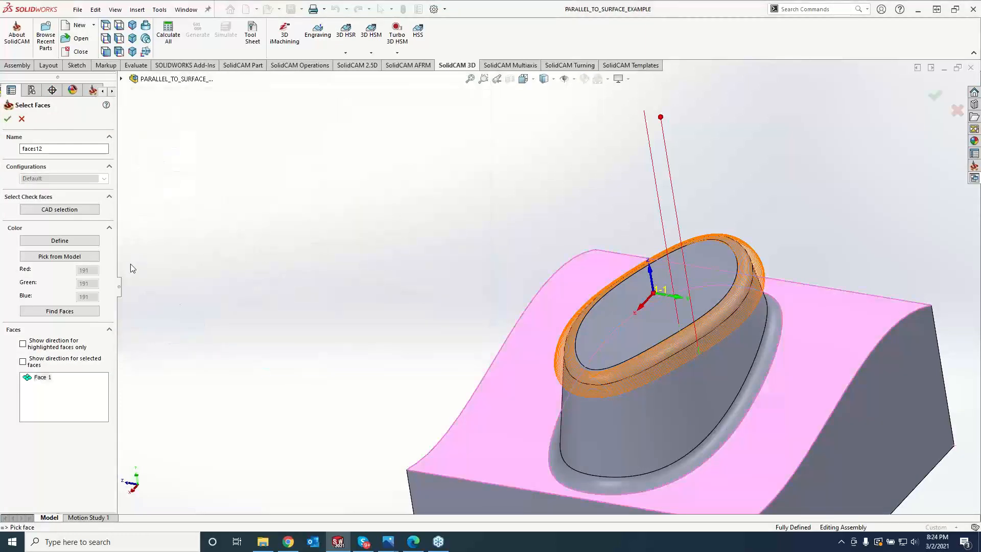
left_click(8, 119)
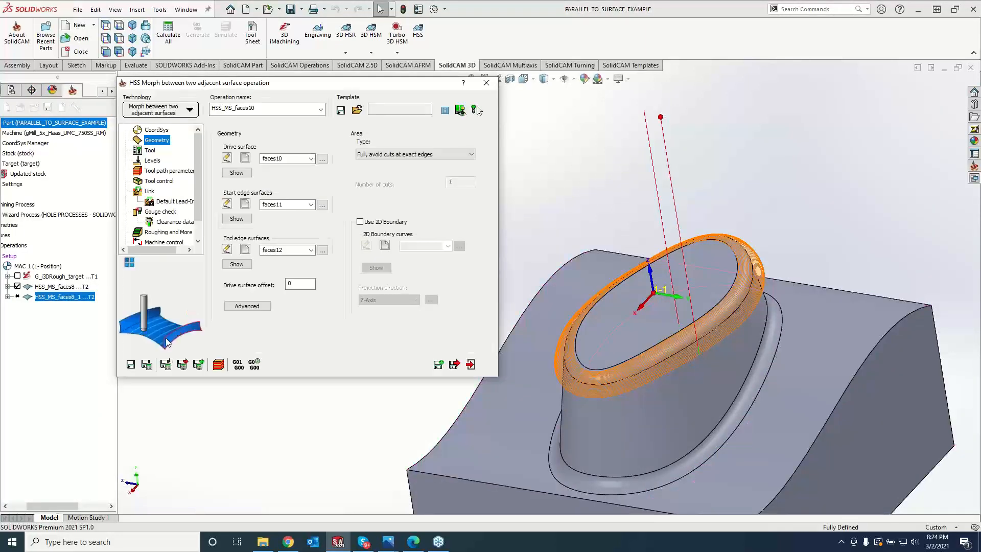
- Save and calculate the lower fillet's Morph operation, inspect its toolpath around the boss, and close the operation
left_click(148, 363)
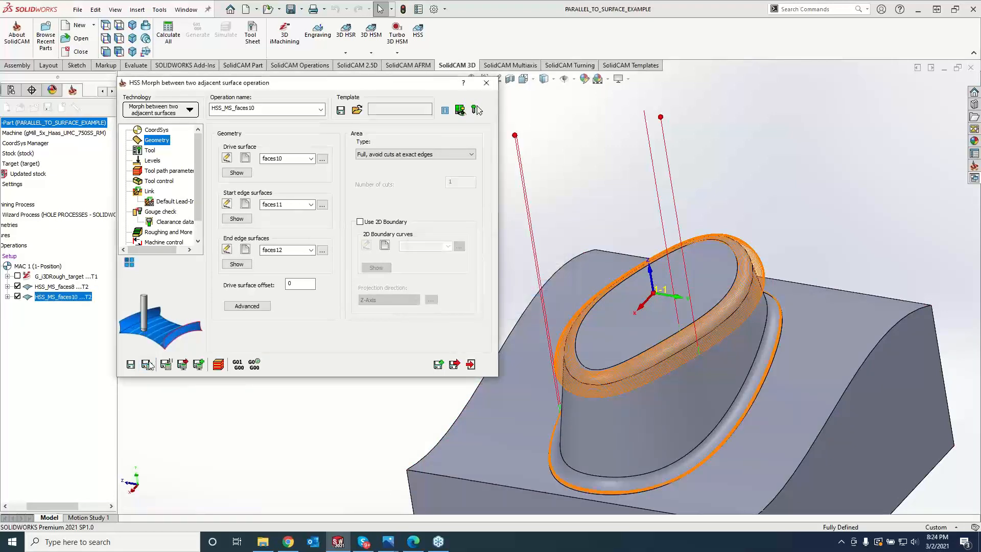
scroll(645, 421, "down", 2)
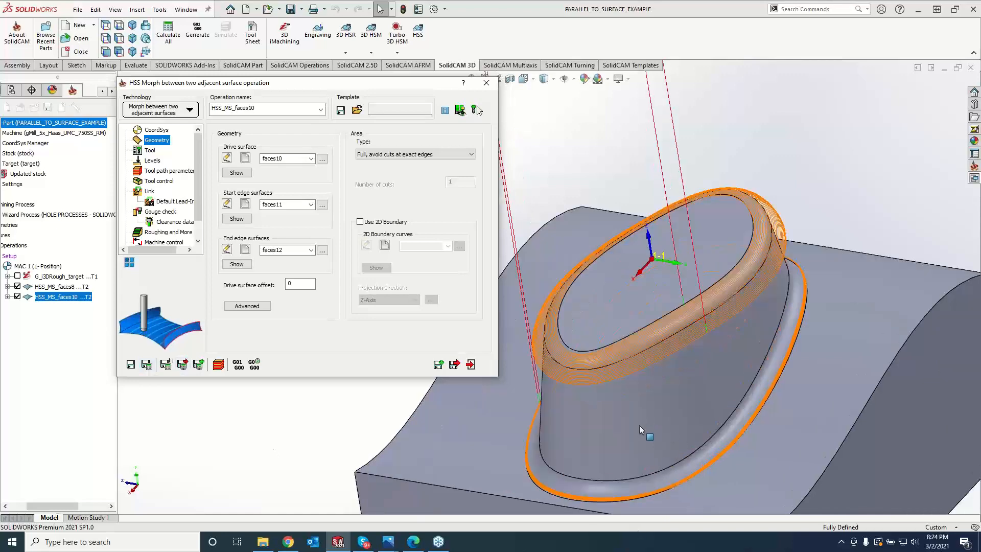
middle_click_drag(639, 425, 646, 403)
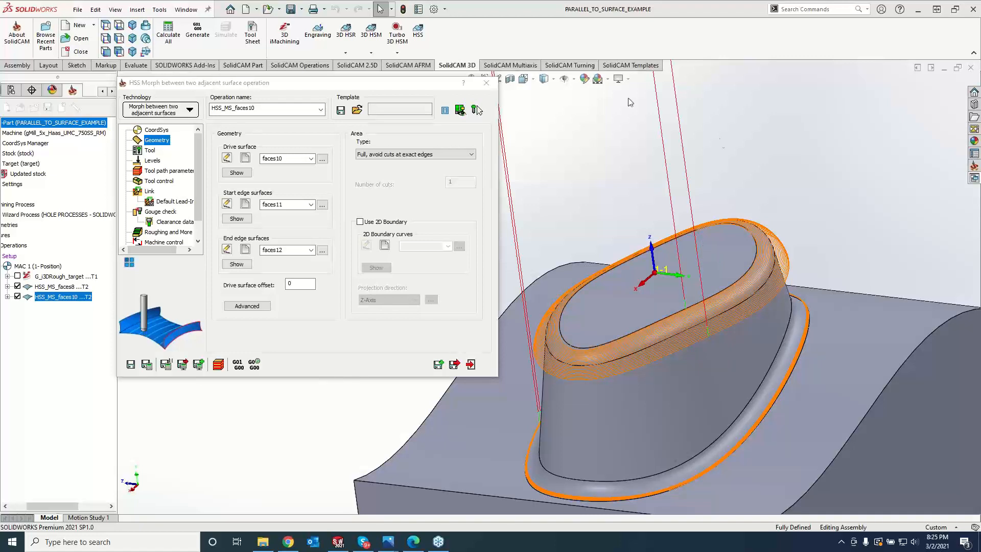
left_click(488, 83)
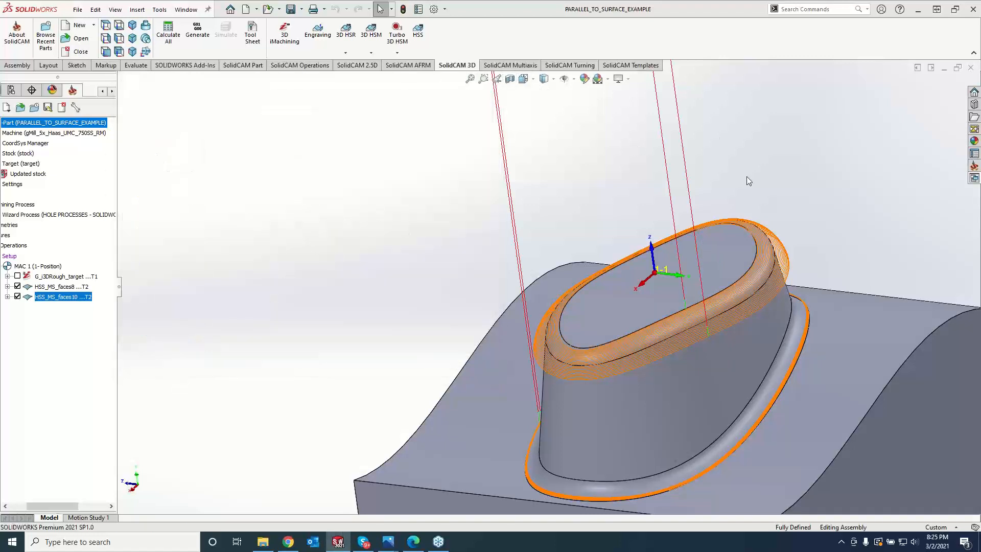
- Switch to Chrome and review the upcoming class schedule on the KevCAM Night School registration page
left_click(288, 541)
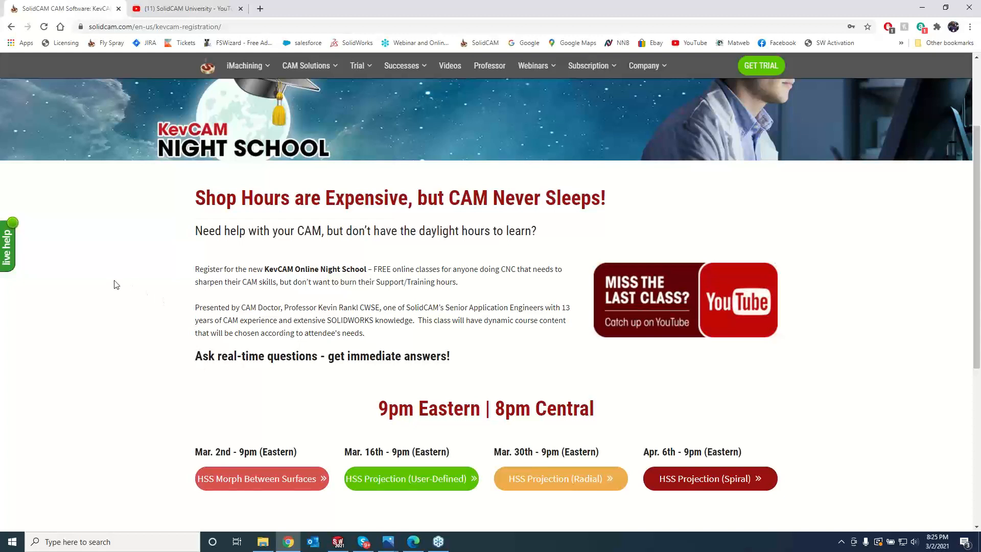
scroll(199, 290, "down", 1)
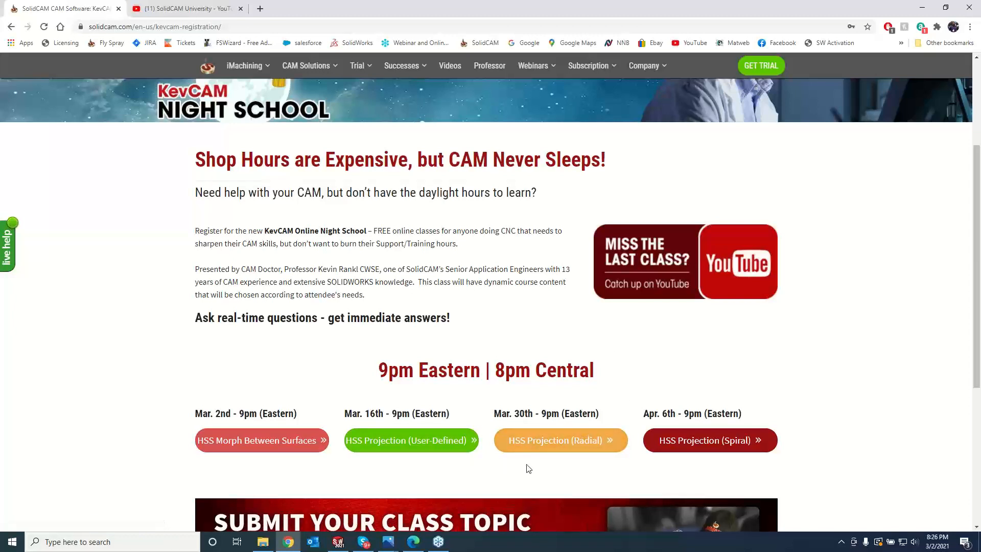
scroll(329, 261, "up", 3)
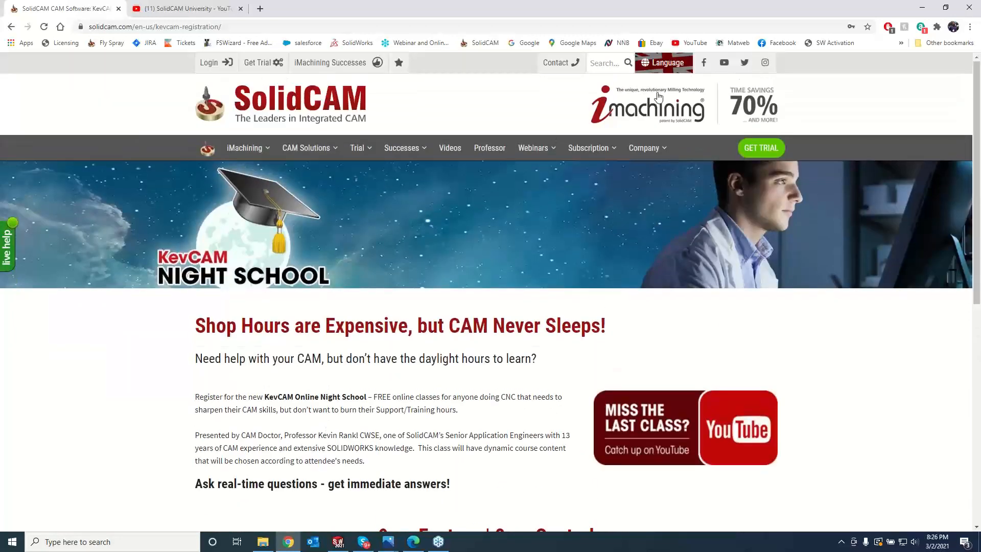
- Set the SolidCAM website's language to US English and open the KevCAM Night School page from the webinar links
left_click(668, 65)
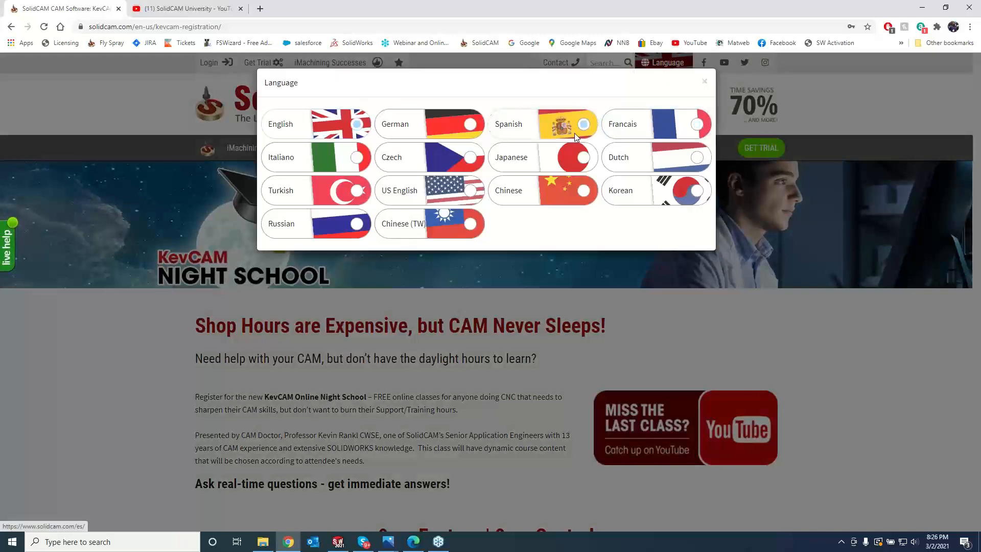
left_click(449, 198)
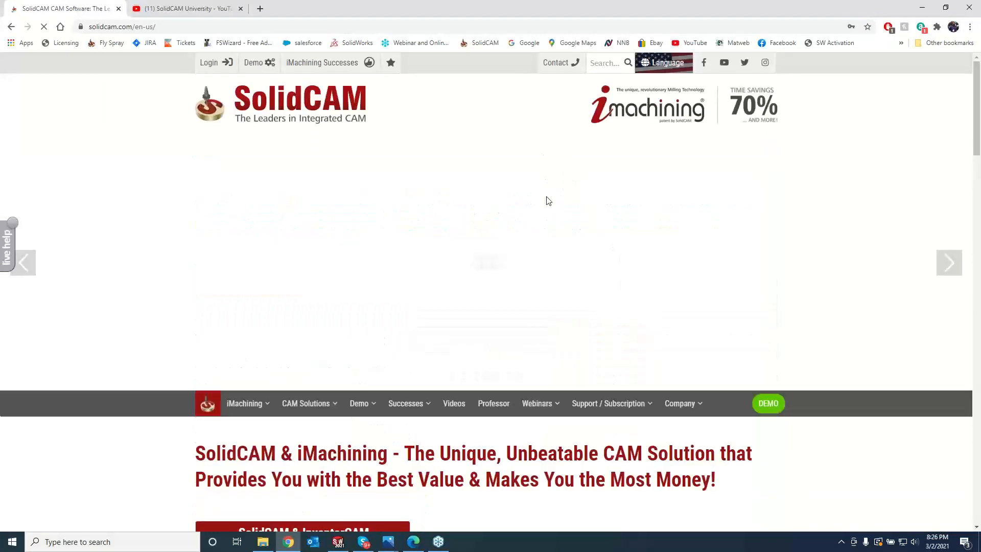
mouse_move(547, 409)
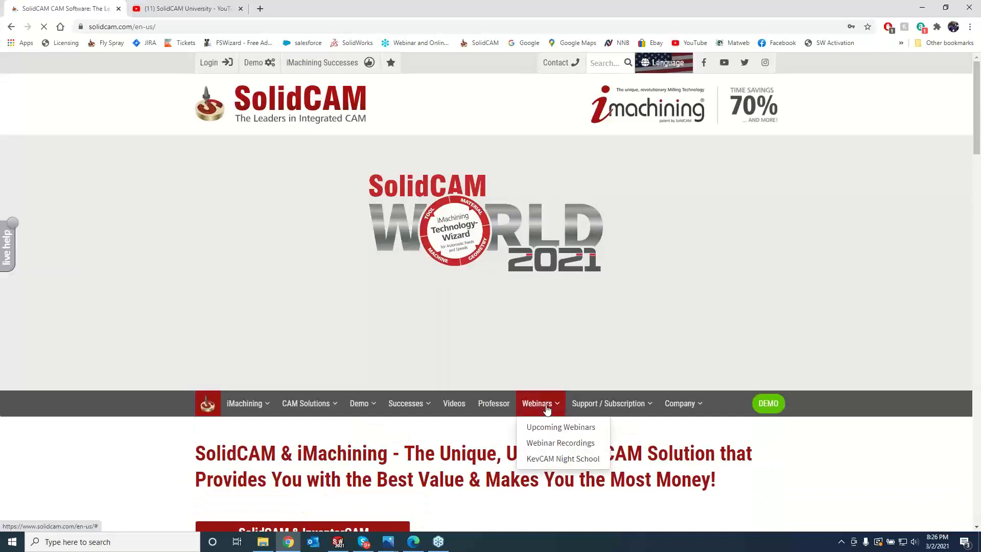
left_click(545, 459)
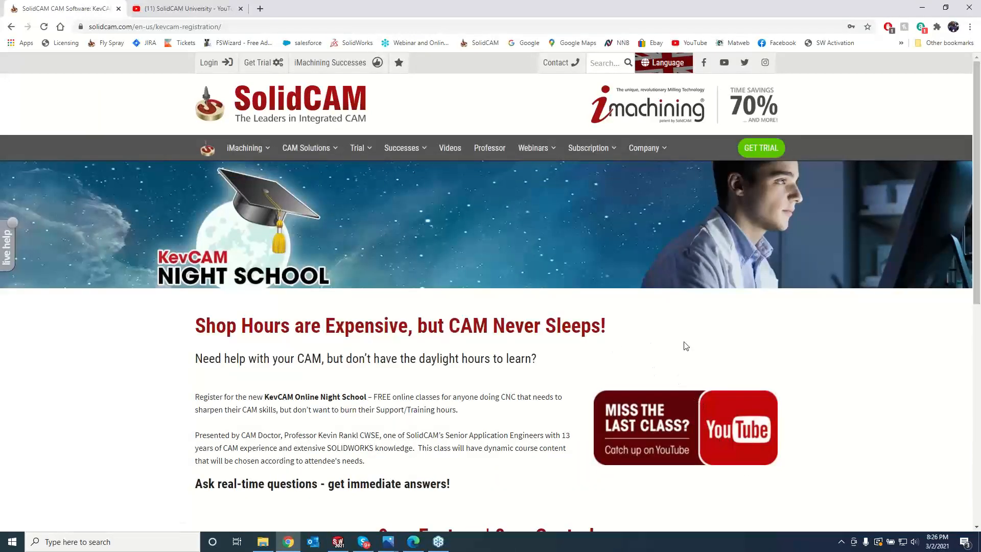
scroll(683, 342, "down", 1)
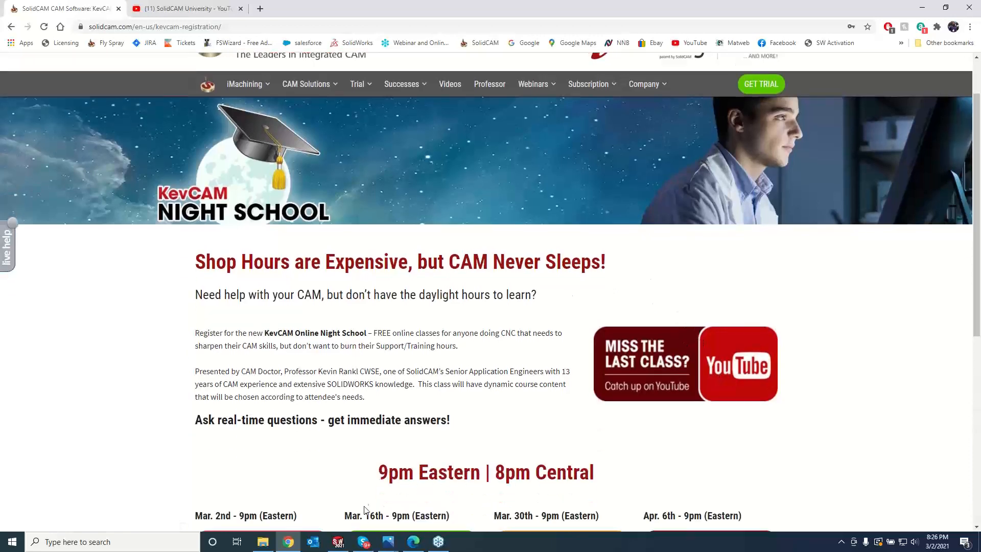
- Switch to Microsoft Edge and show the sc_kevCAM-topics.pdf flyer in a maximized window
left_click(414, 542)
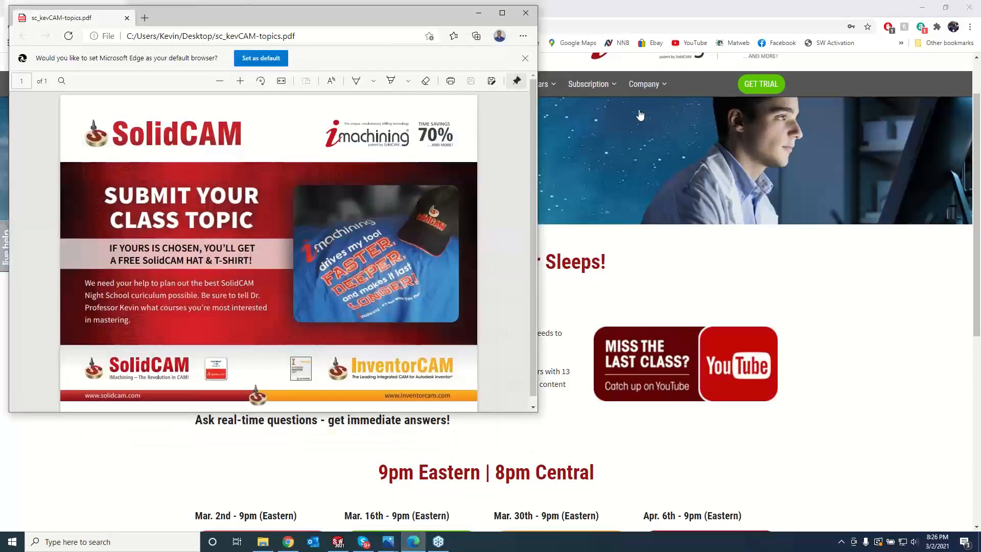
double_click(507, 15)
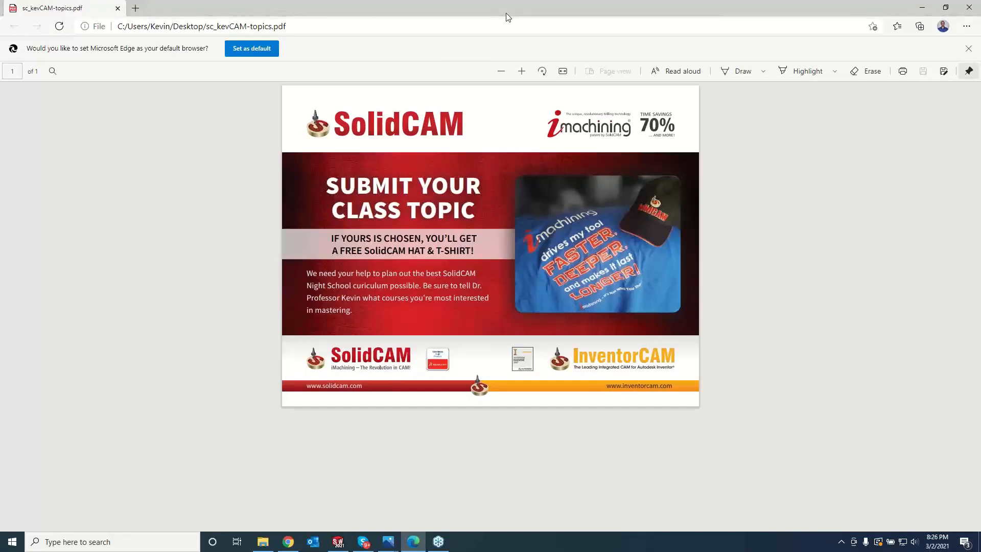